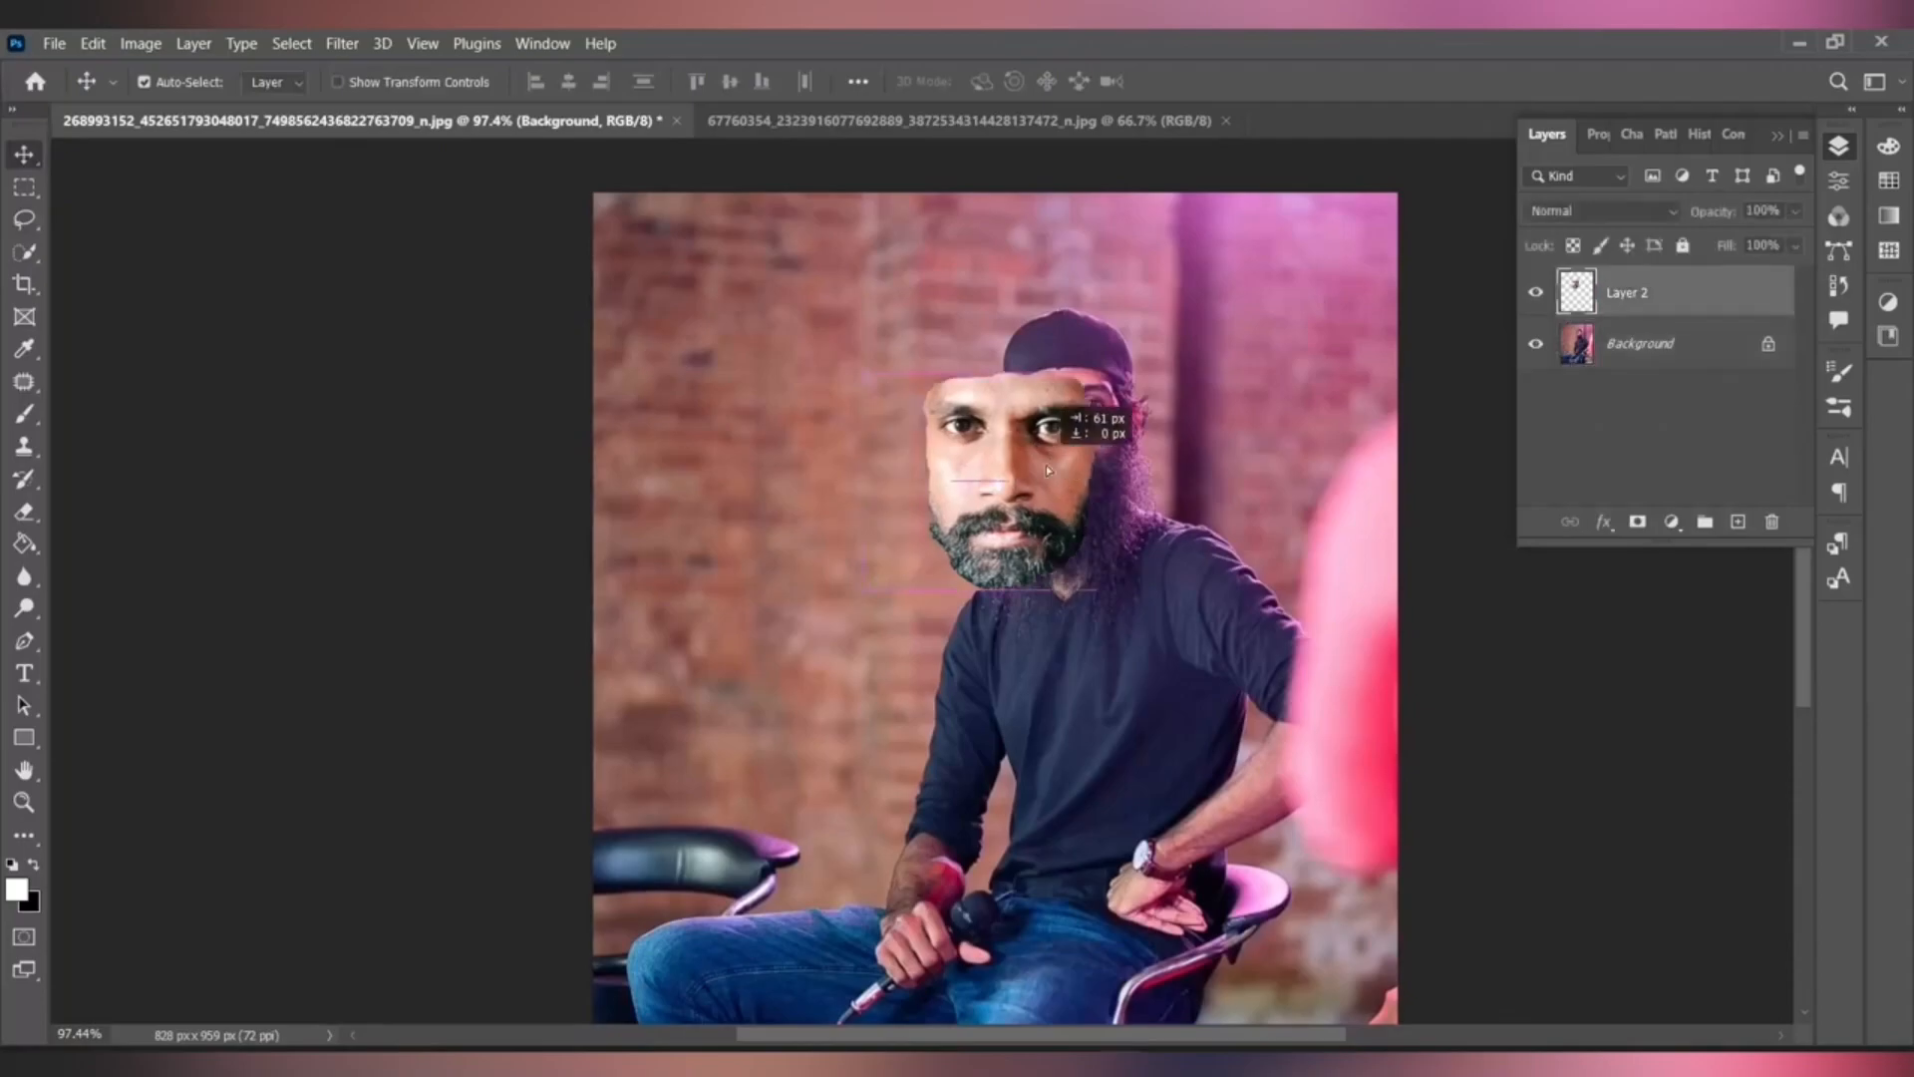
Step: Scale the face on Layer 2 to 67.48% over the seated man's face and lower the layer's opacity to 45%
scroll(1092, 434, "up", 3)
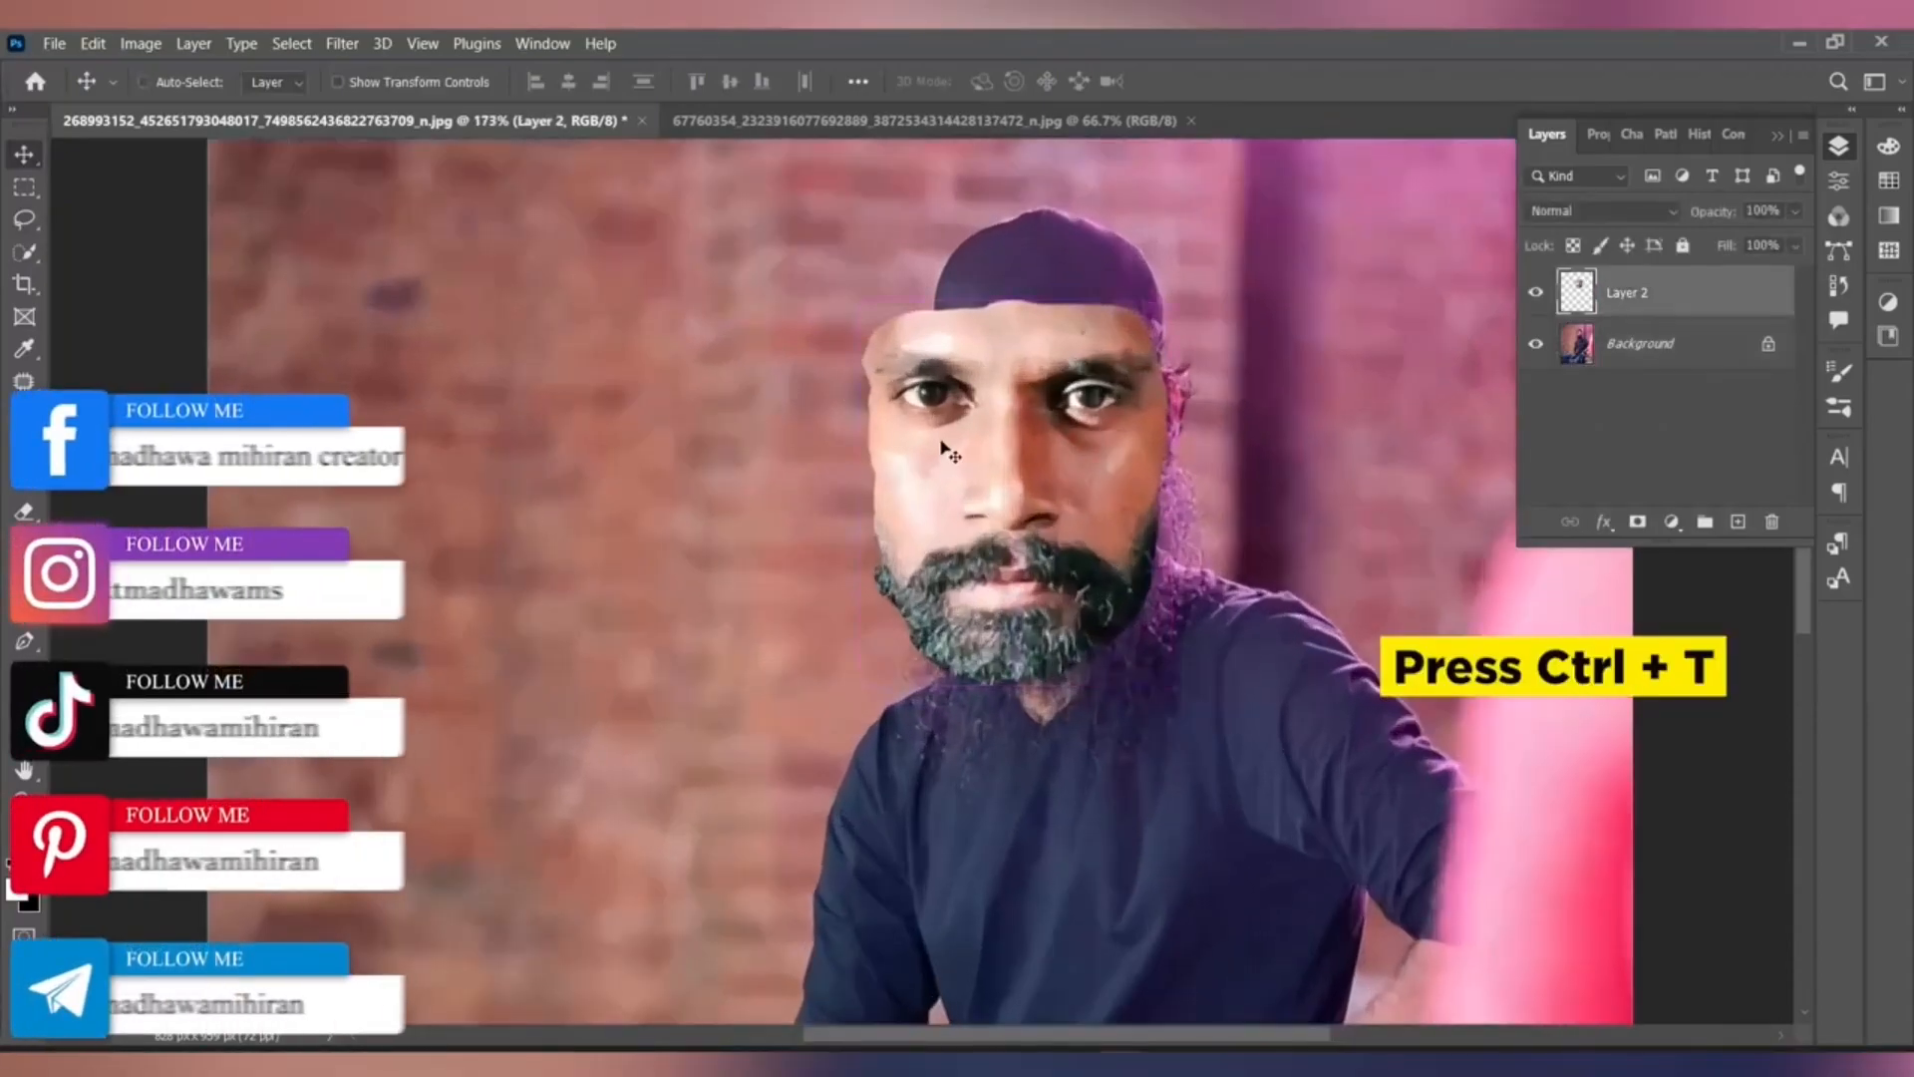
key("ctrl+t")
left_click_drag(1173, 216, 1117, 373)
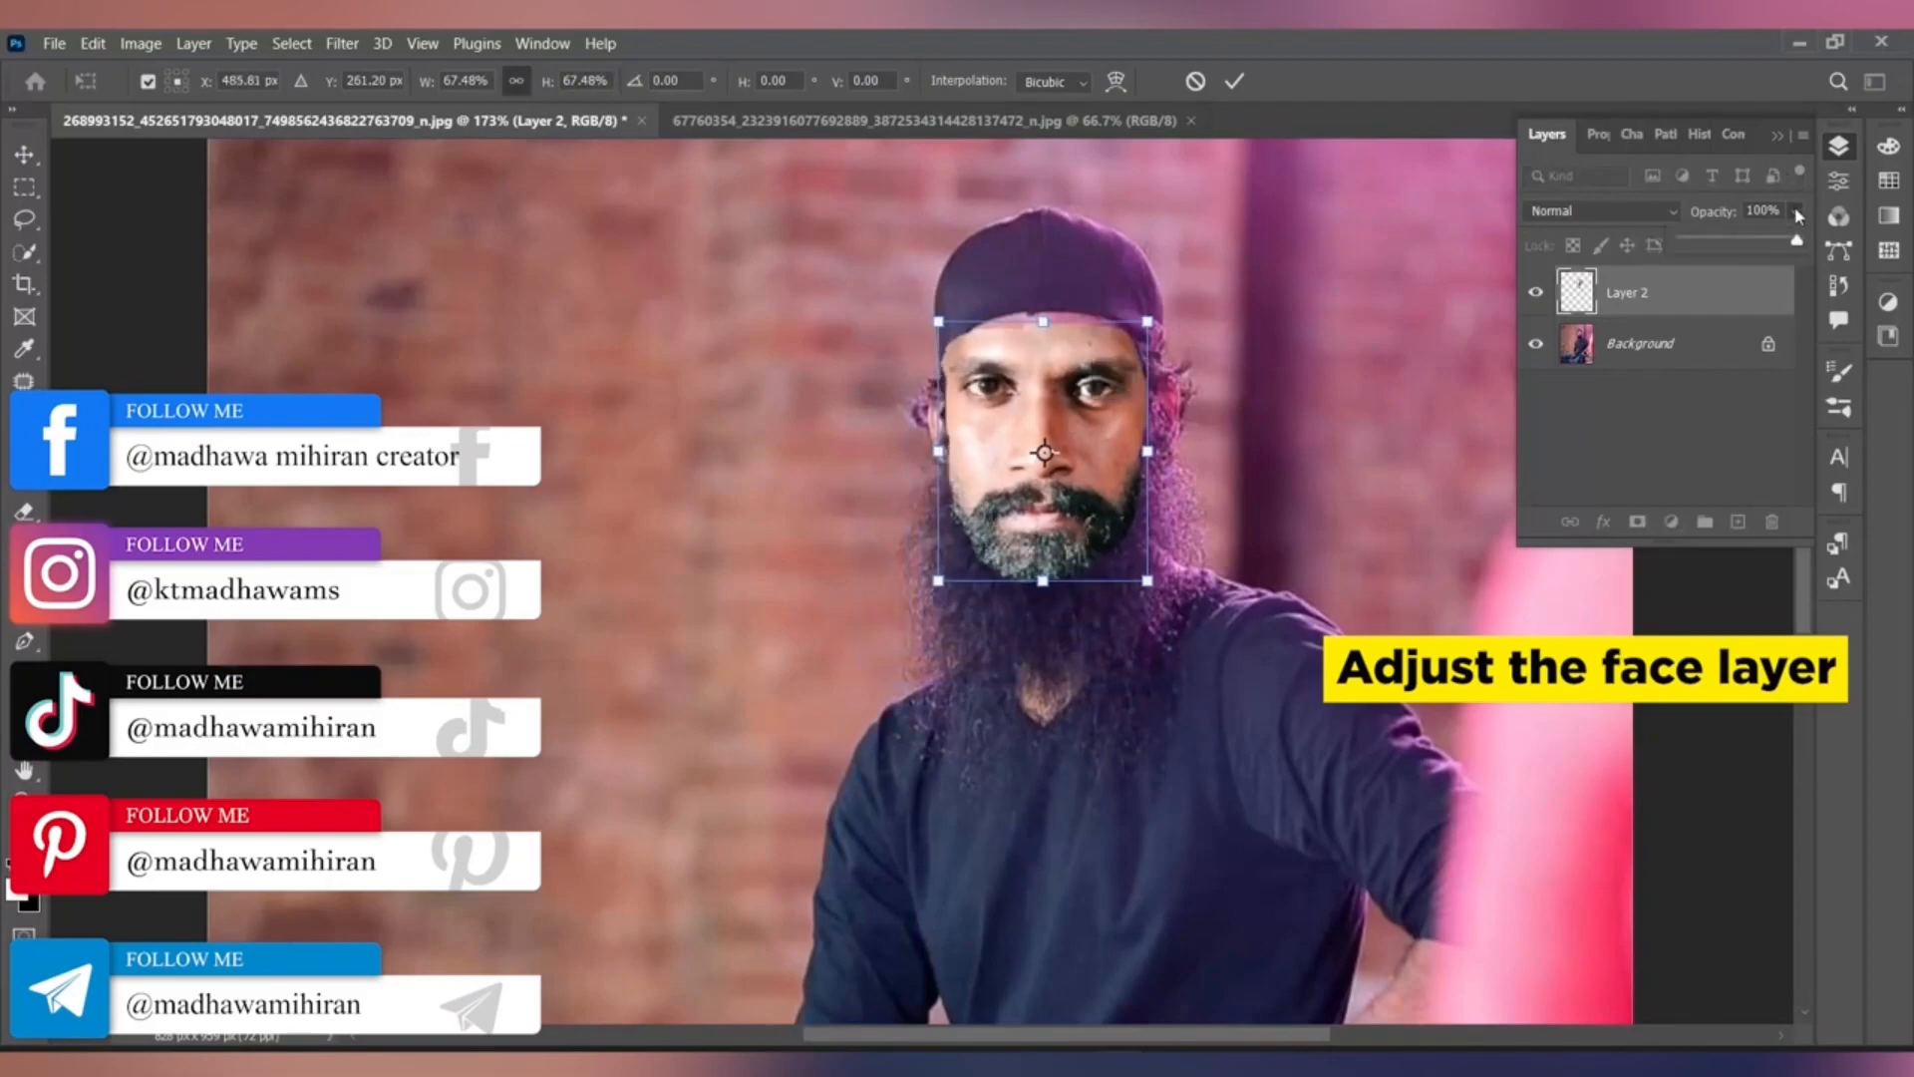
left_click_drag(1752, 242, 1736, 244)
scroll(1296, 420, "up", 3)
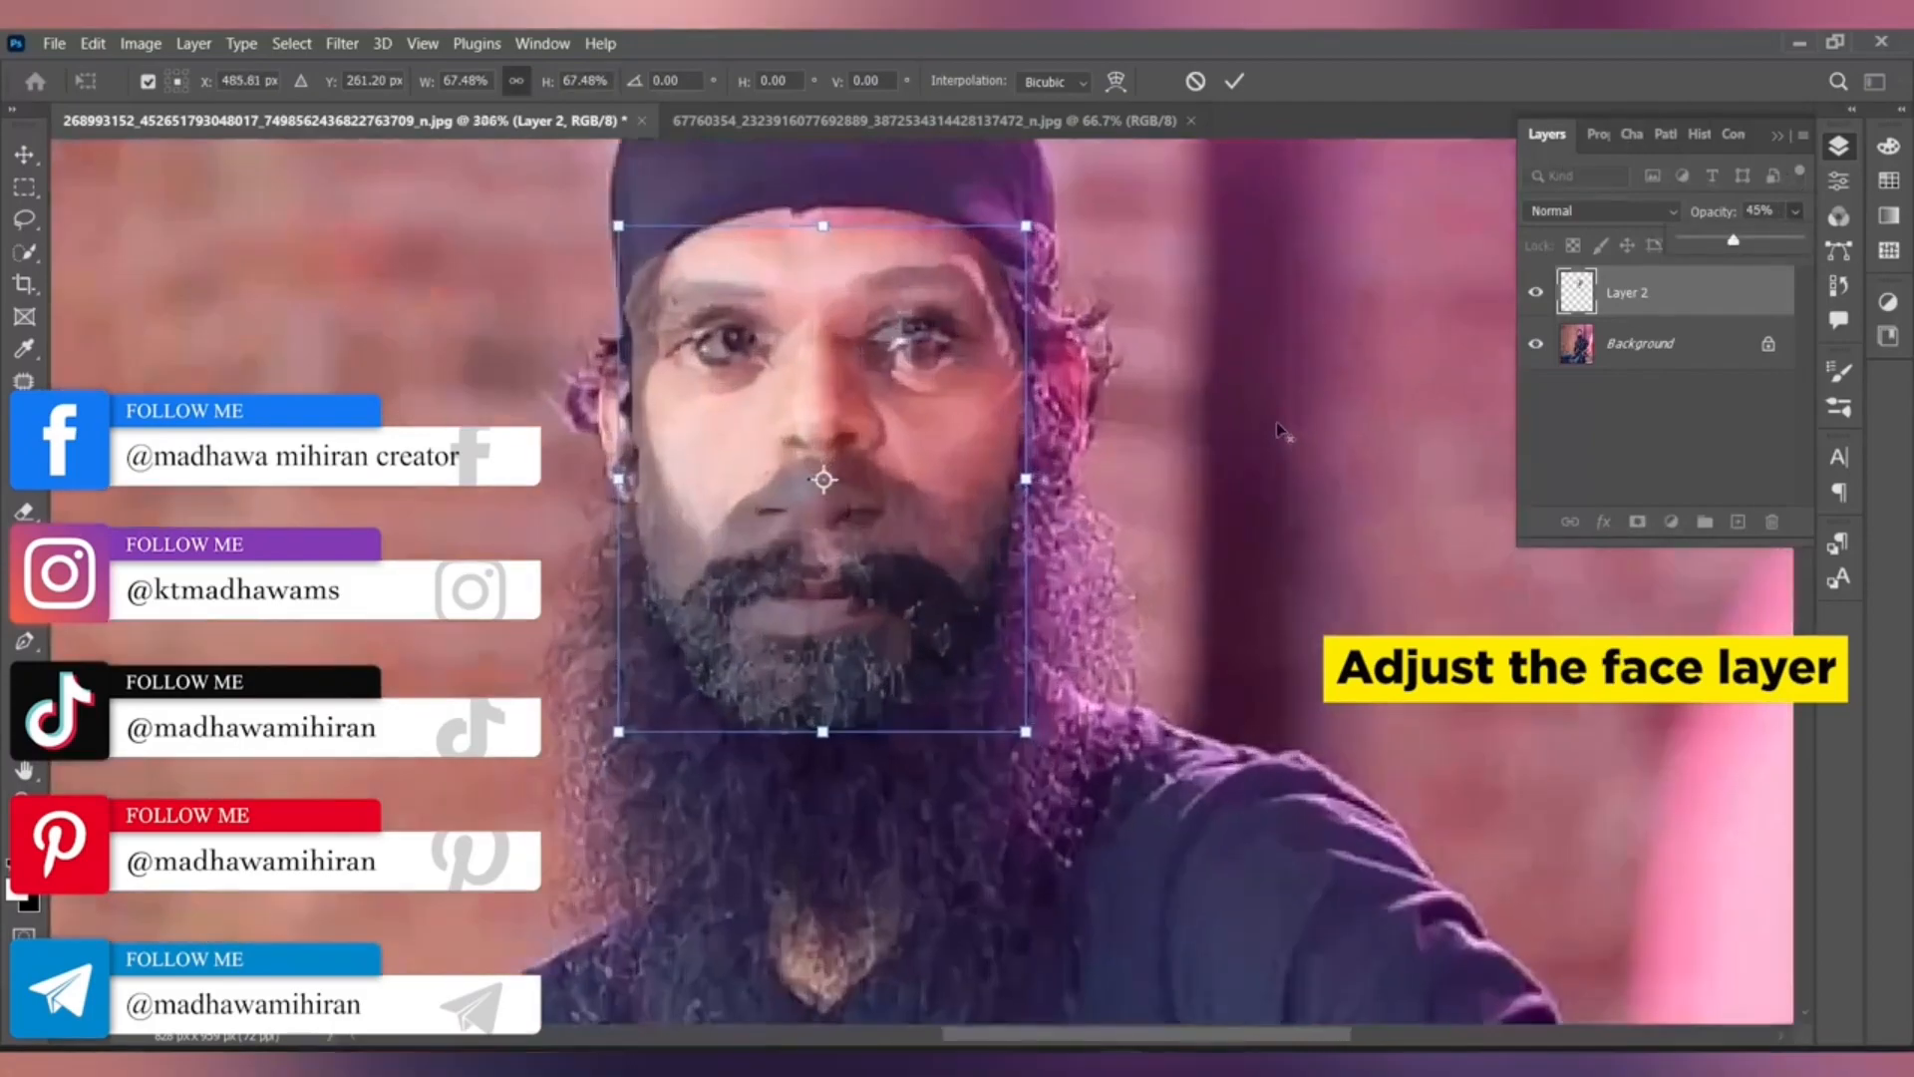
Step: Align the semi-transparent face with the features underneath at 61.01% scale, apply the transform and restore the layer's opacity to 100%
mouse_move(883, 362)
left_mouse_down()
mouse_move(892, 339)
mouse_move(899, 355)
left_mouse_up()
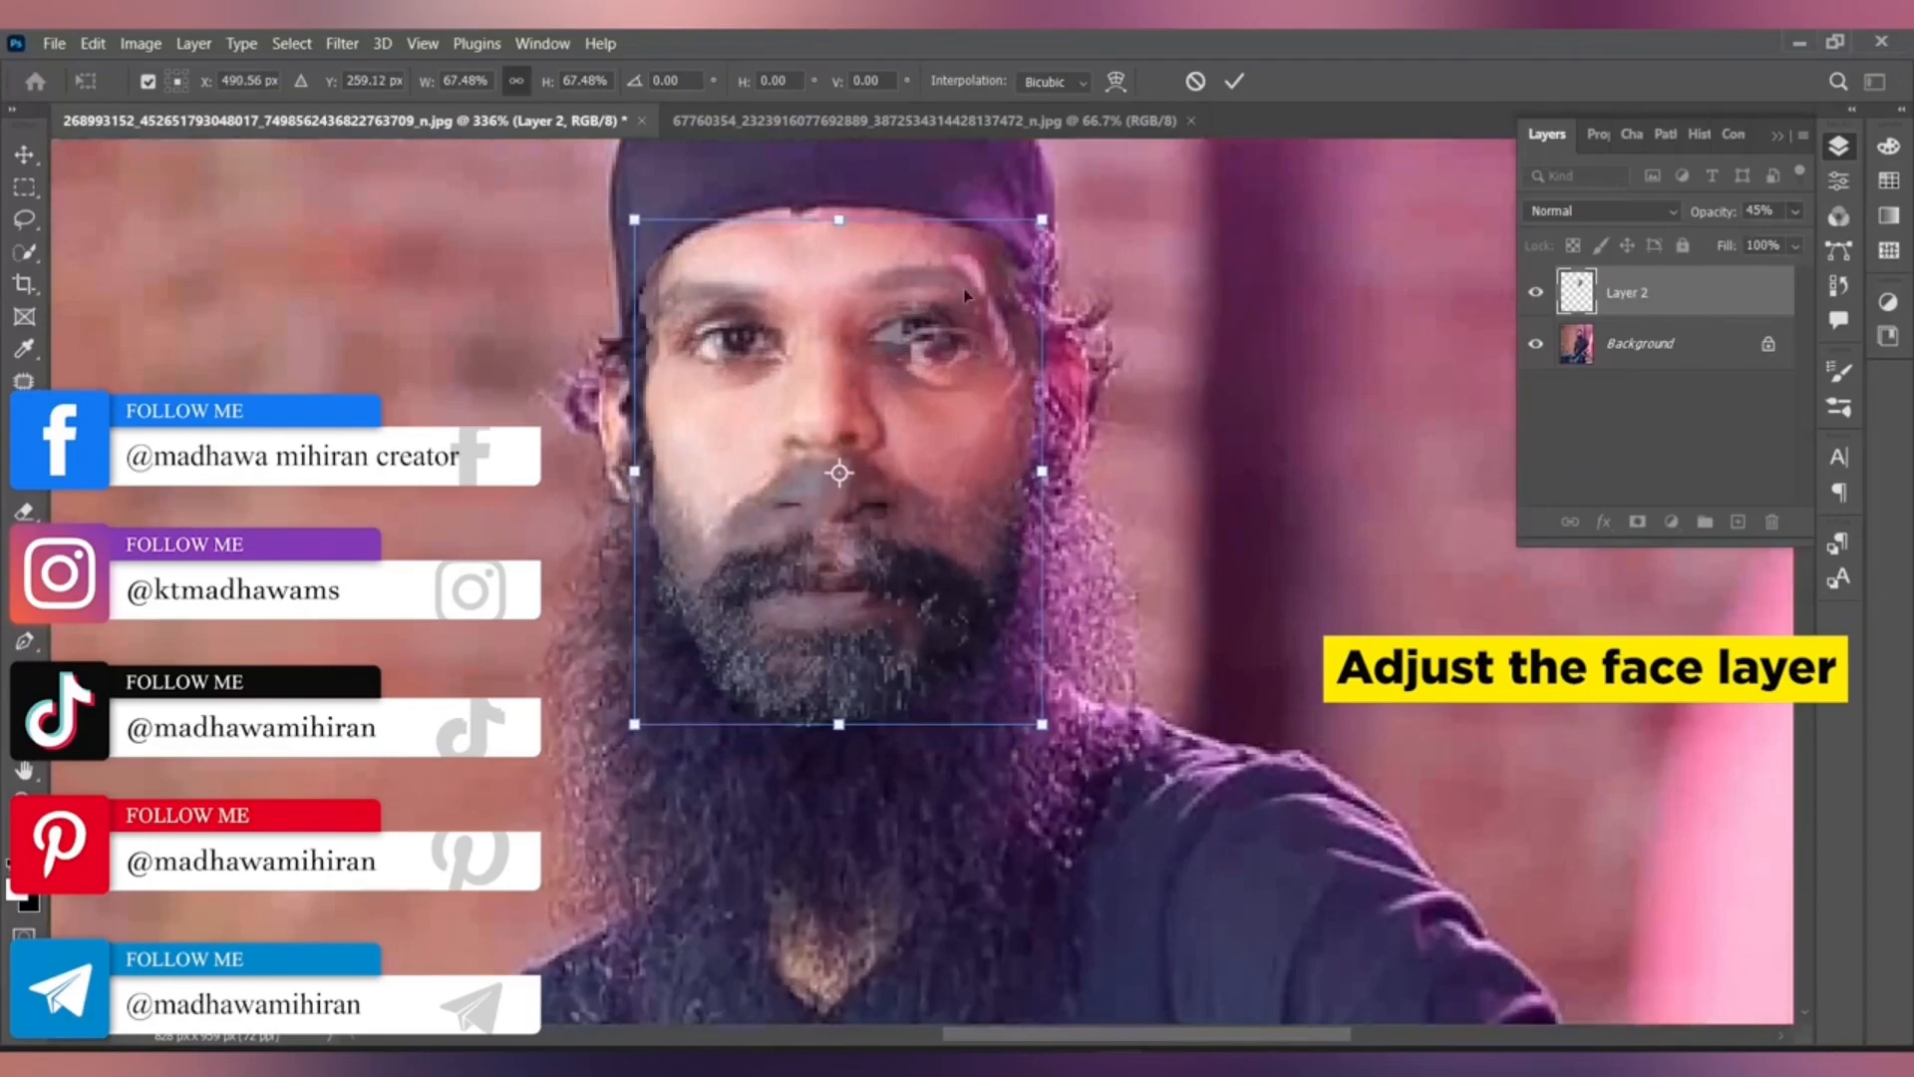
left_click_drag(1042, 220, 1013, 248)
mouse_move(934, 335)
left_mouse_down()
mouse_move(949, 283)
mouse_move(945, 308)
left_mouse_up()
left_click_drag(842, 221, 843, 236)
left_click_drag(869, 311, 870, 299)
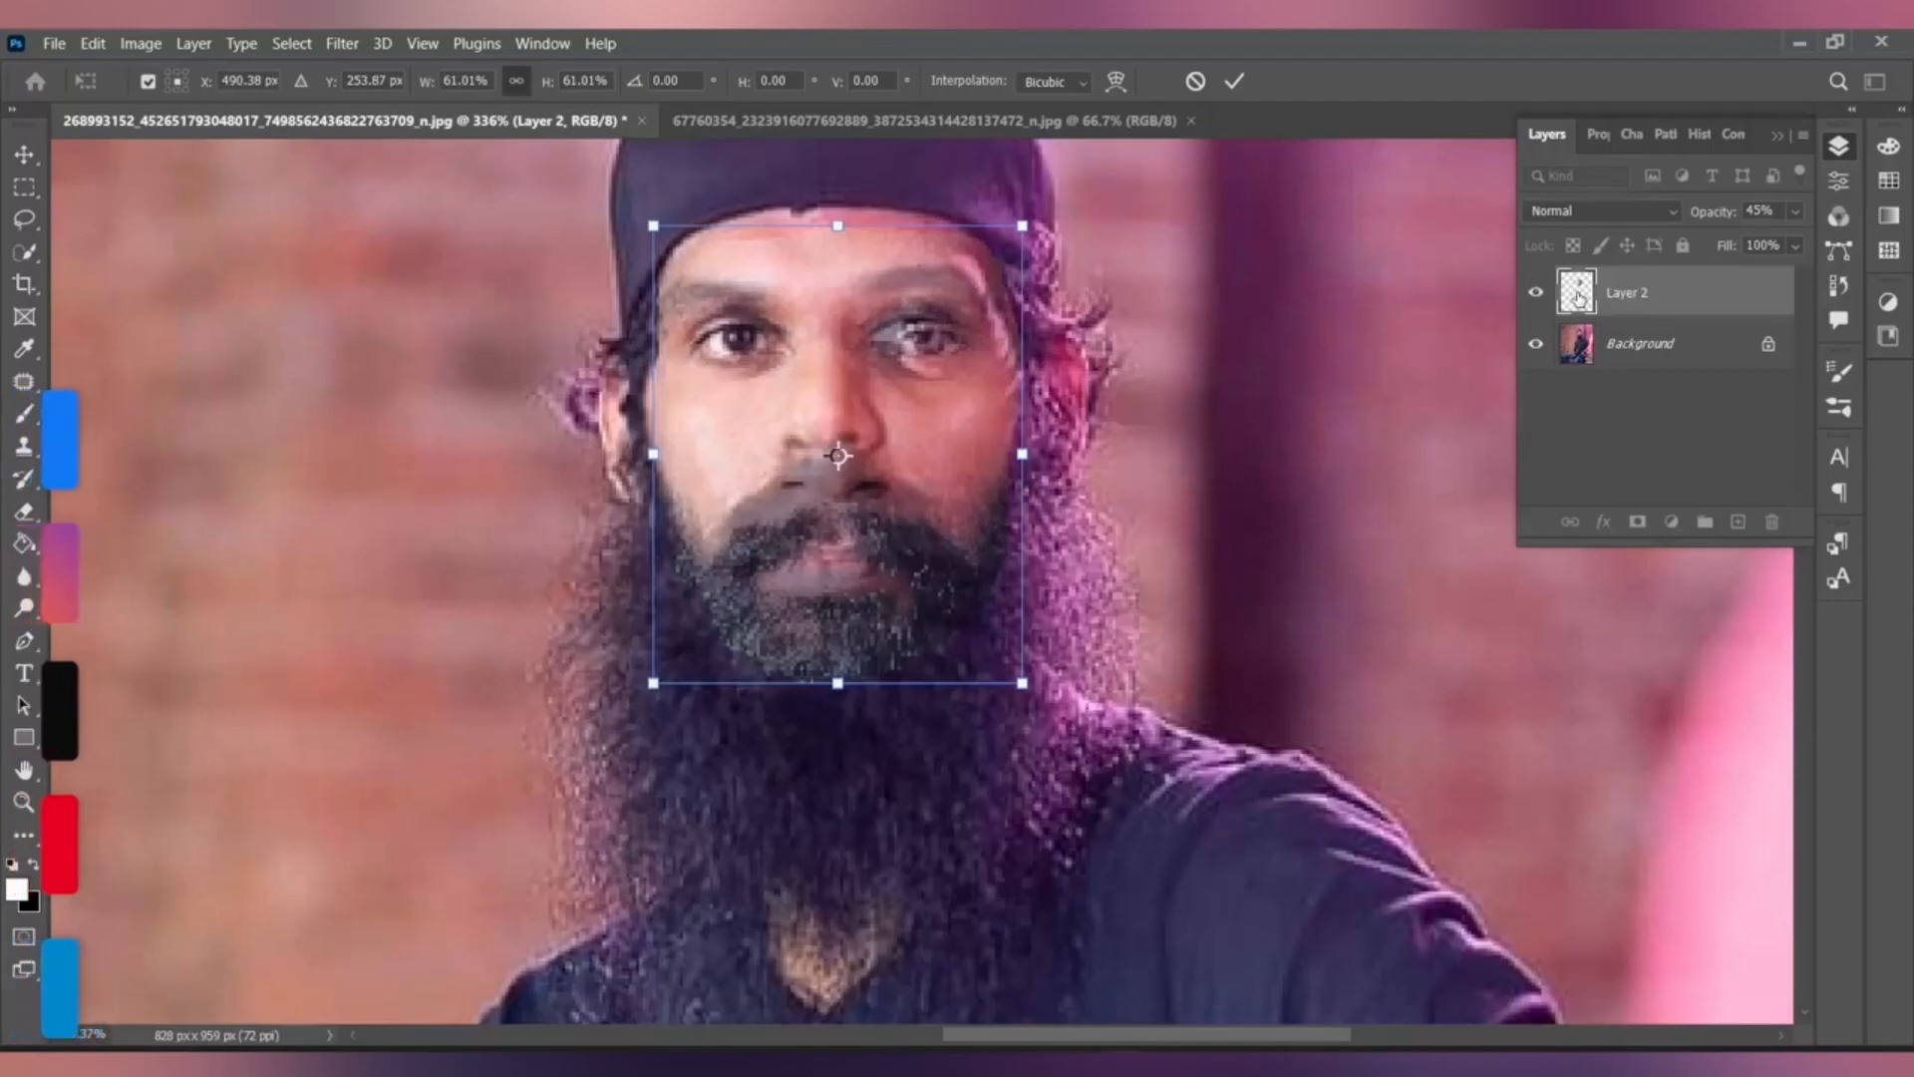
key("Return")
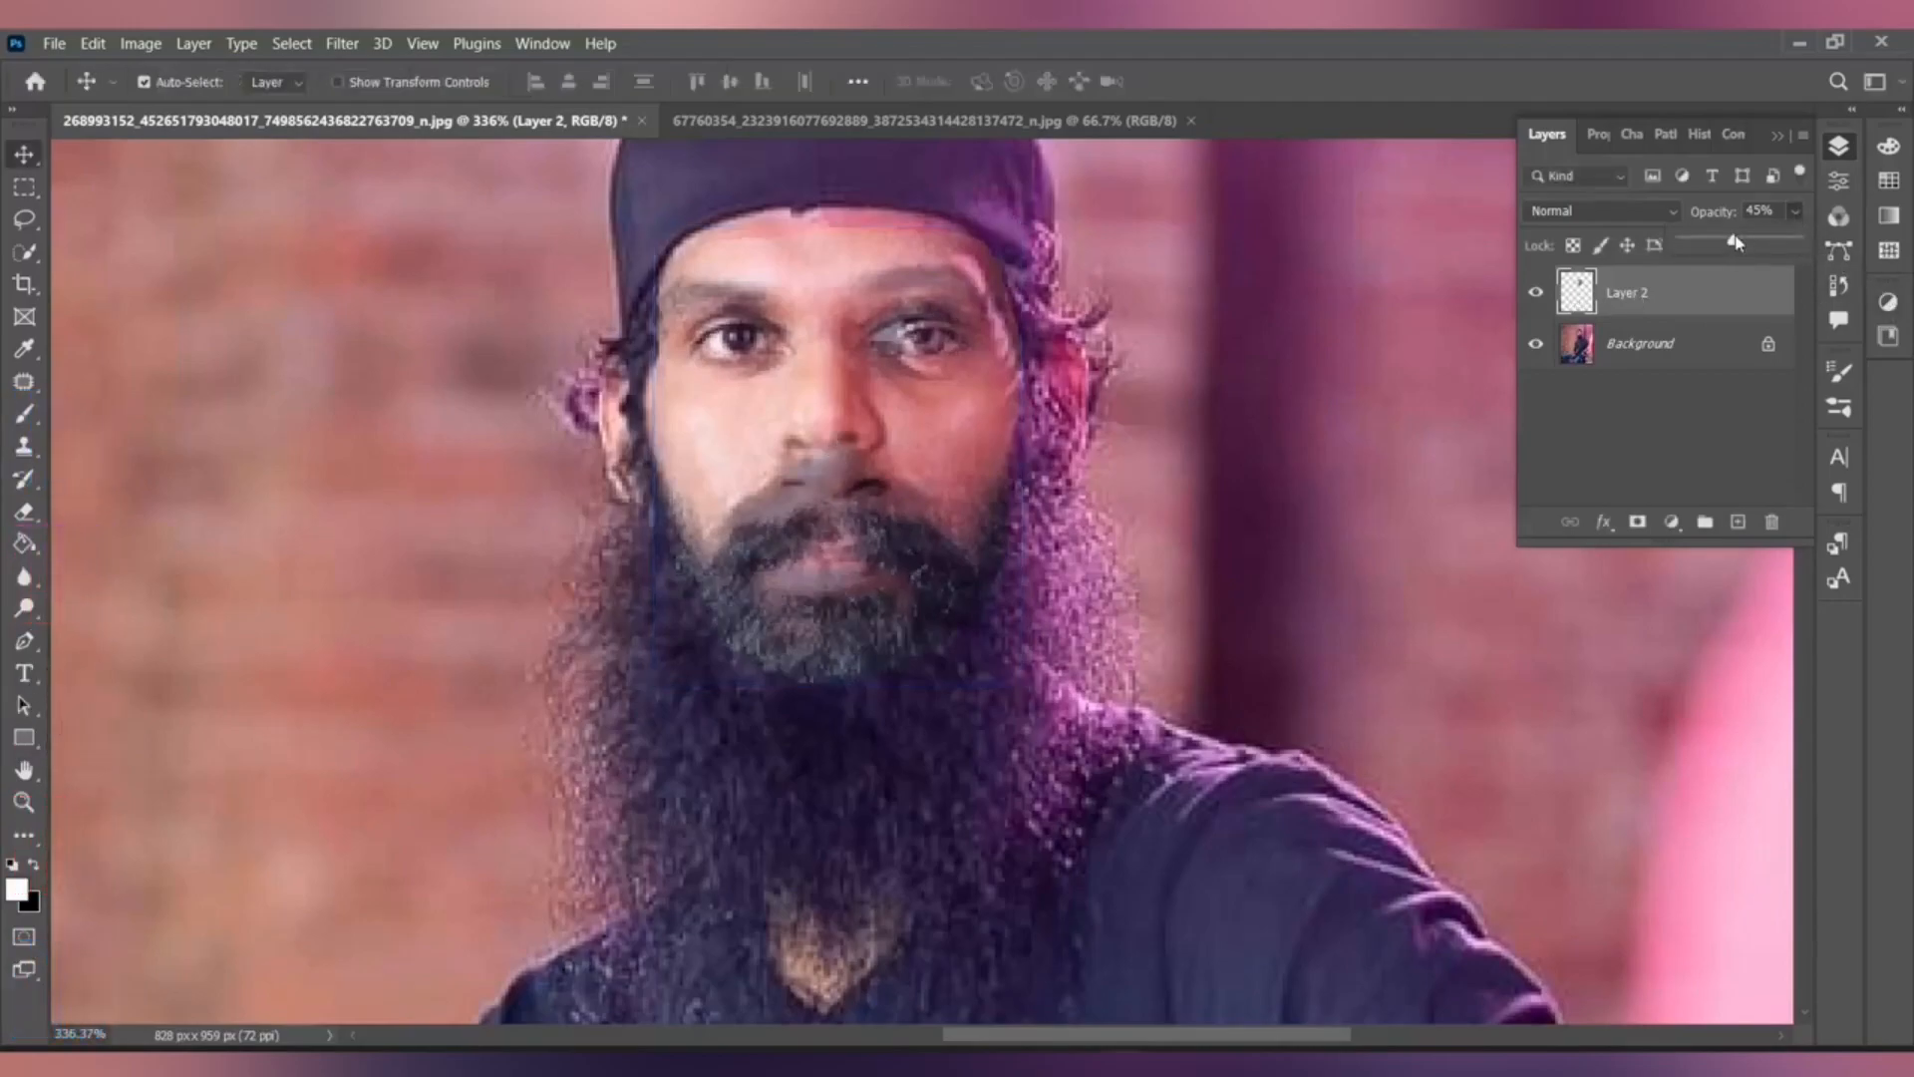
left_click_drag(1736, 242, 1837, 261)
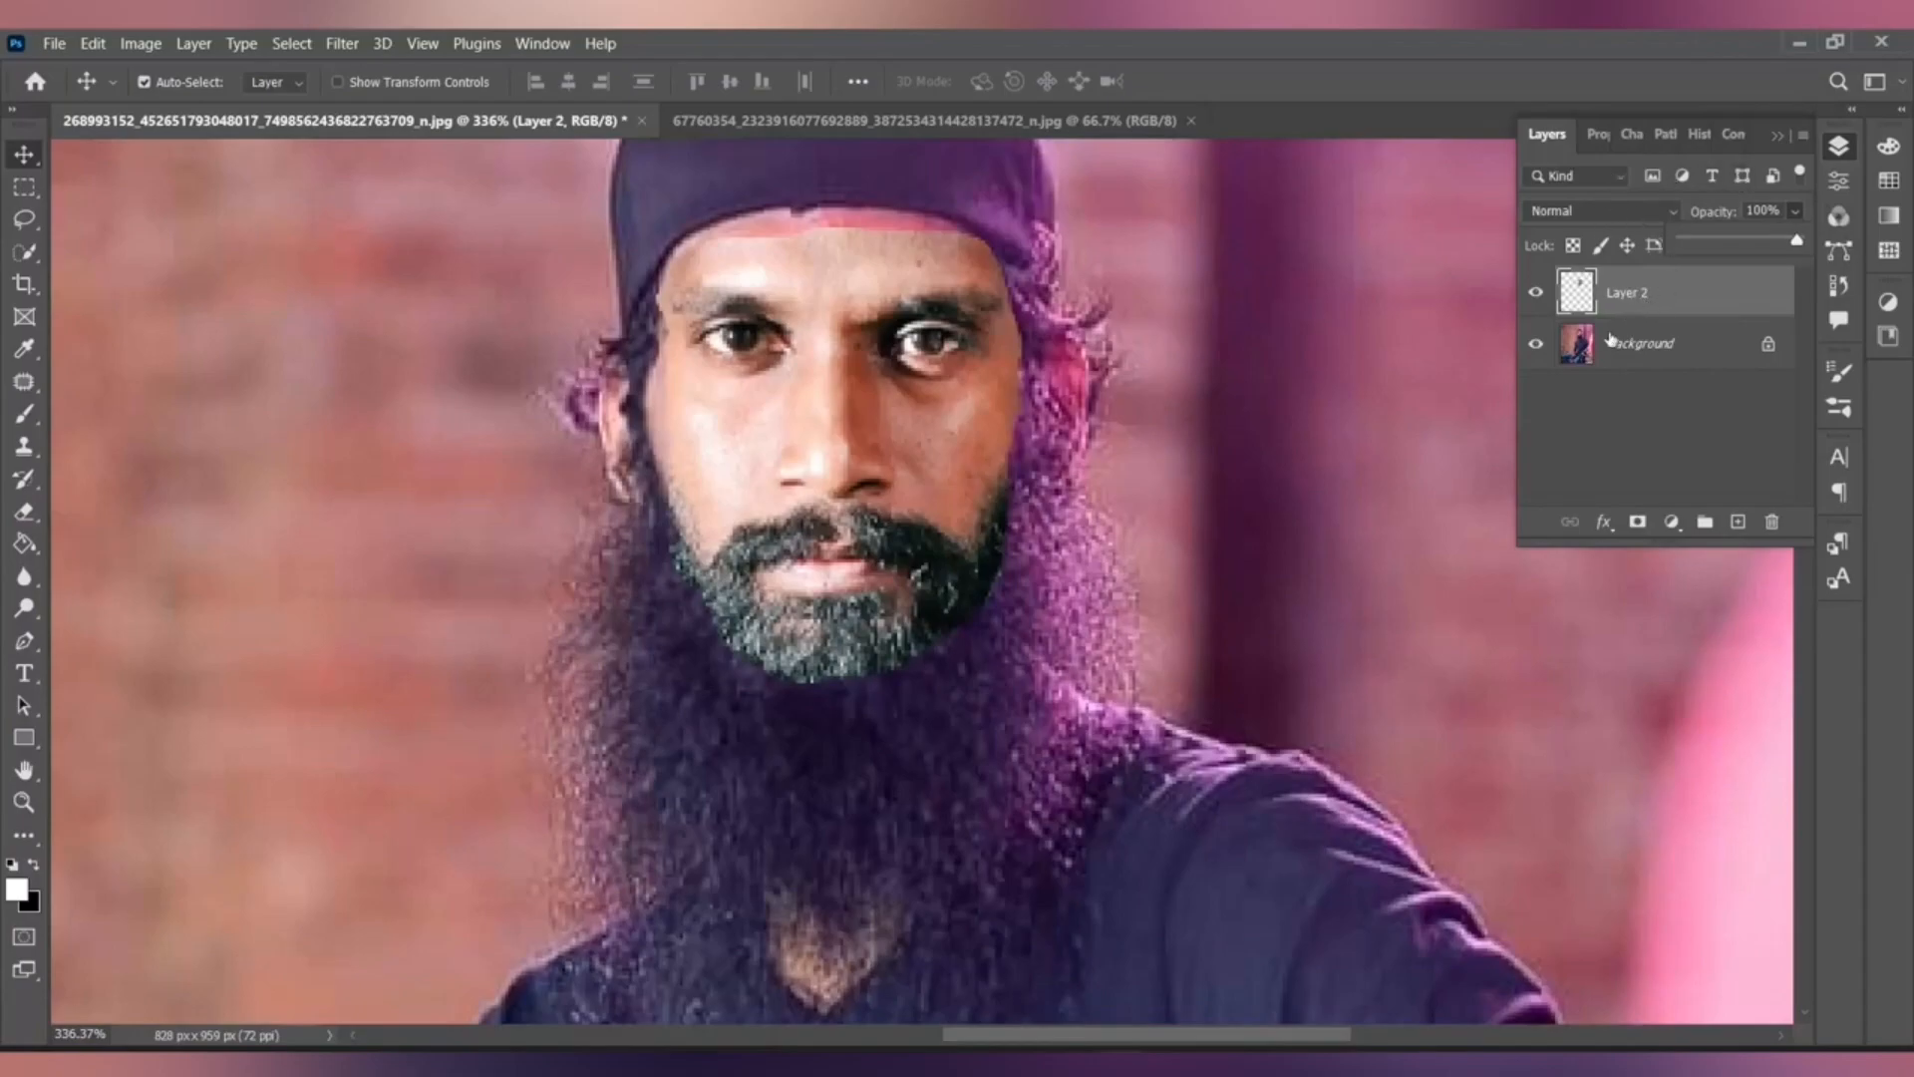
Step: Select the pixels of Layer 2 and contract the selection by 15 pixels
right_click(1585, 298)
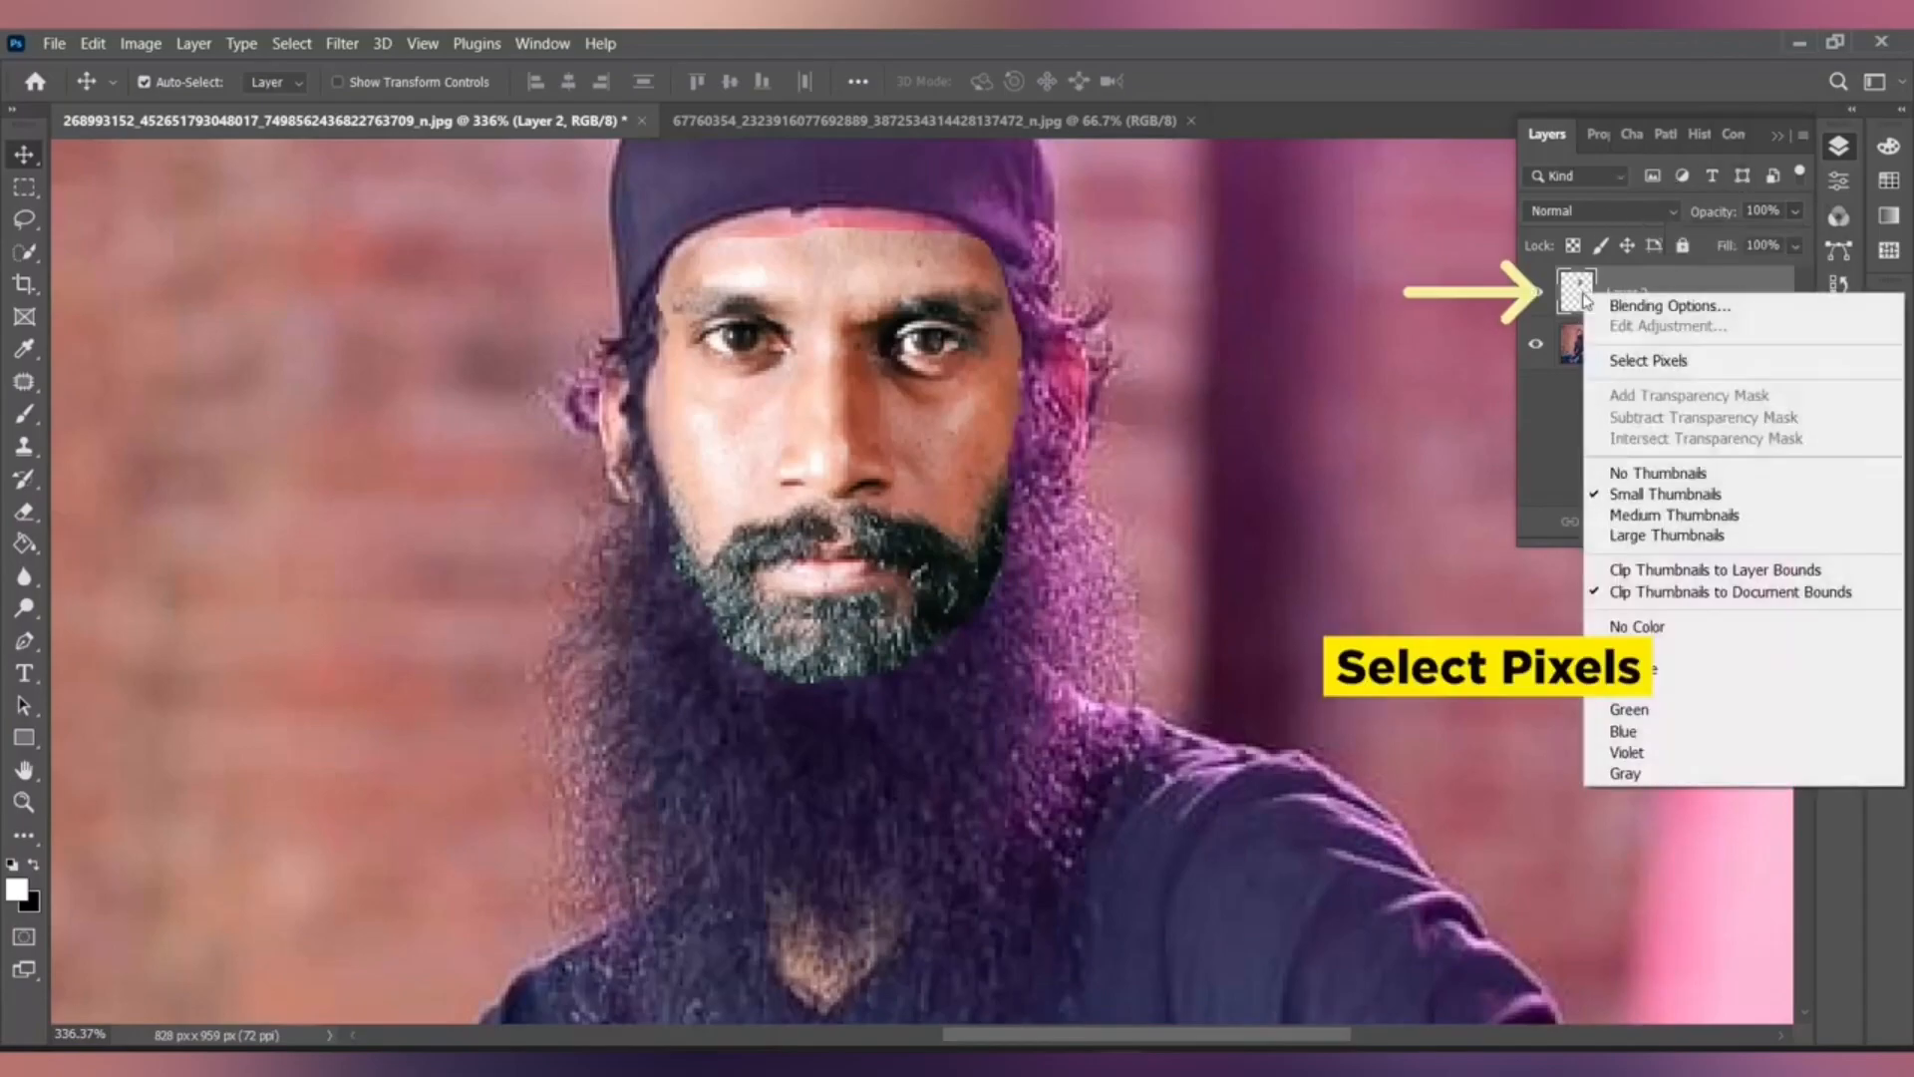
left_click(1635, 364)
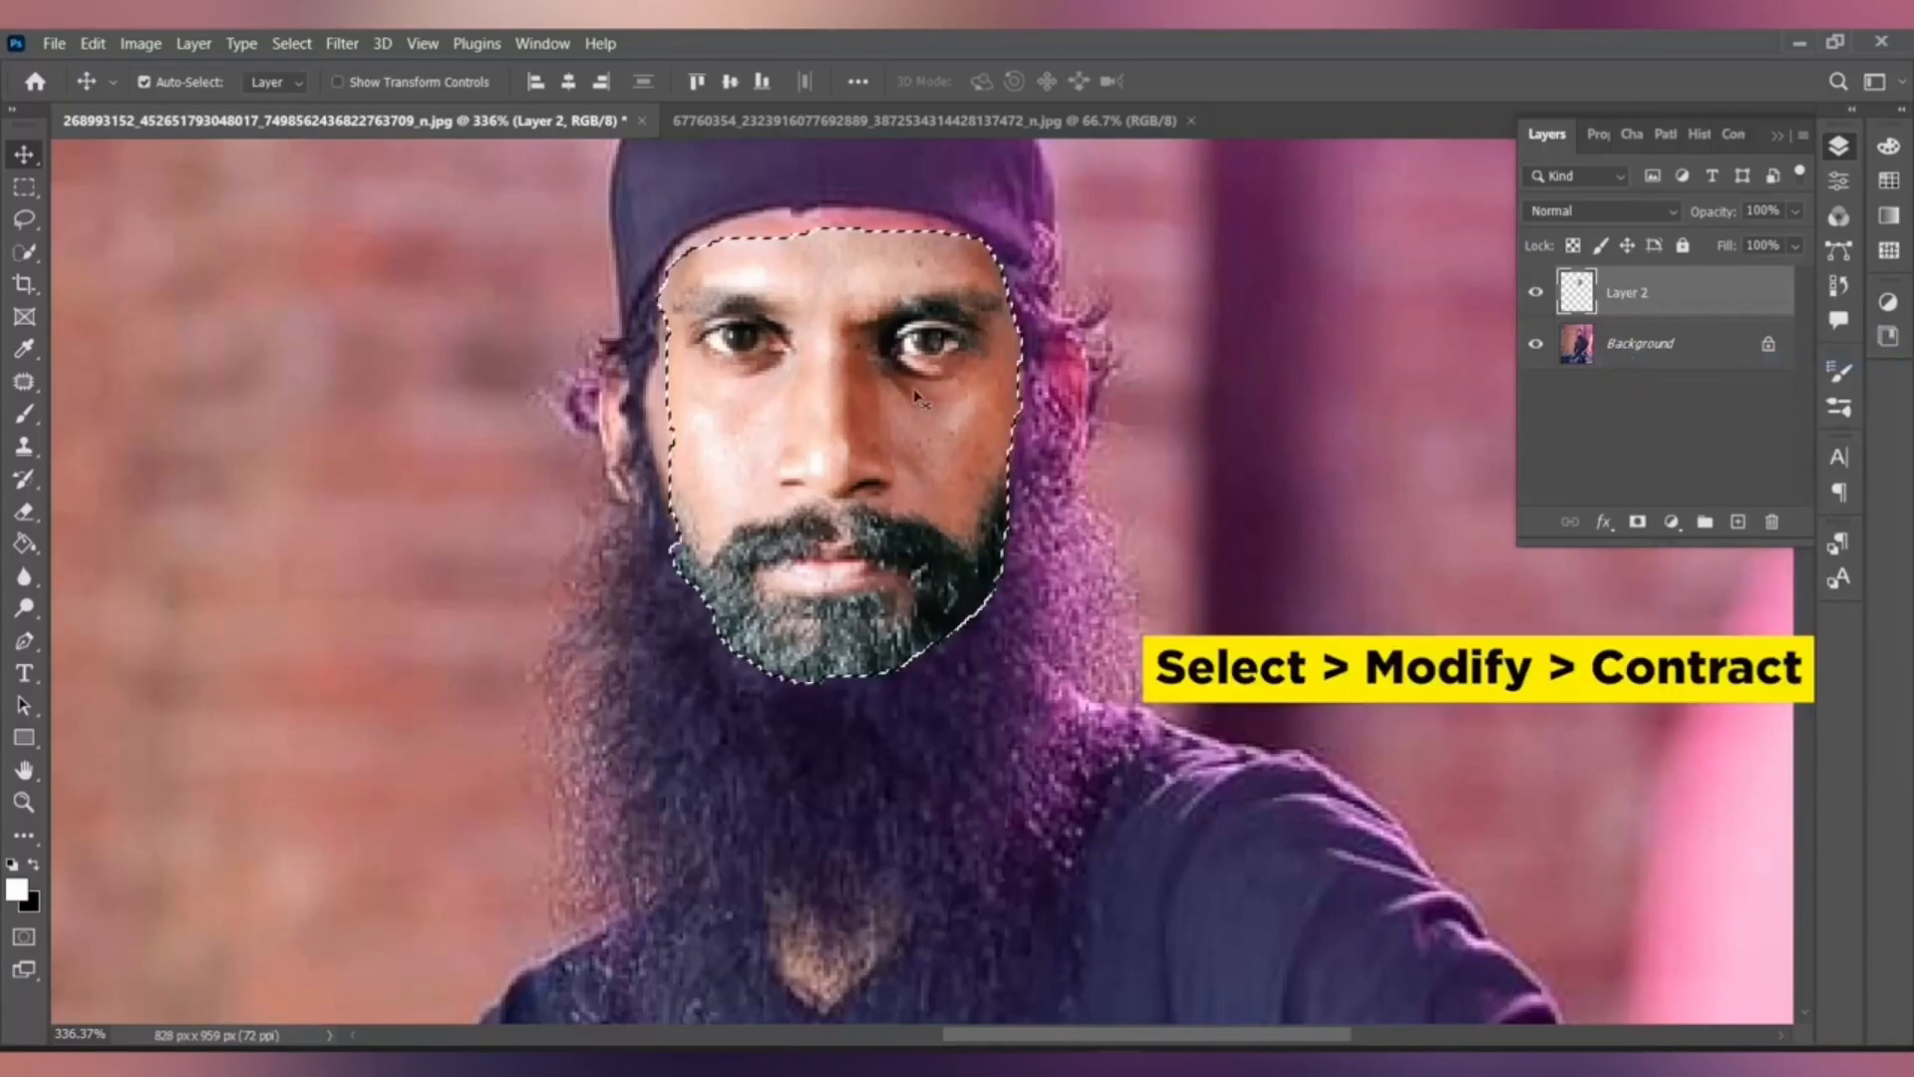
left_click(291, 43)
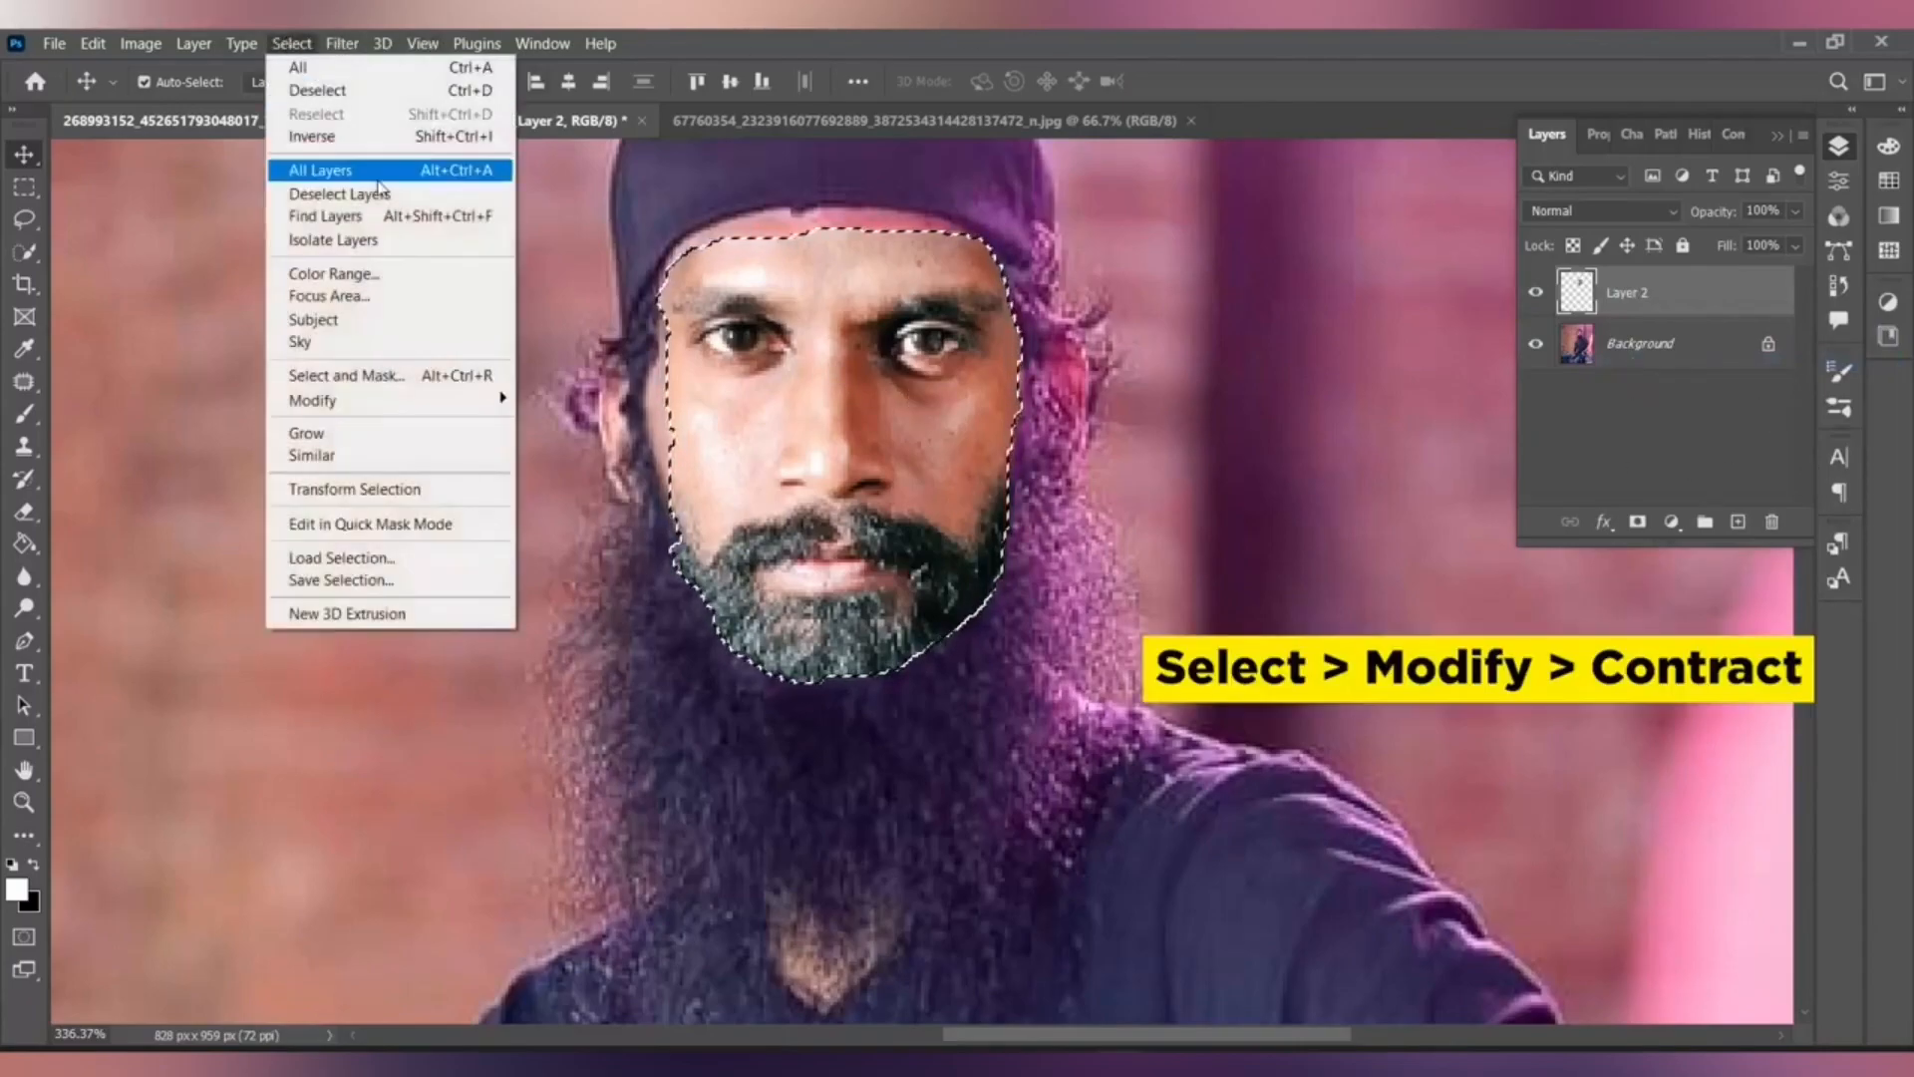
left_click(565, 467)
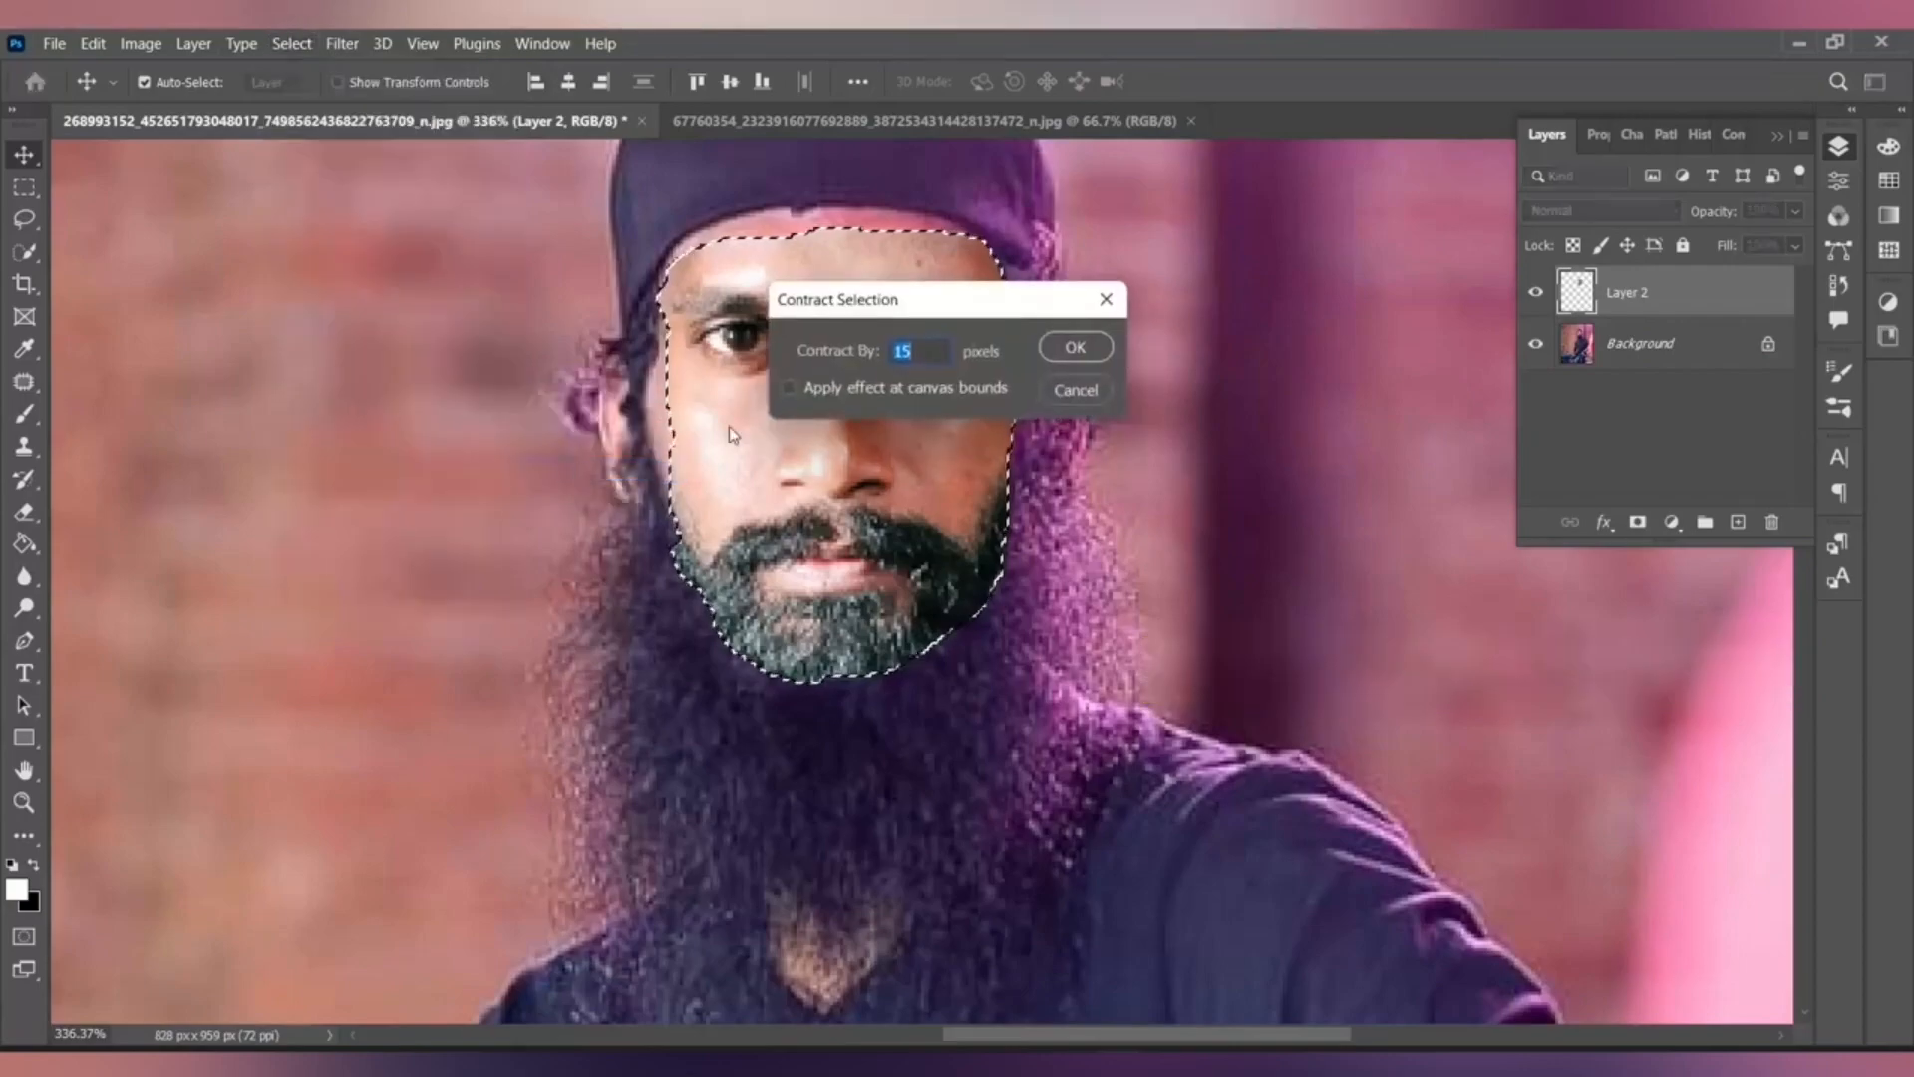
key("Return")
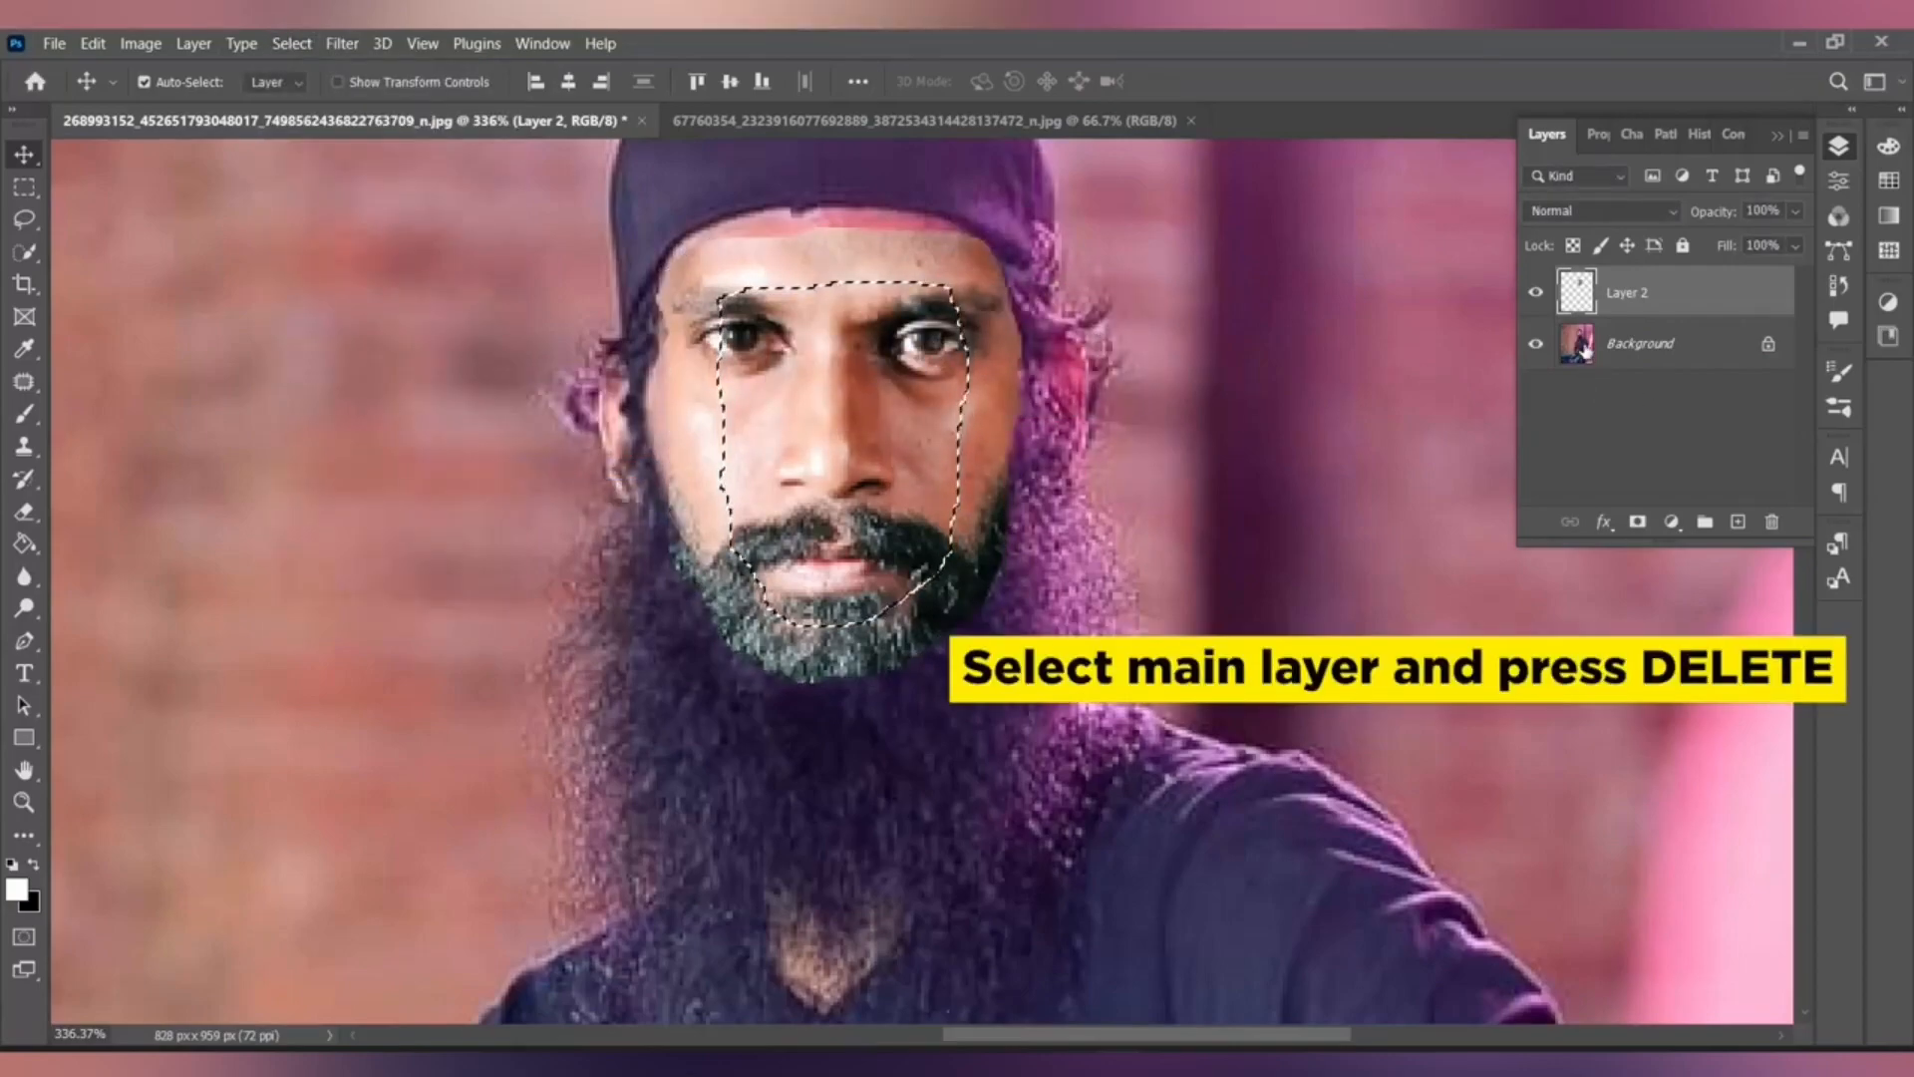
Step: Convert the locked Background into a regular layer and clear the selected face area from it
double_click(1572, 344, "alt")
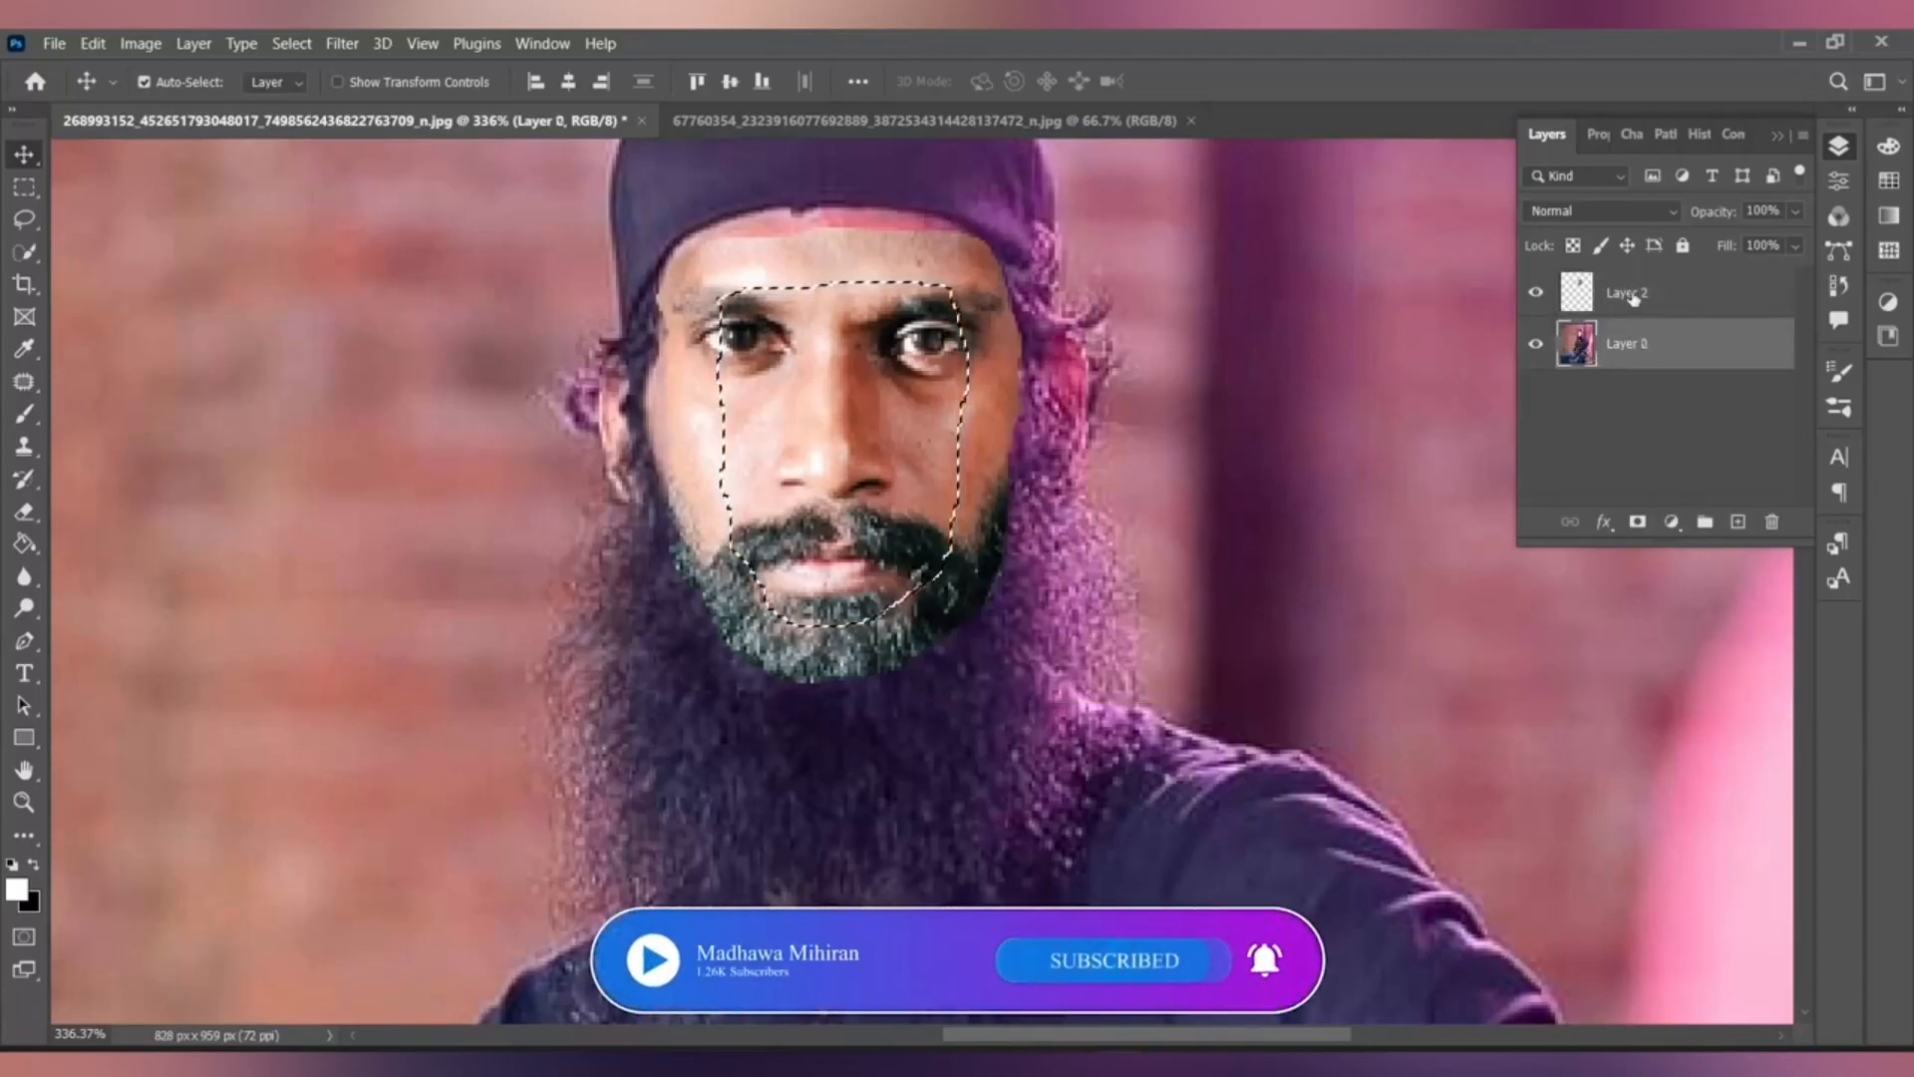
key("alt+bracketright")
Step: Auto-blend Layer 2 and Layer 0 as Panorama with Seamless Tones and Colors and Content Aware Fill Transparent Areas, and remove the selection
left_click(1626, 346, "shift")
left_click(92, 43)
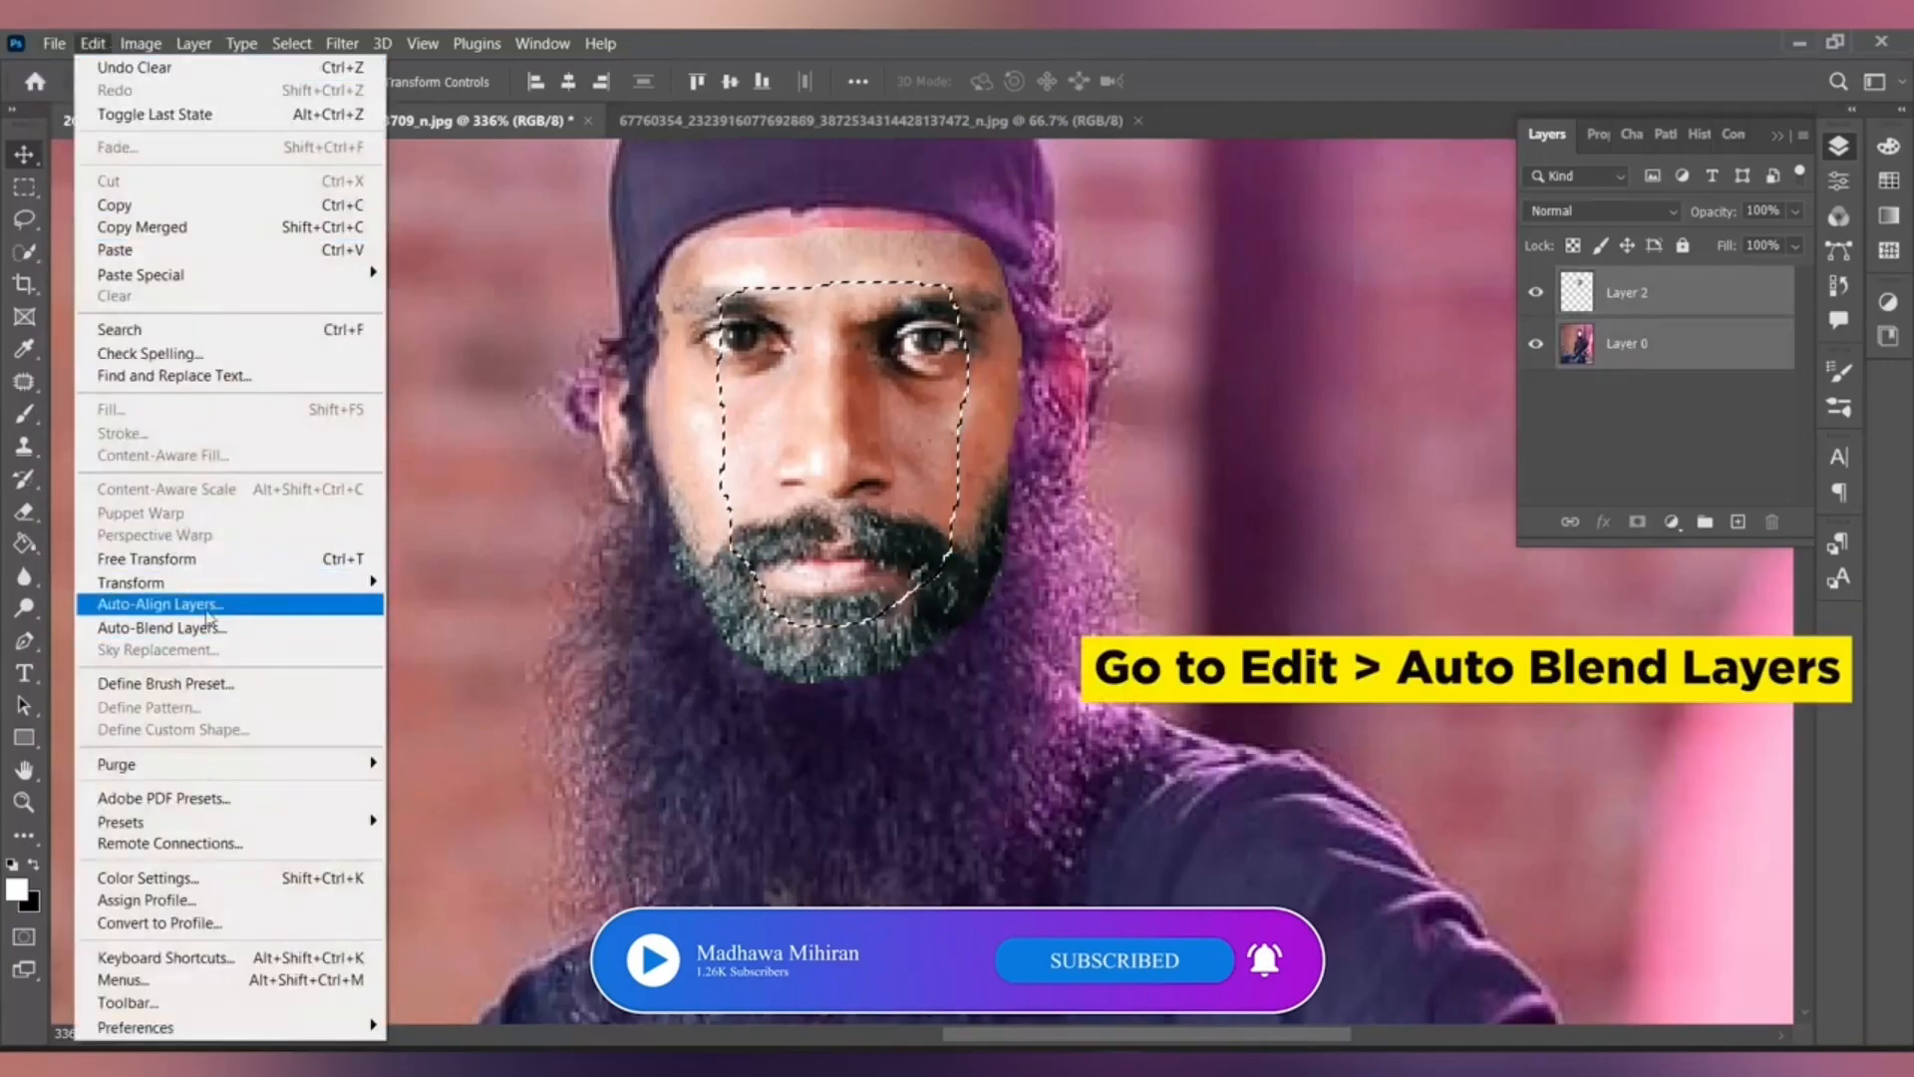
left_click(199, 628)
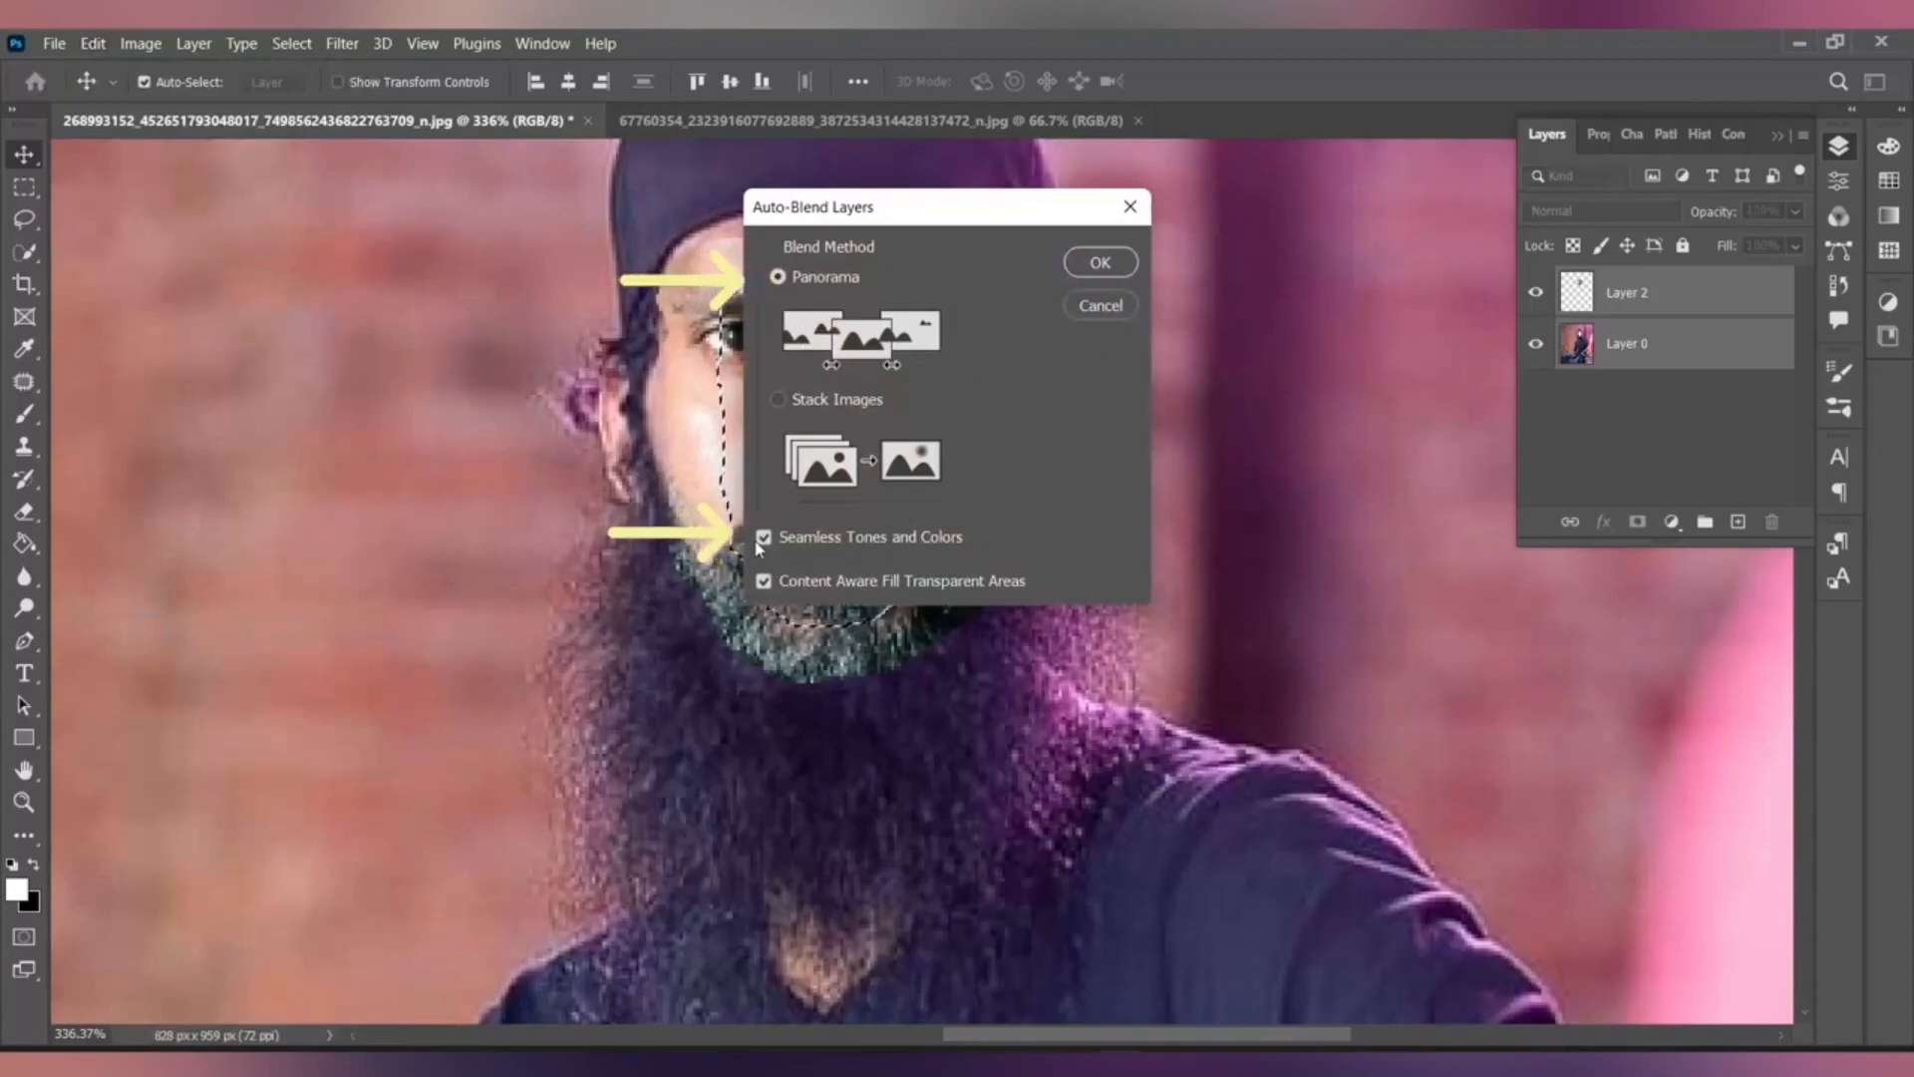
left_click(1101, 262)
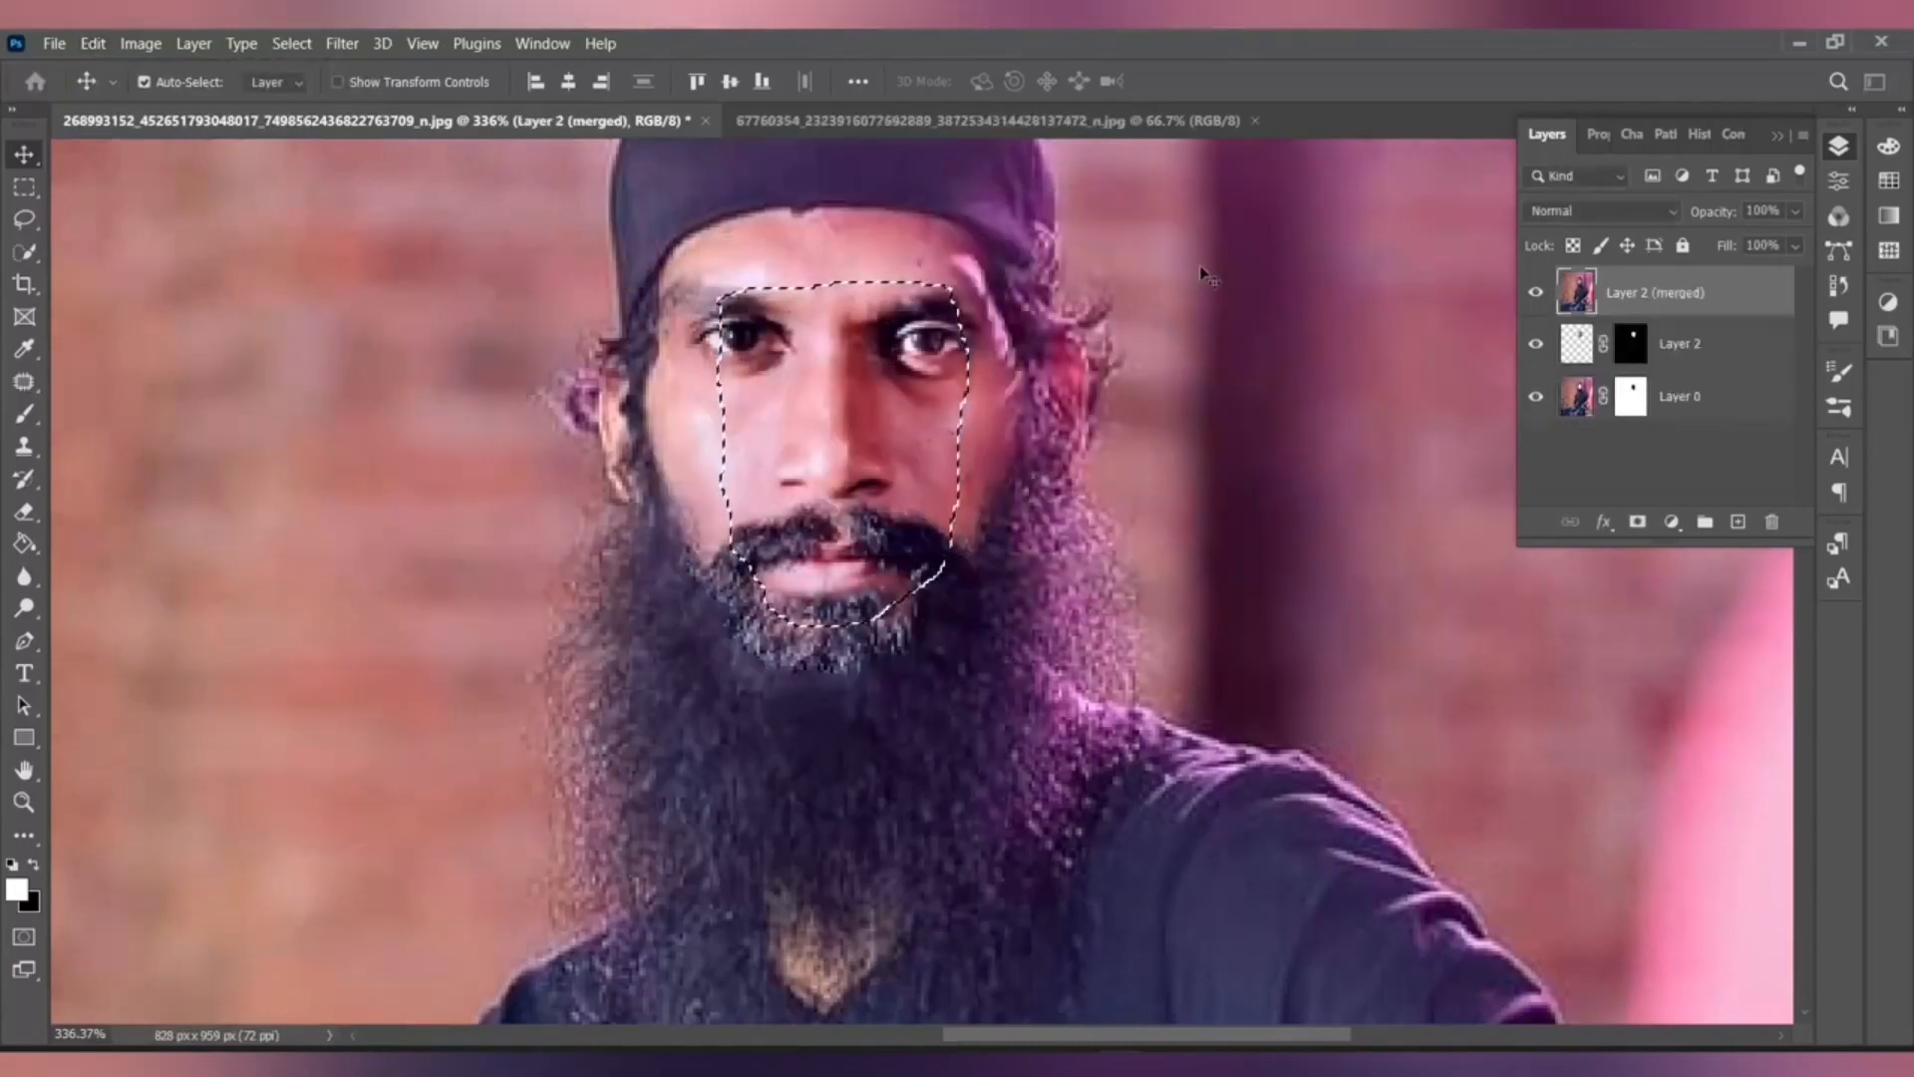
key("ctrl+d")
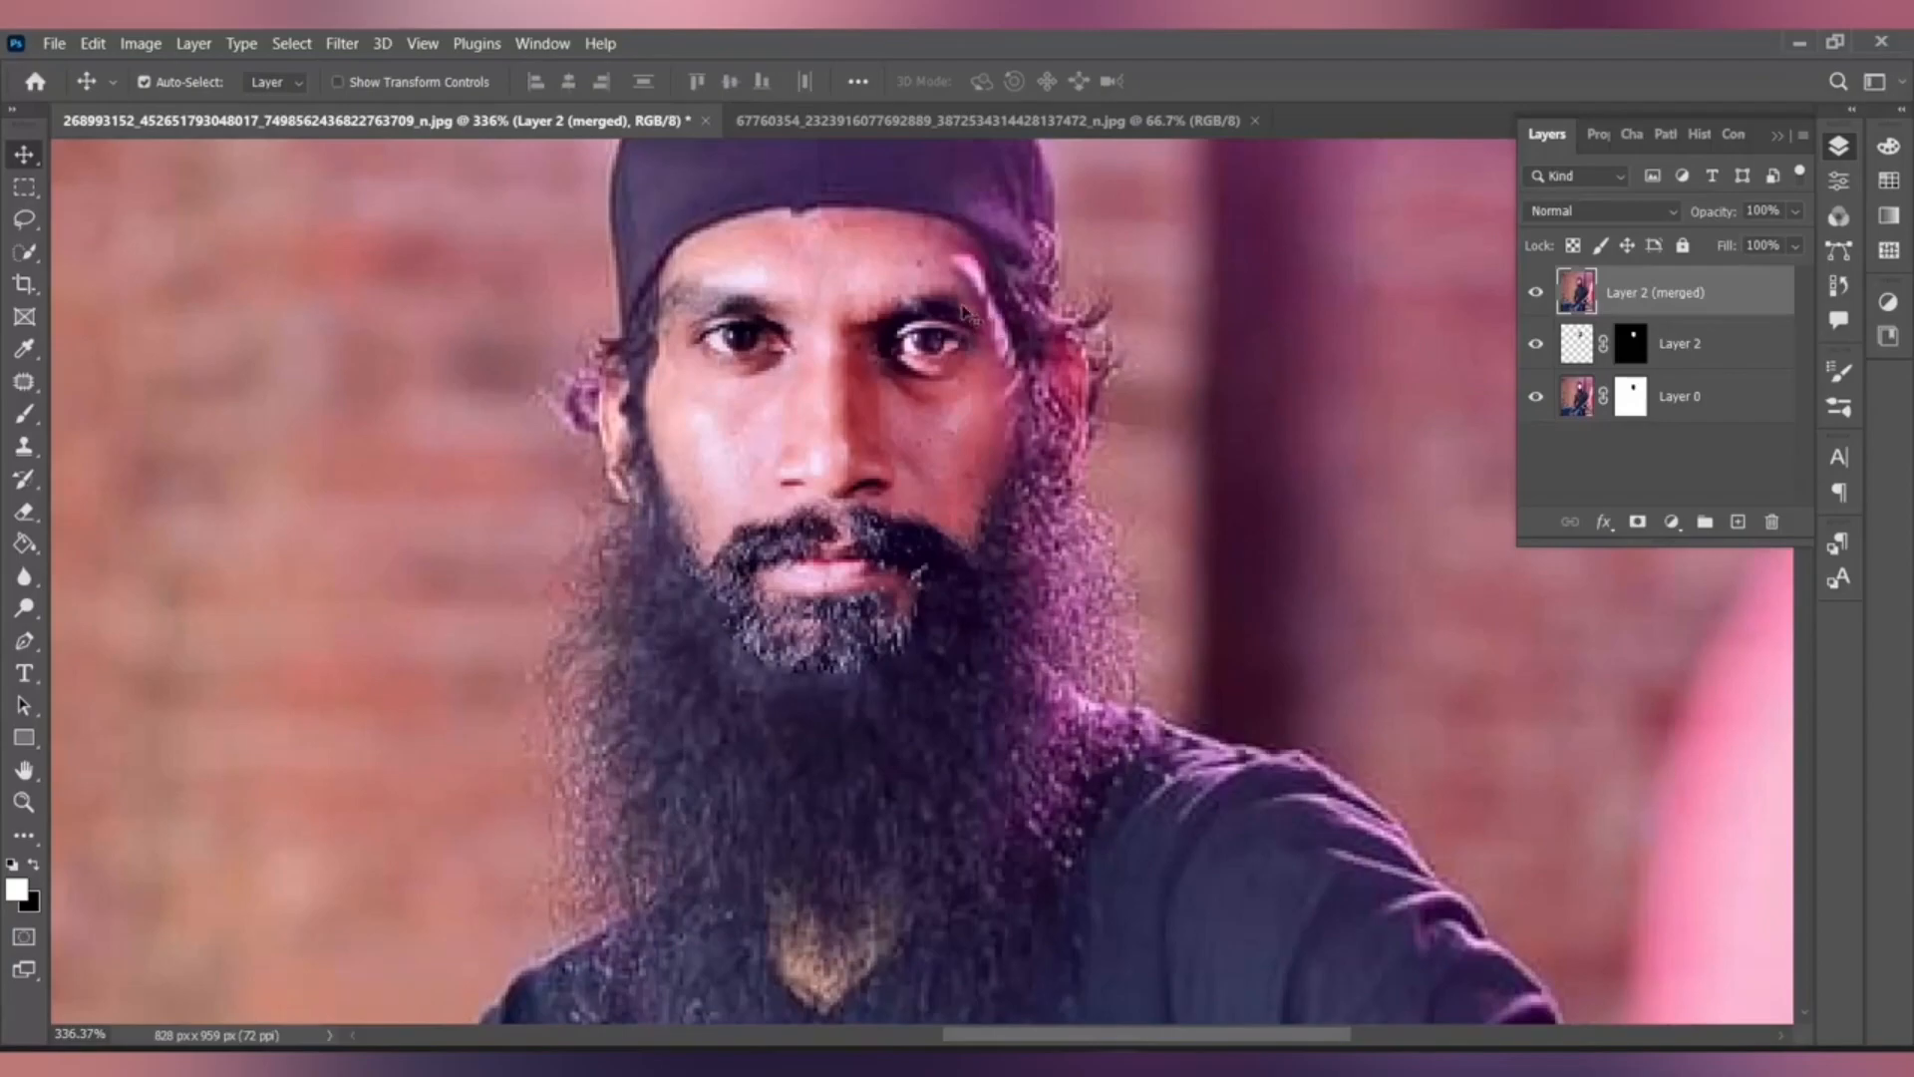
scroll(758, 424, "down", 5)
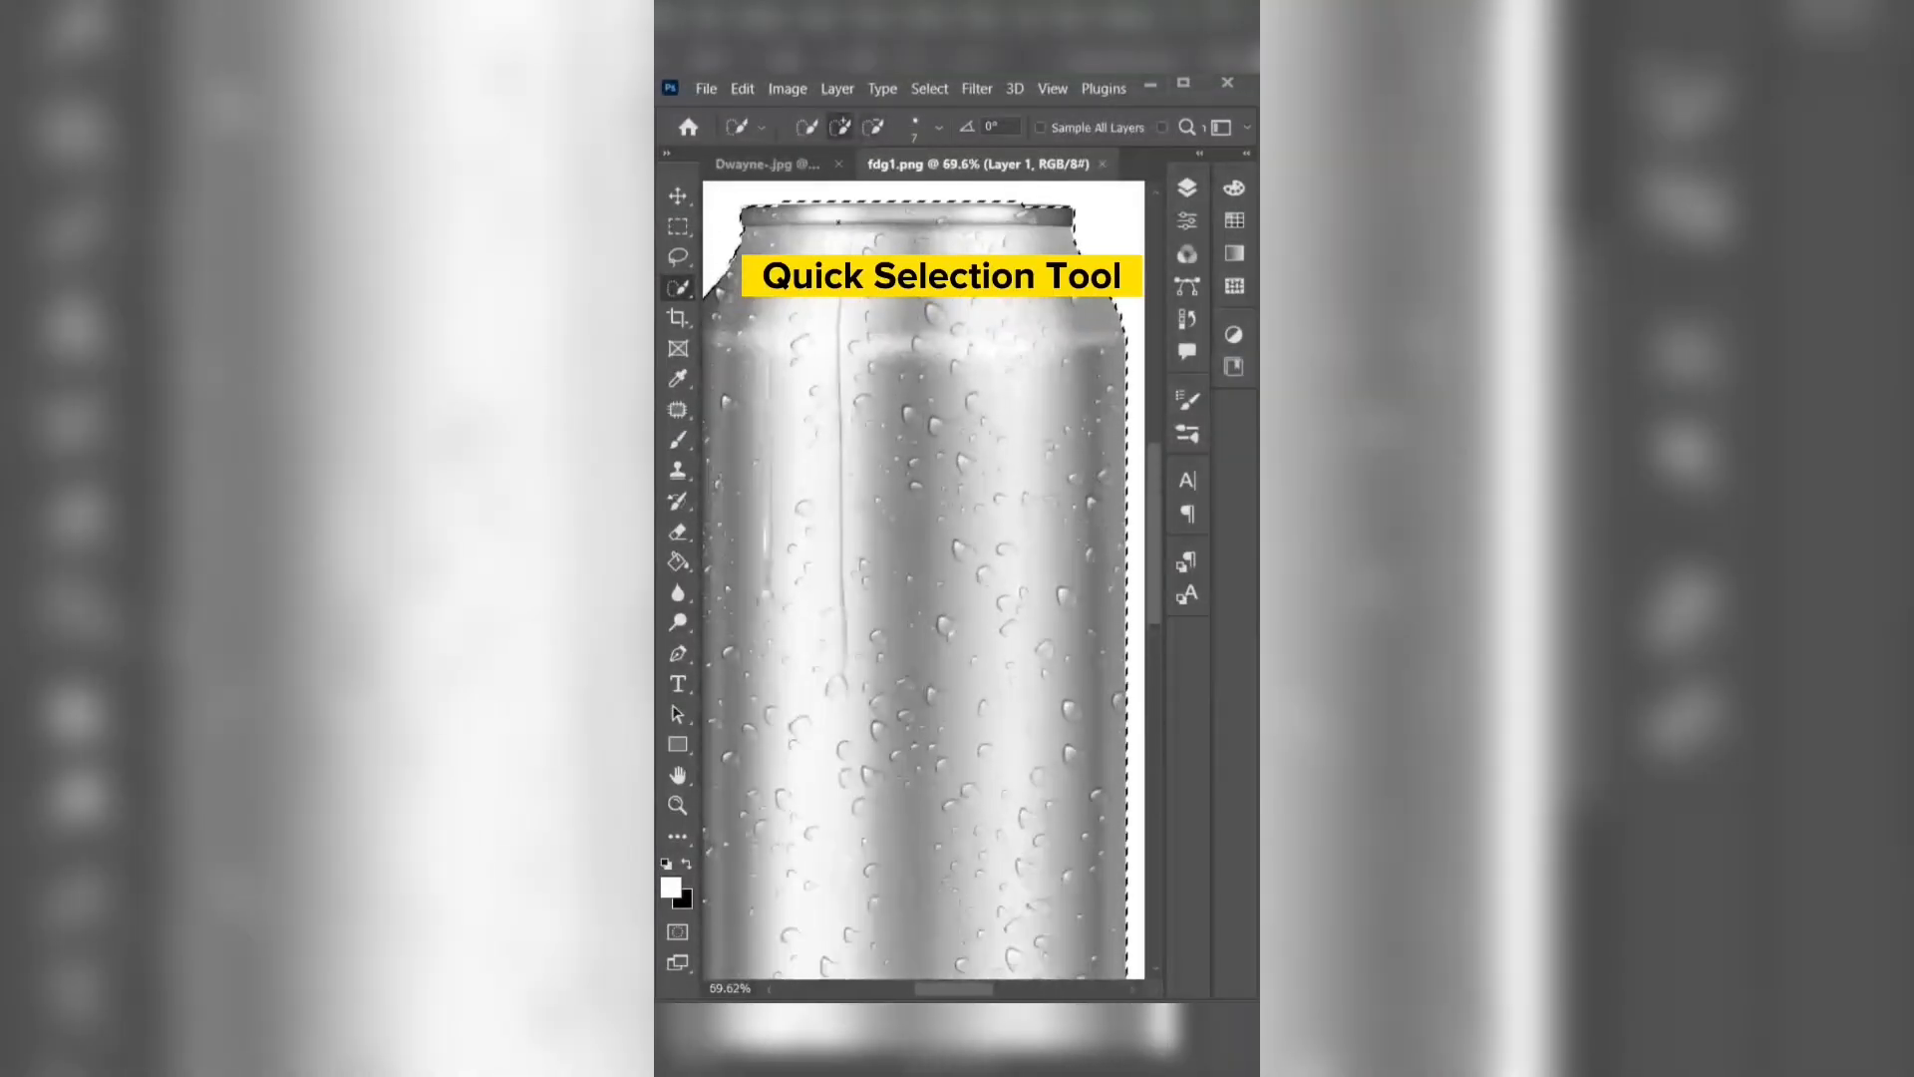
Step: Copy the selected aluminium can onto its own new layer
key("ctrl+j")
left_click(1186, 187)
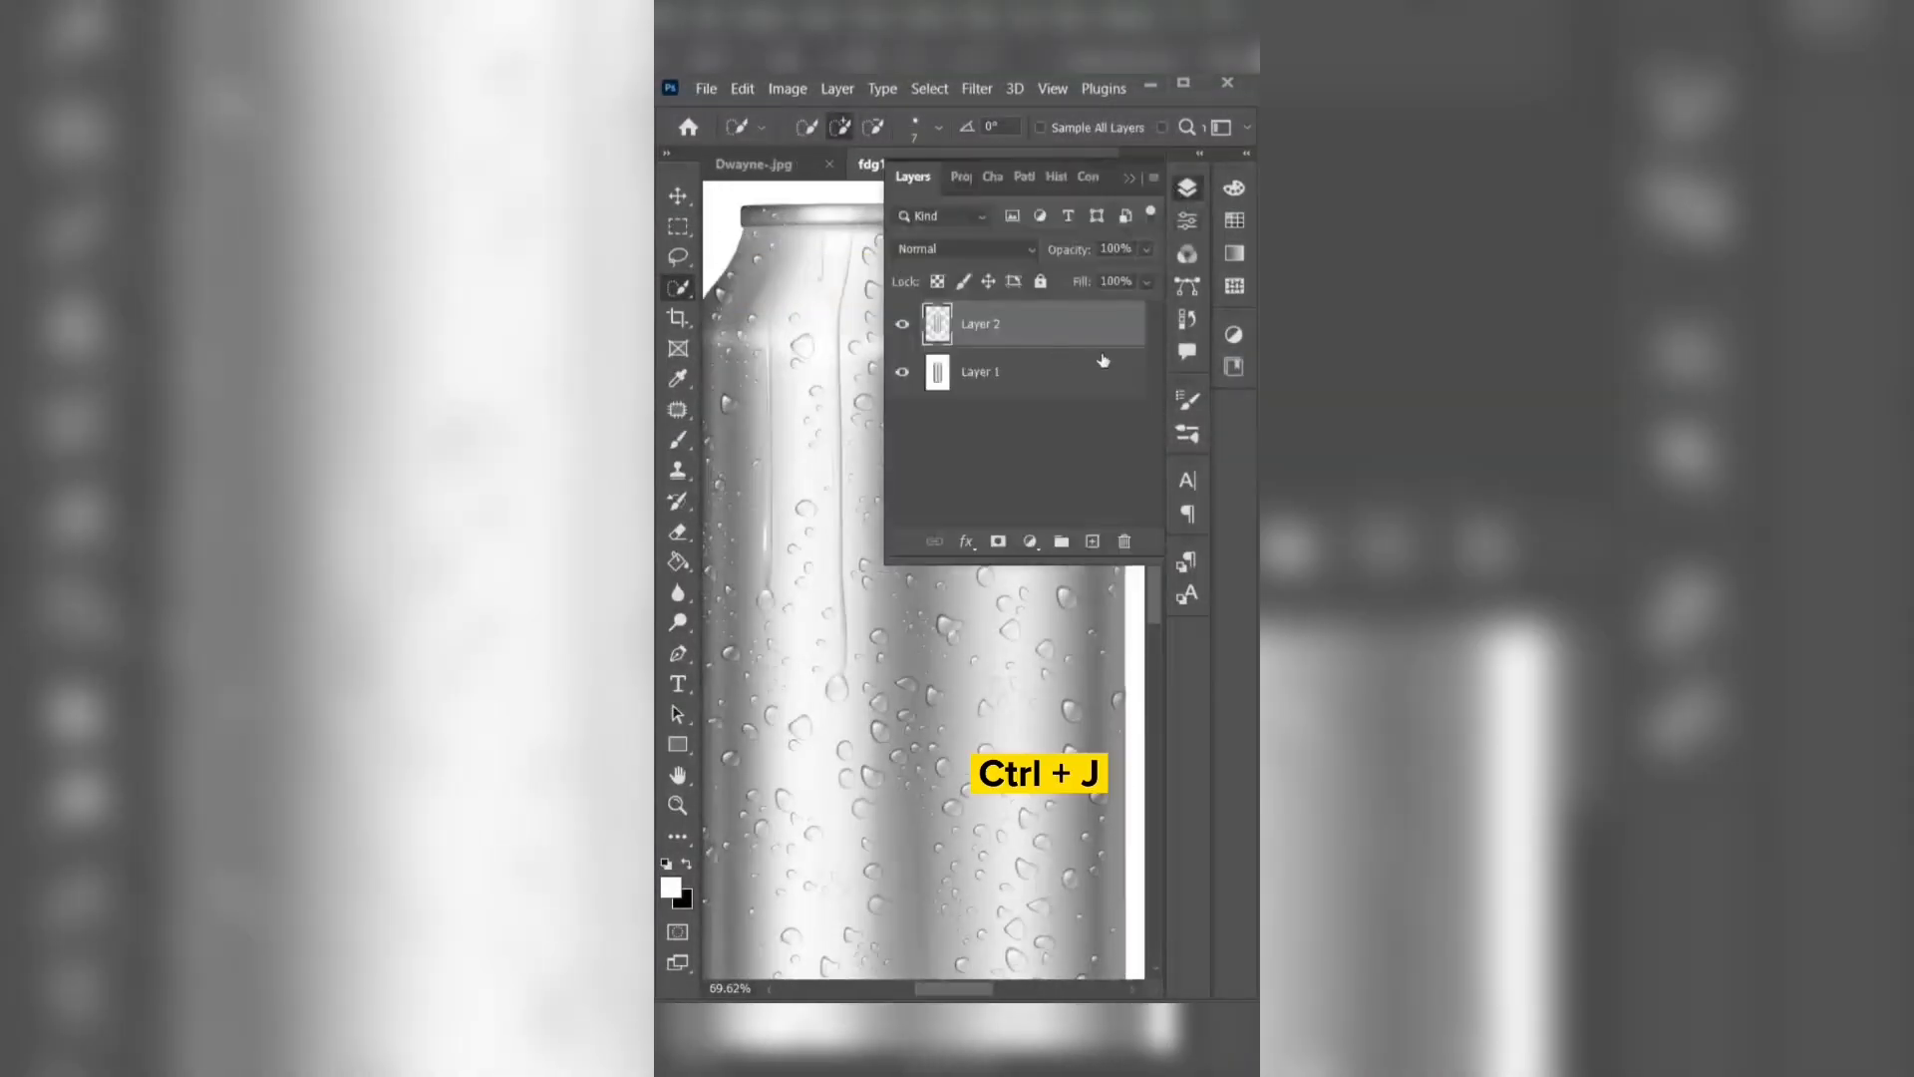
key("ctrl+0")
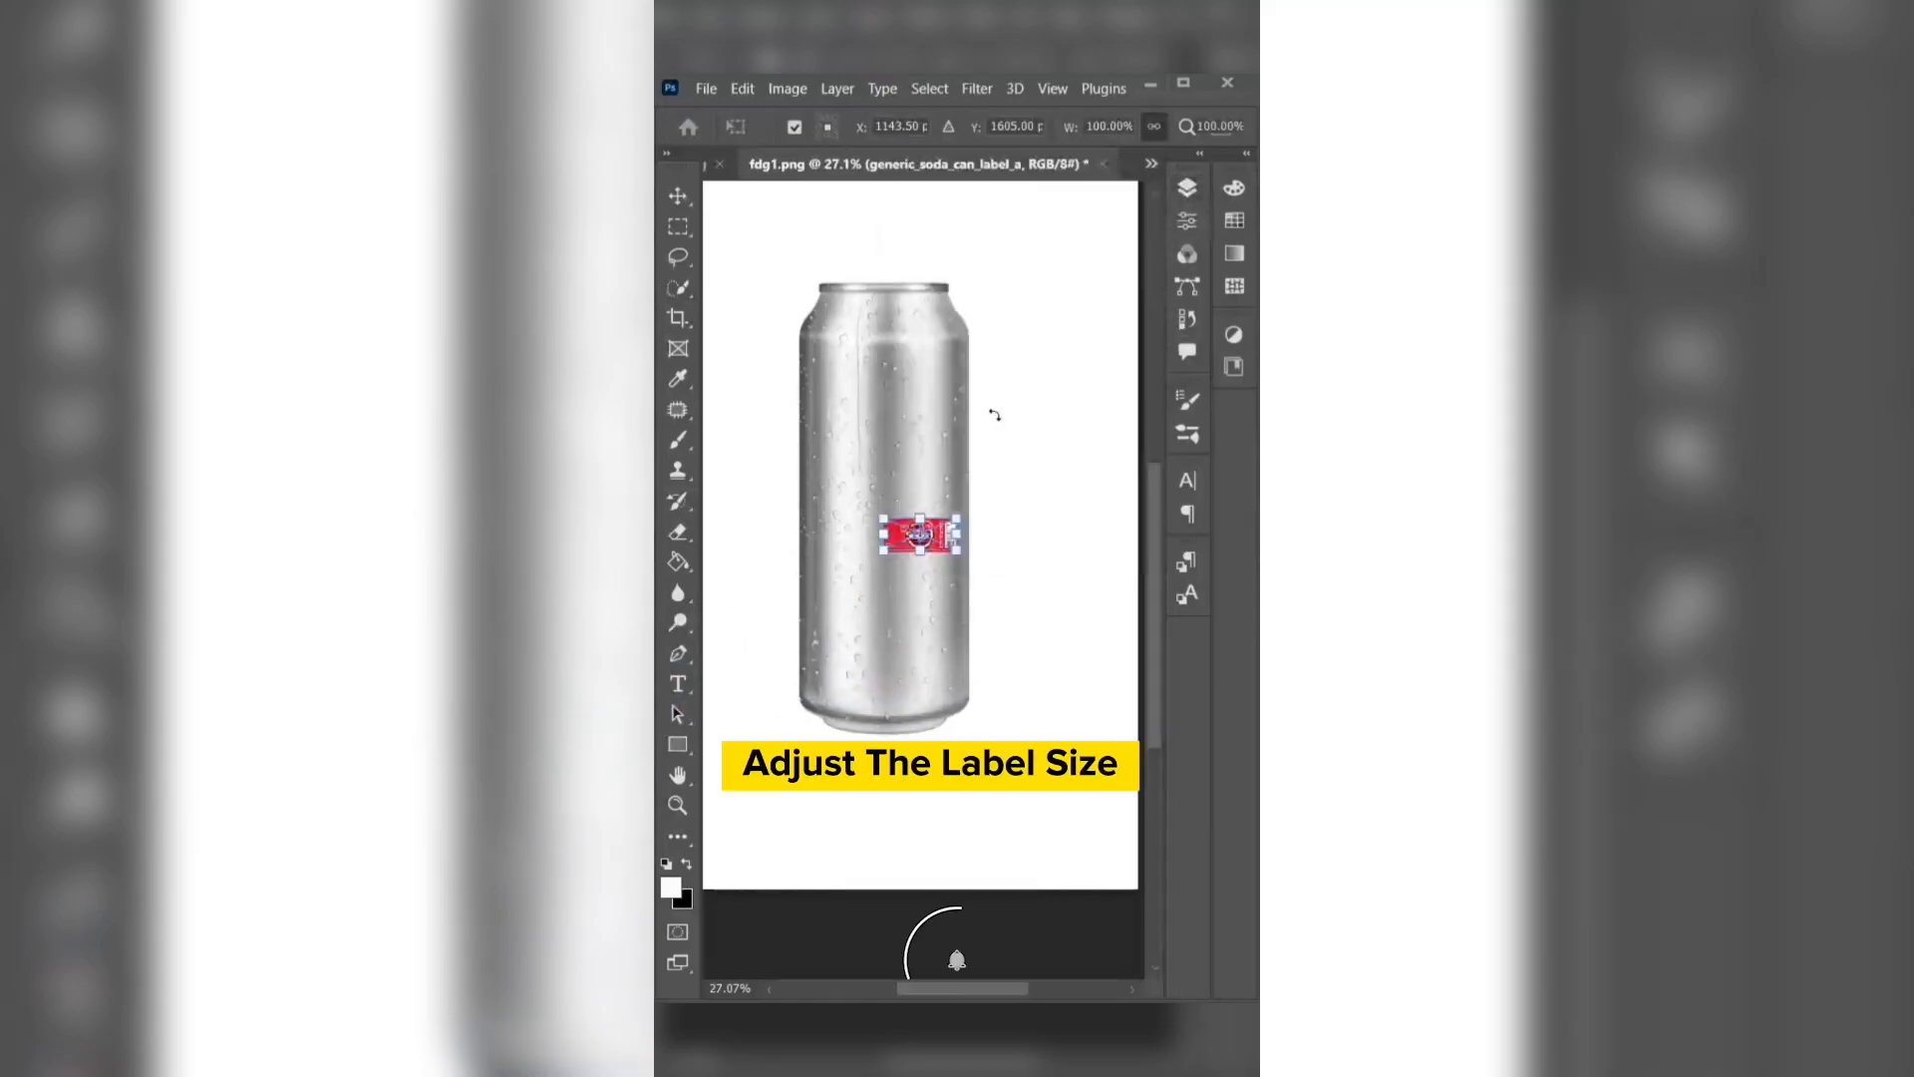
Step: Enlarge and reposition the red soda label so it covers the can, and apply the transform
left_click_drag(876, 559, 771, 665)
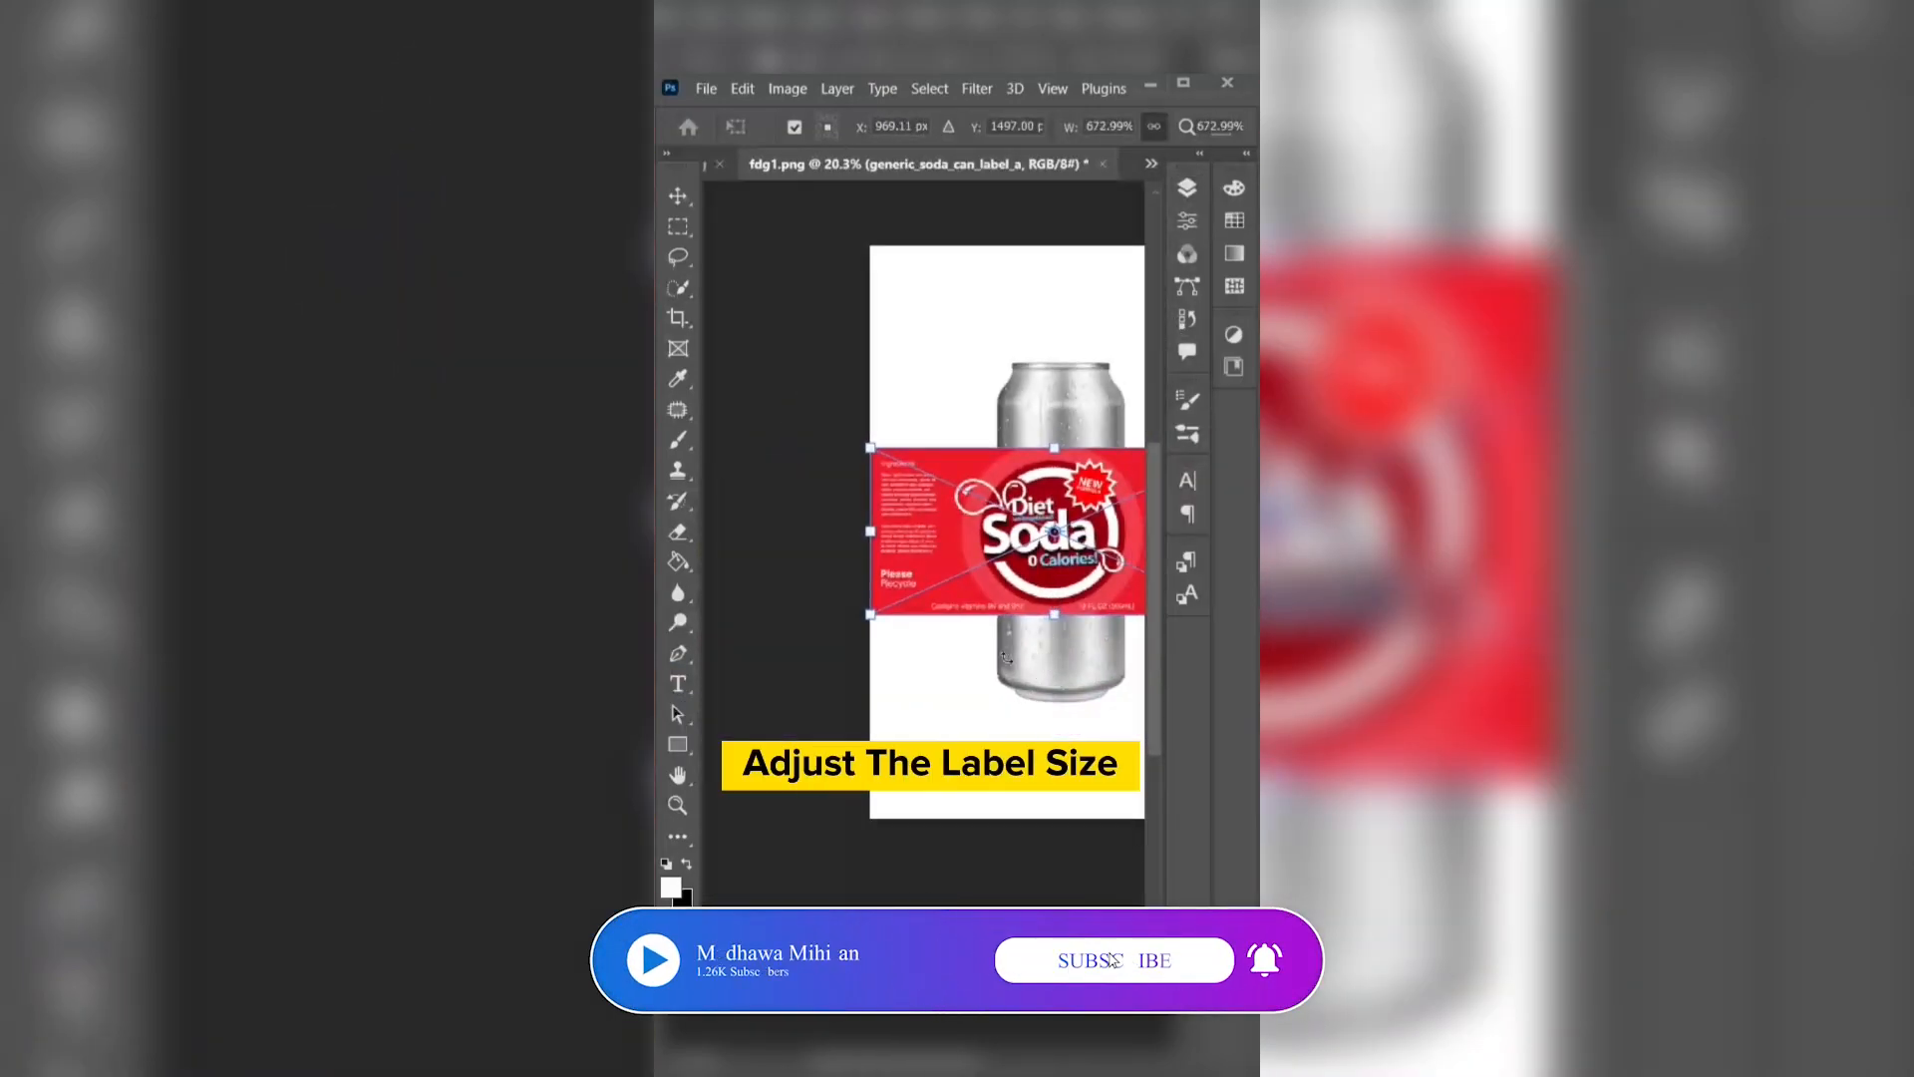
left_click_drag(995, 510, 1017, 479)
left_click_drag(893, 581, 753, 643)
left_click_drag(1008, 643, 1008, 737)
left_click_drag(1032, 654, 1098, 603)
key("Return")
key("w")
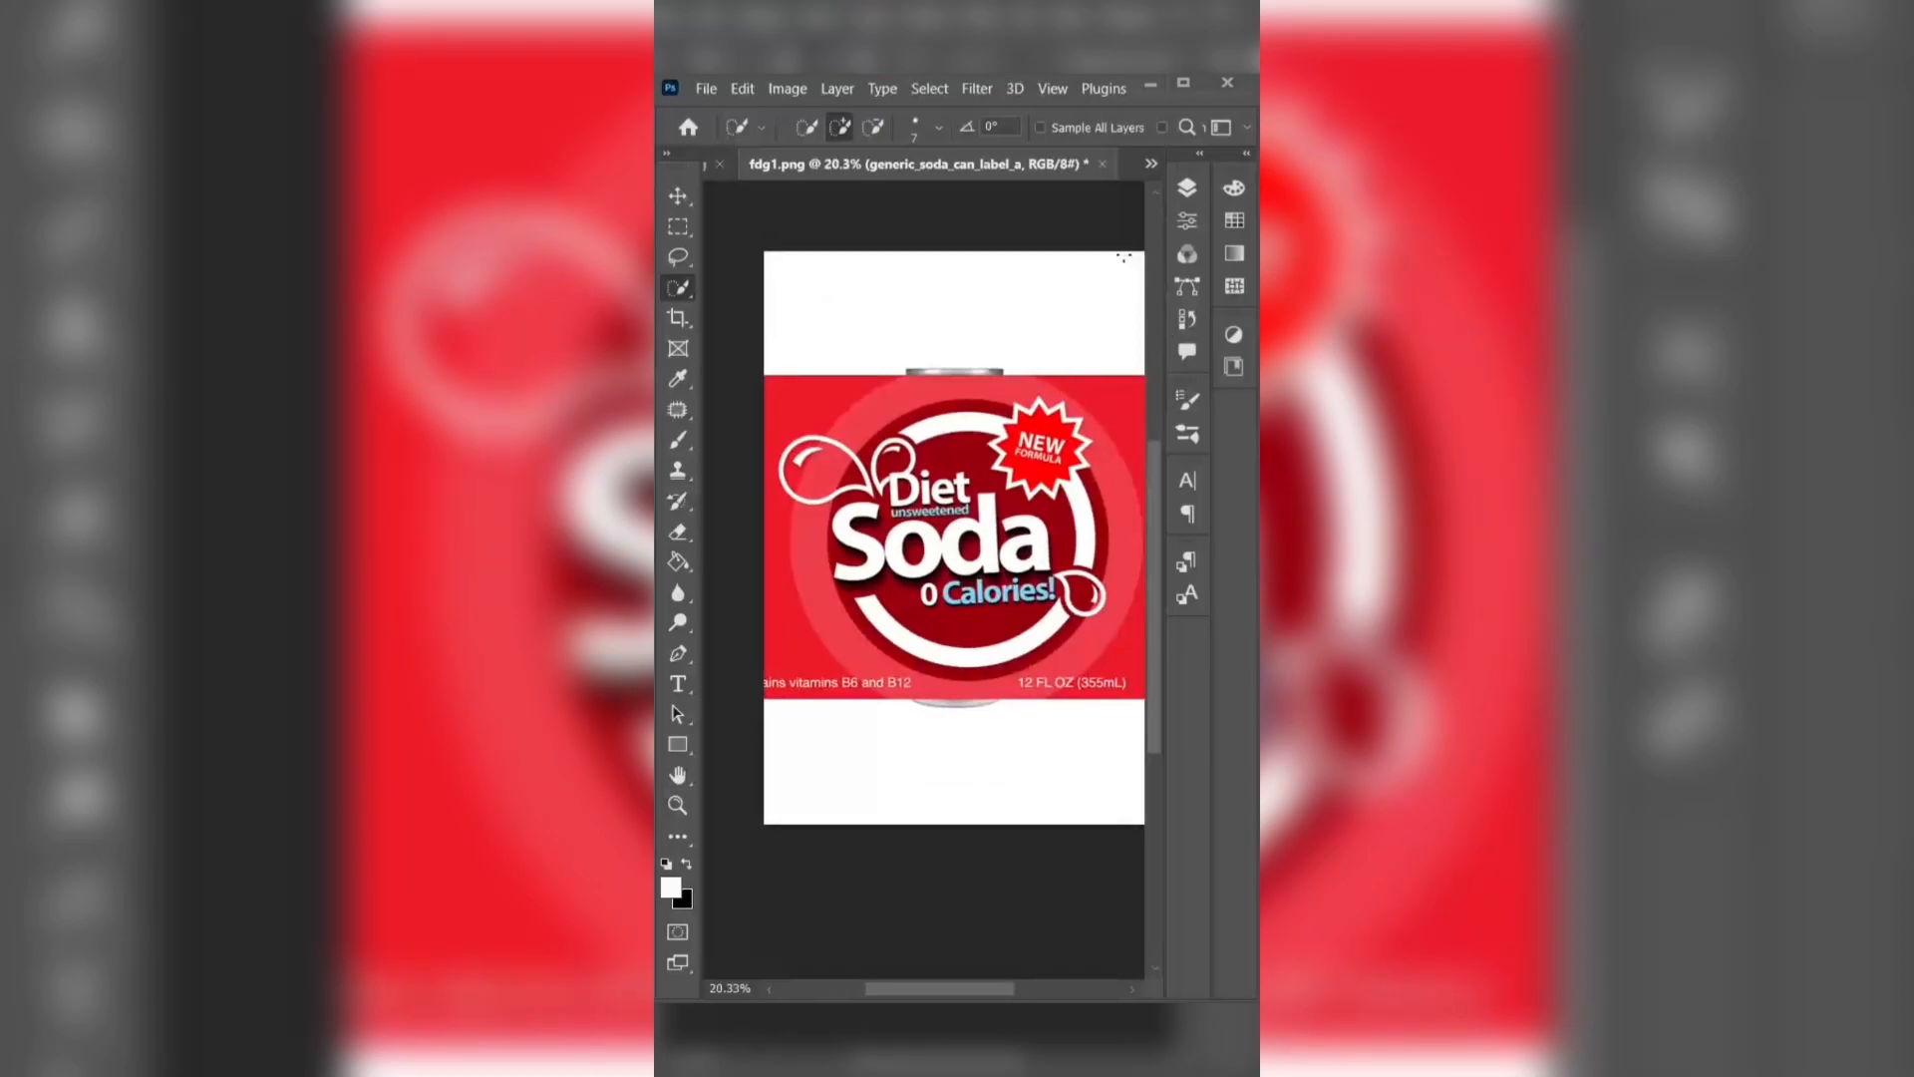
Step: Duplicate the cut-out can layer, Layer 2, and place the copy above the soda label layer
left_click(1186, 188)
left_click_drag(1008, 377, 1095, 544)
left_click_drag(1013, 381, 1008, 306)
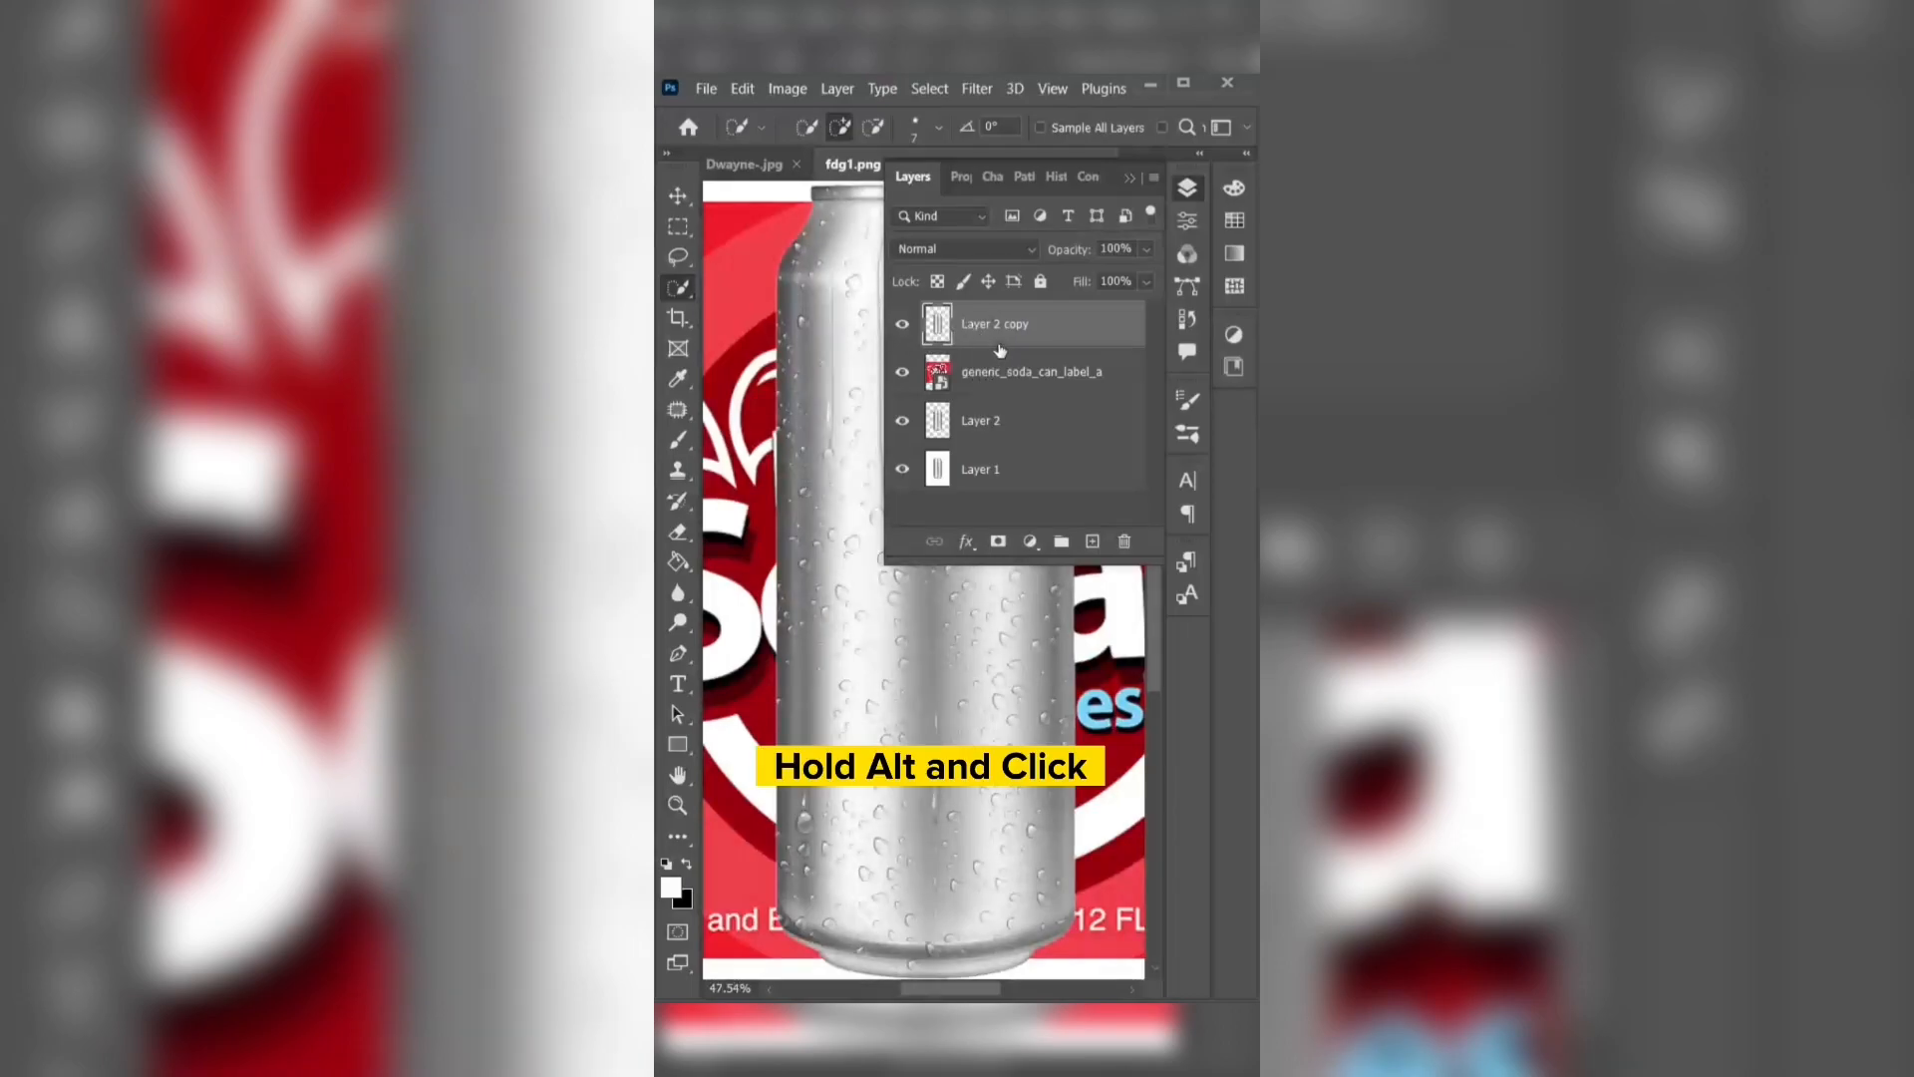
Step: Clip Layer 2 copy to the soda label layer and set its blending mode to Linear Burn
left_click(993, 345, "alt")
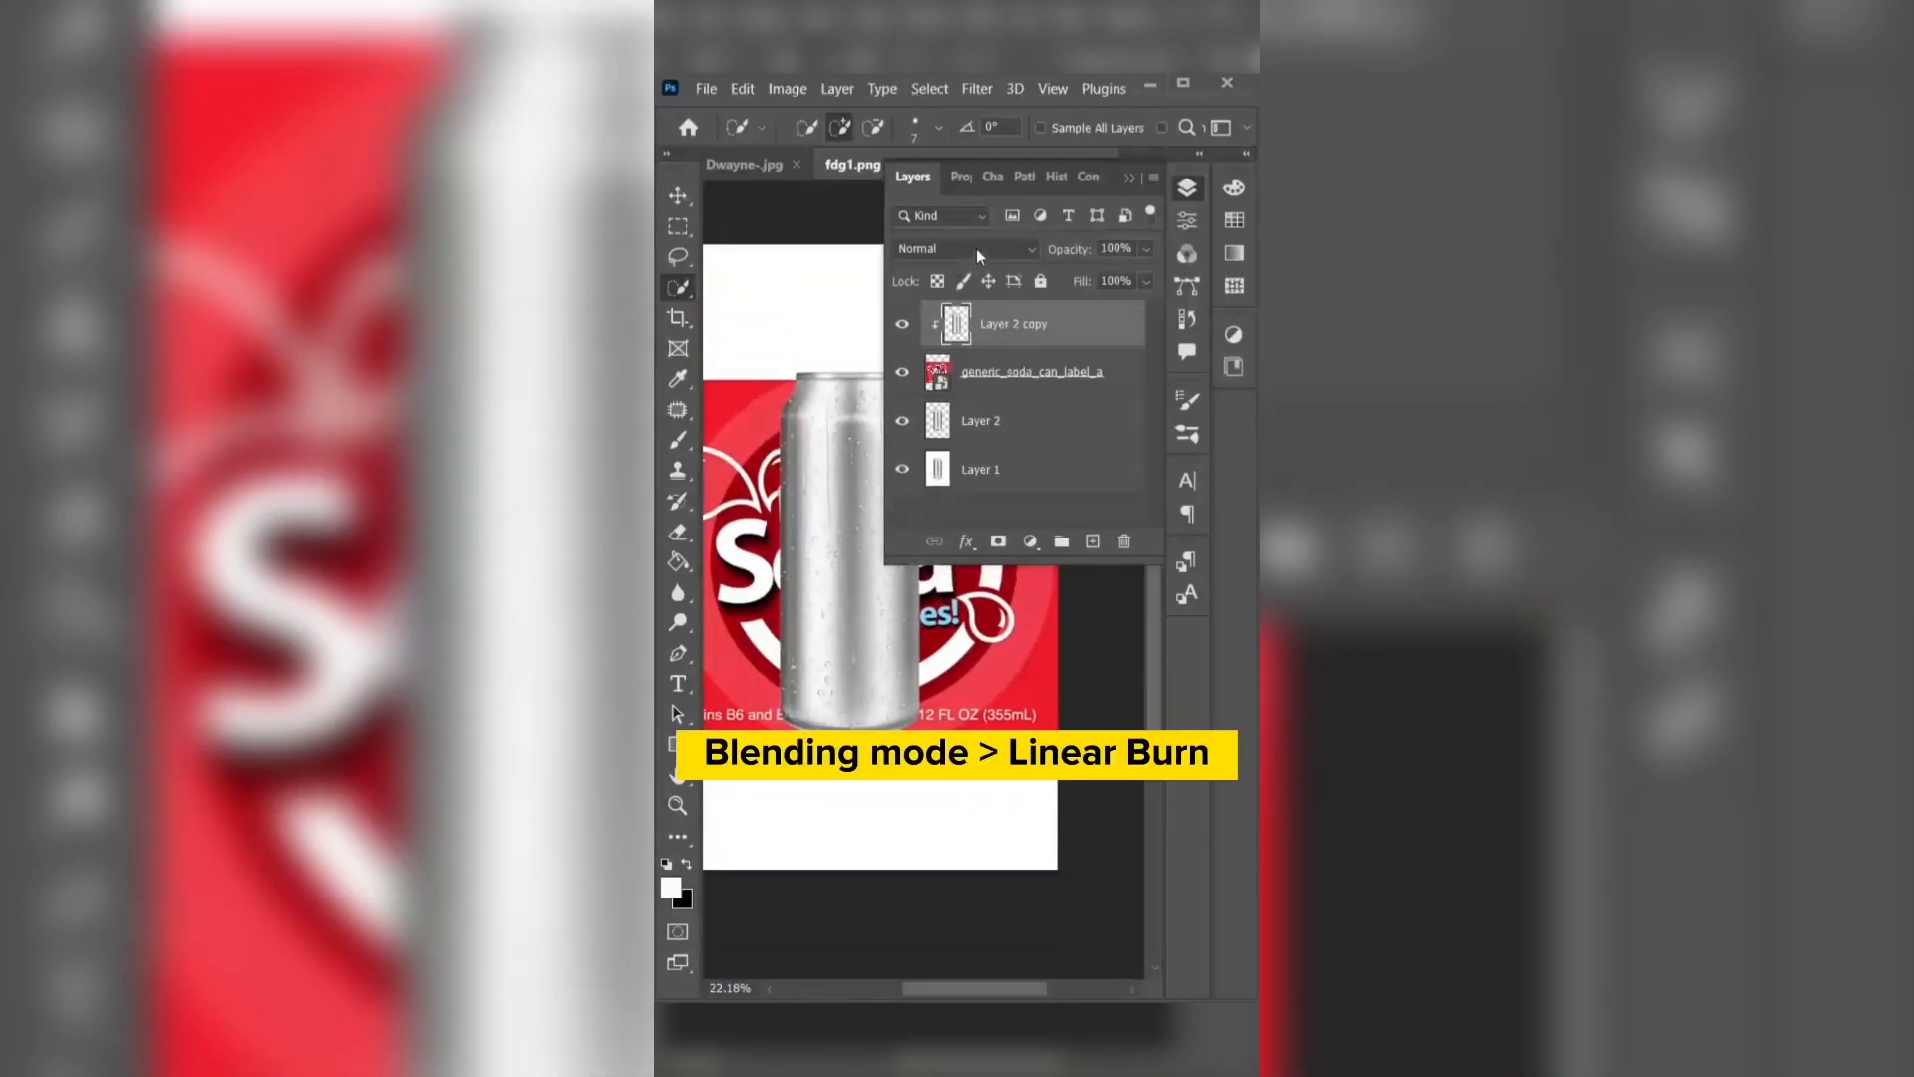
left_click(962, 248)
left_click(952, 385)
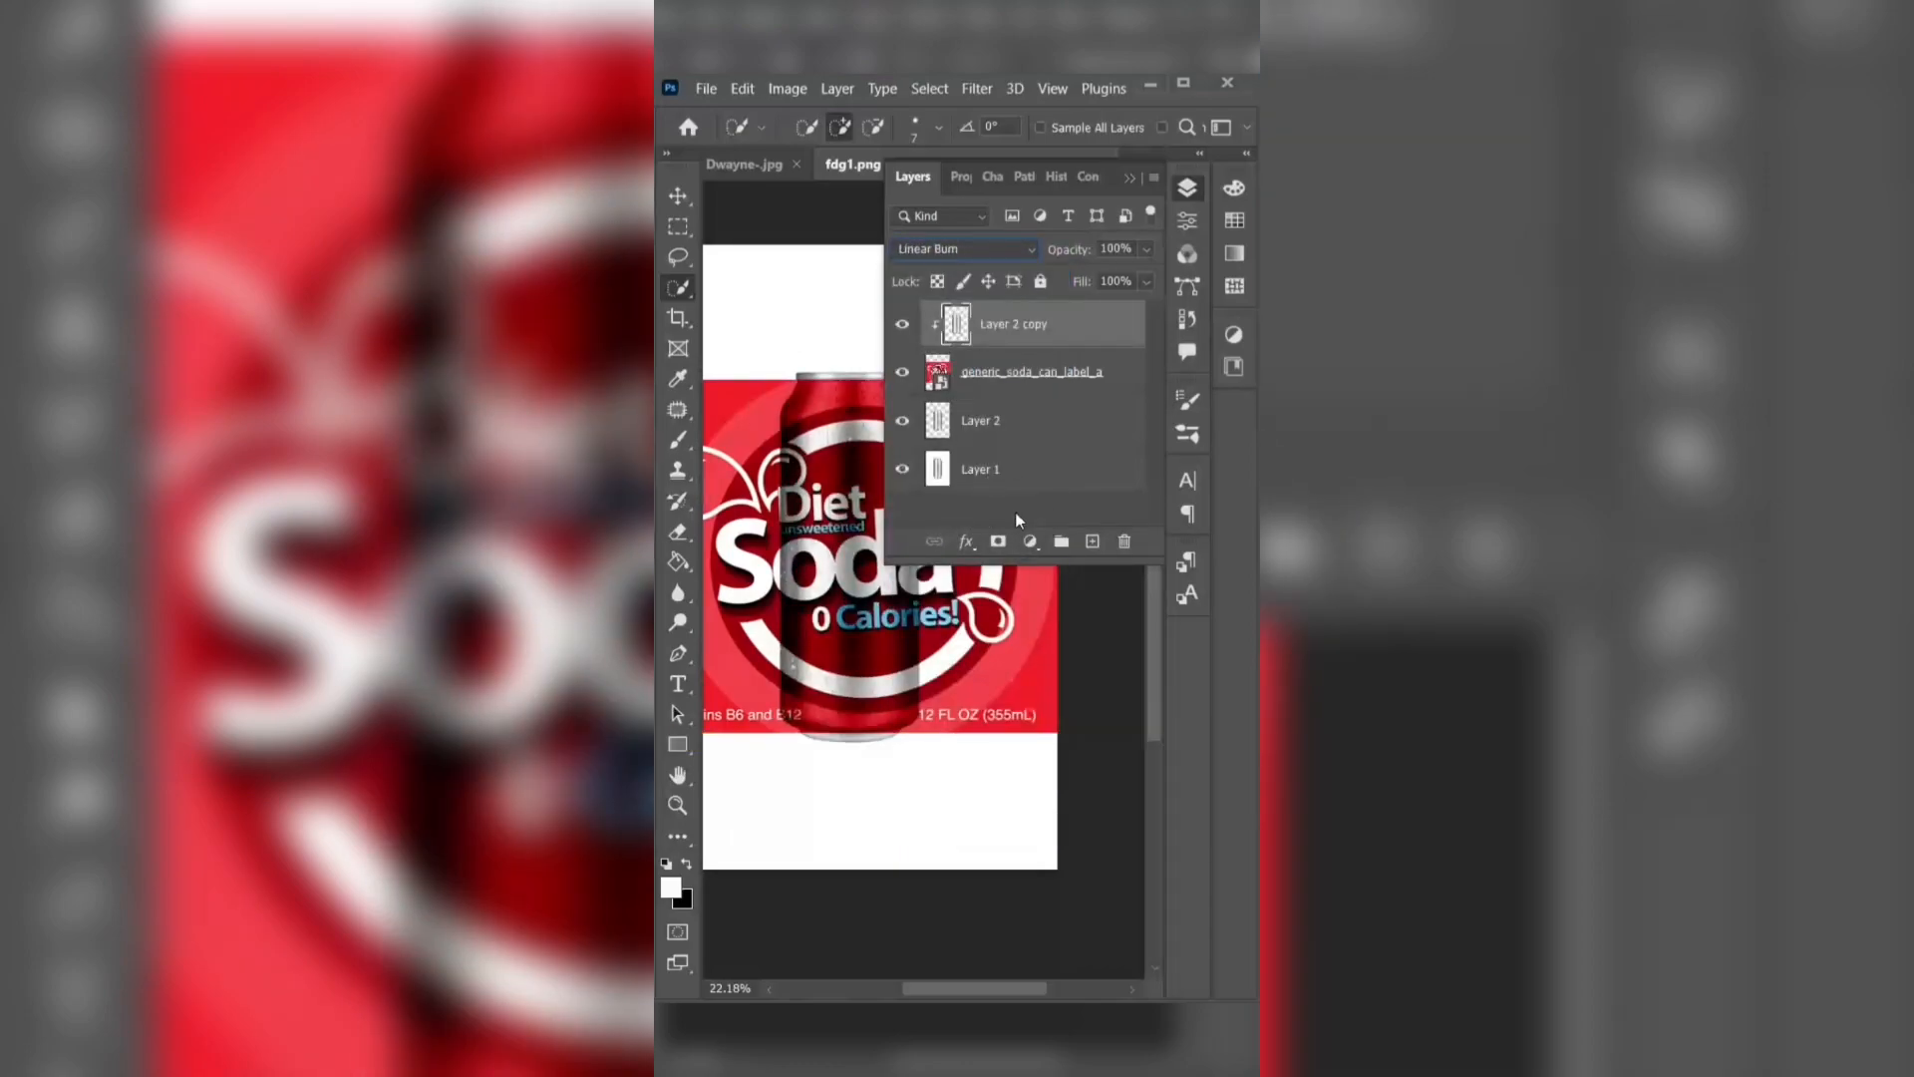
Step: Clip the soda label layer to Layer 2 and slightly reduce the label's opacity
left_click(1014, 409, "alt")
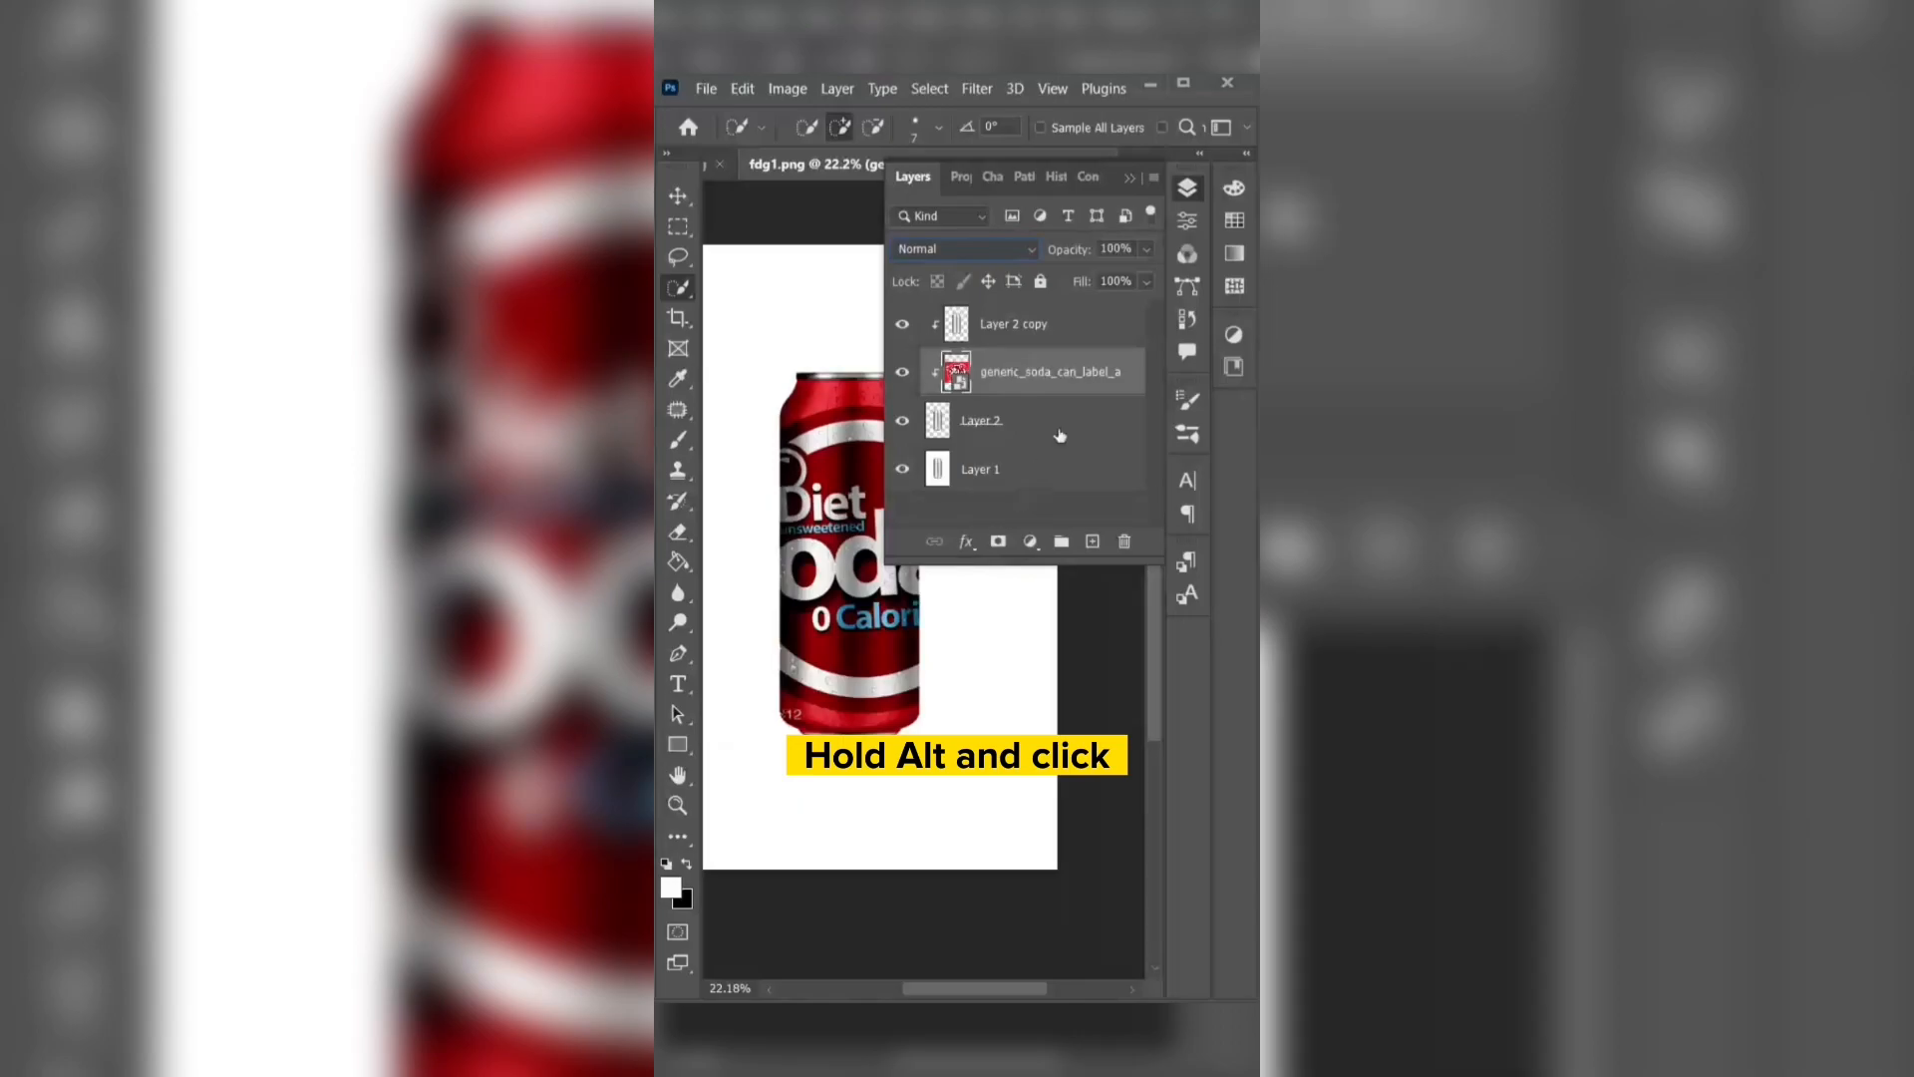
left_click(1147, 248)
left_click_drag(1126, 278, 1108, 286)
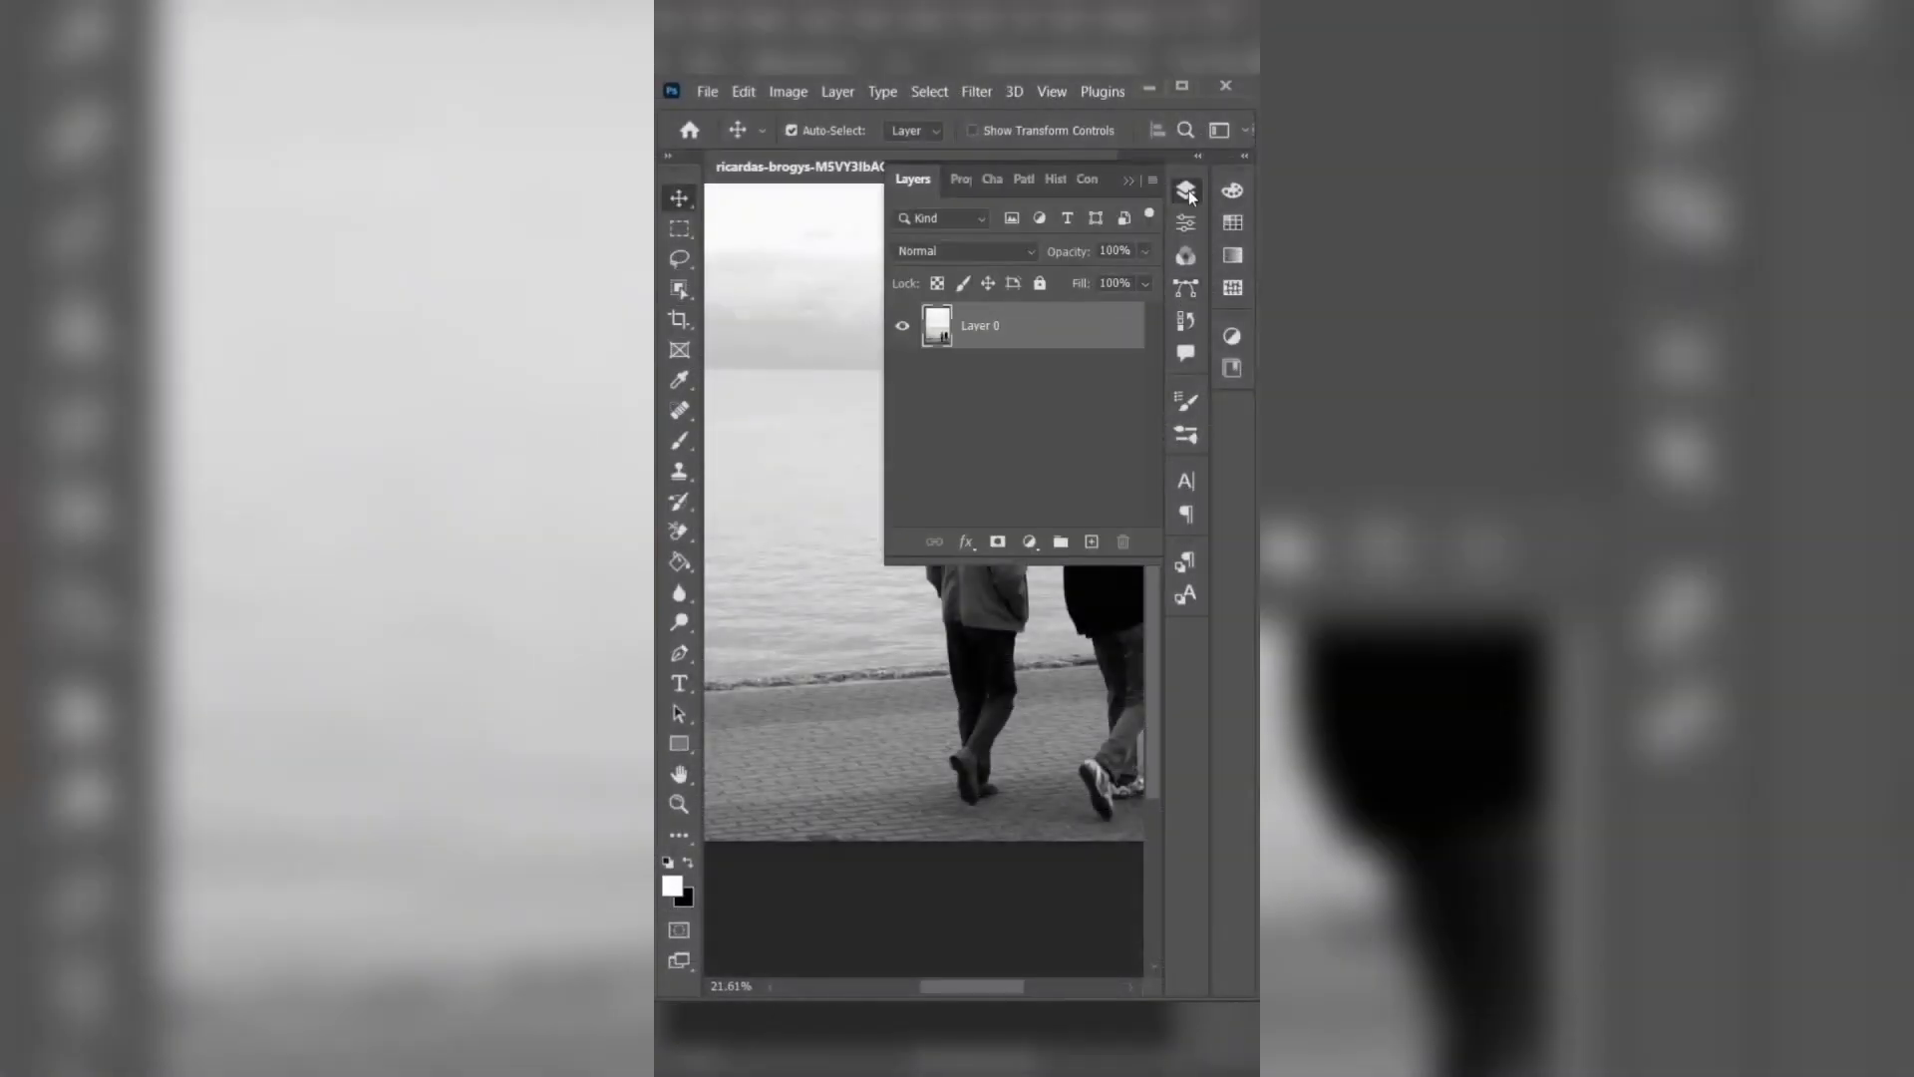
Step: Select the man in the grey jacket with the Object Selection tool
left_click(1189, 190)
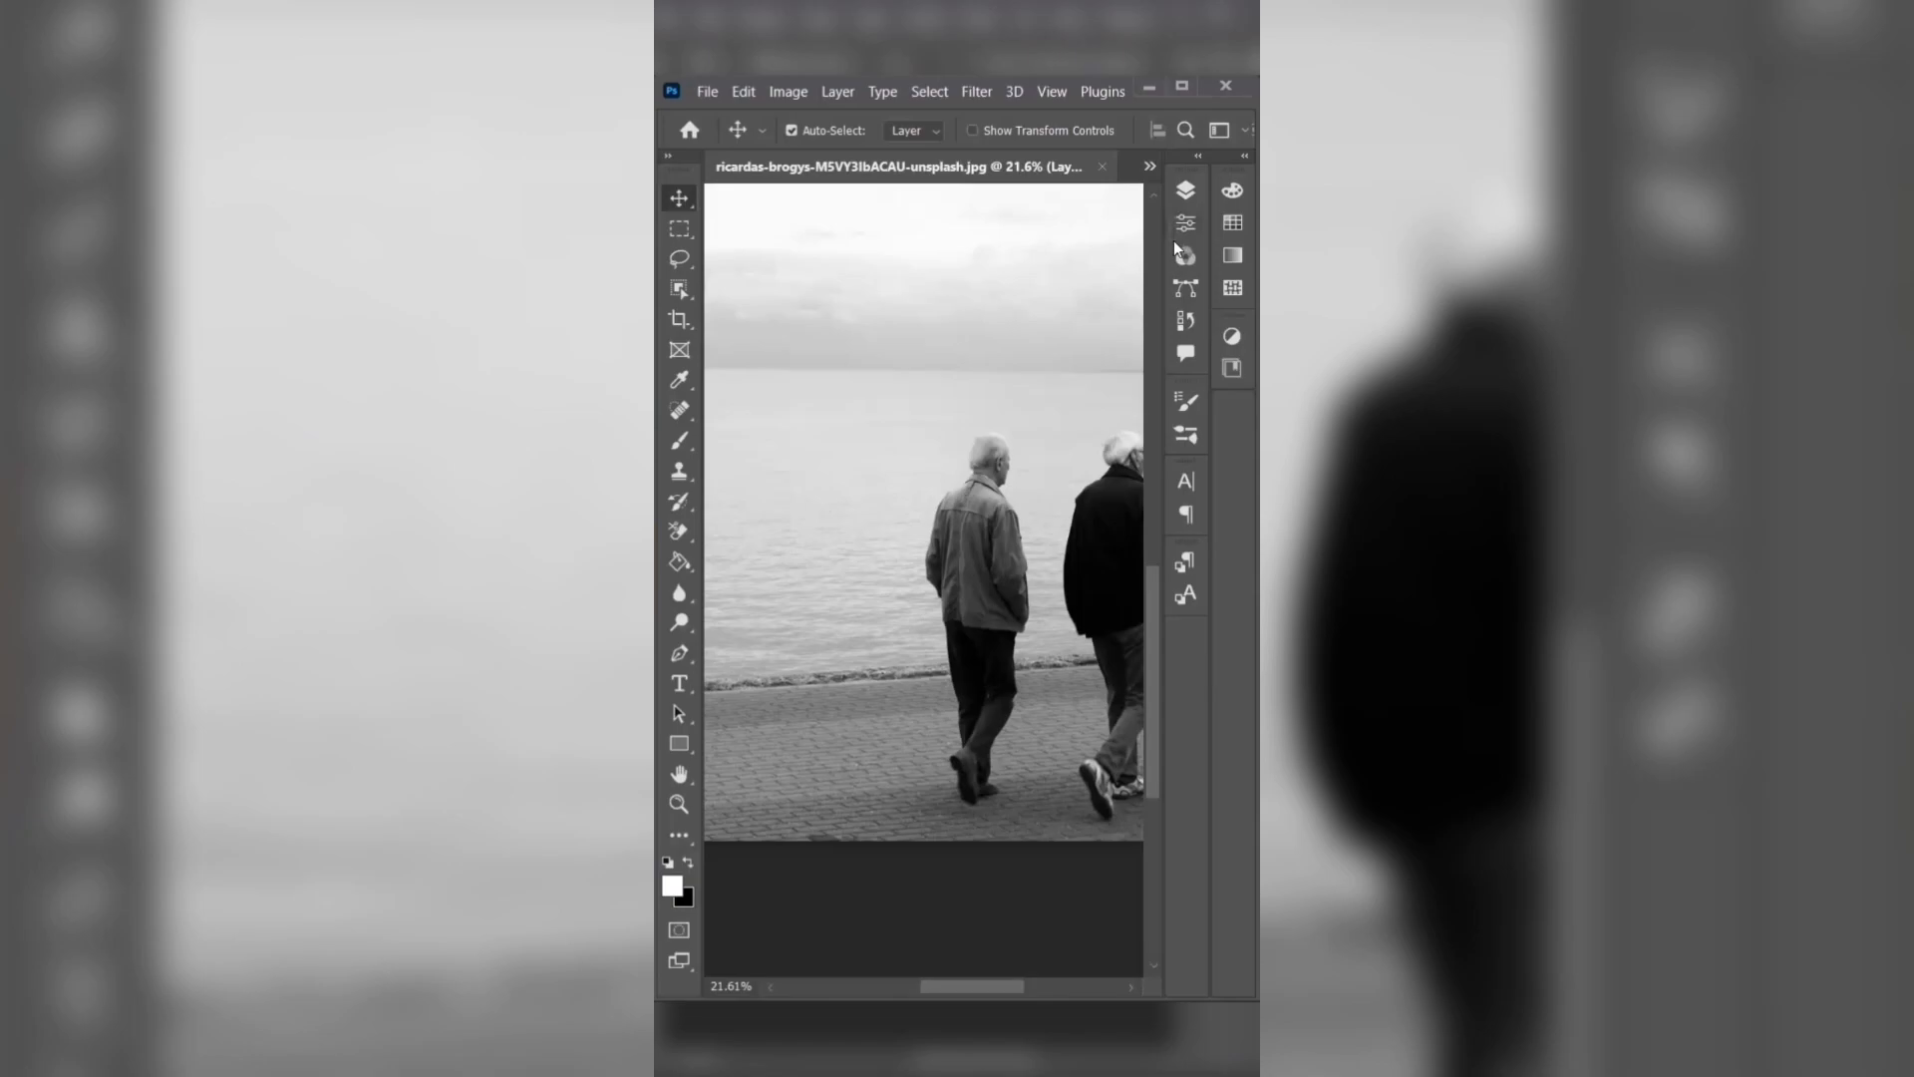
left_click(681, 288)
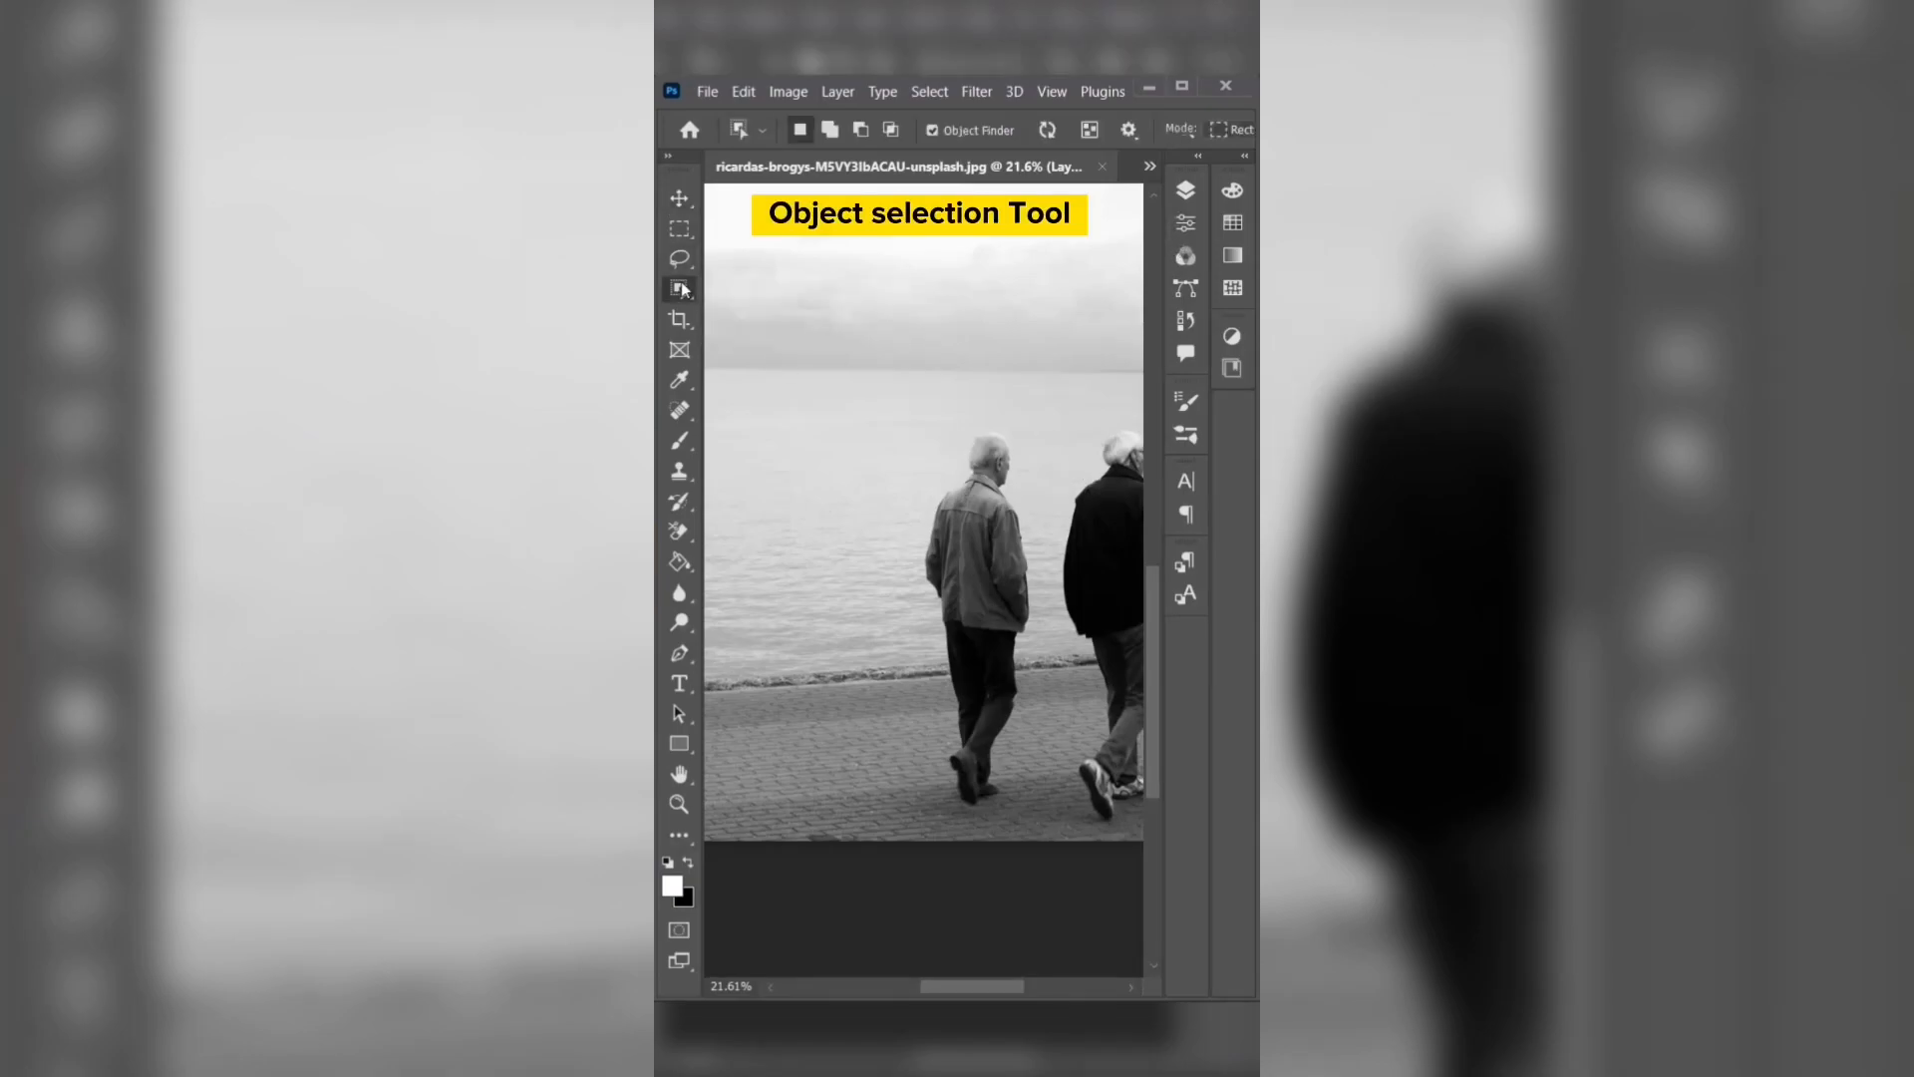
left_click_drag(989, 445, 959, 790)
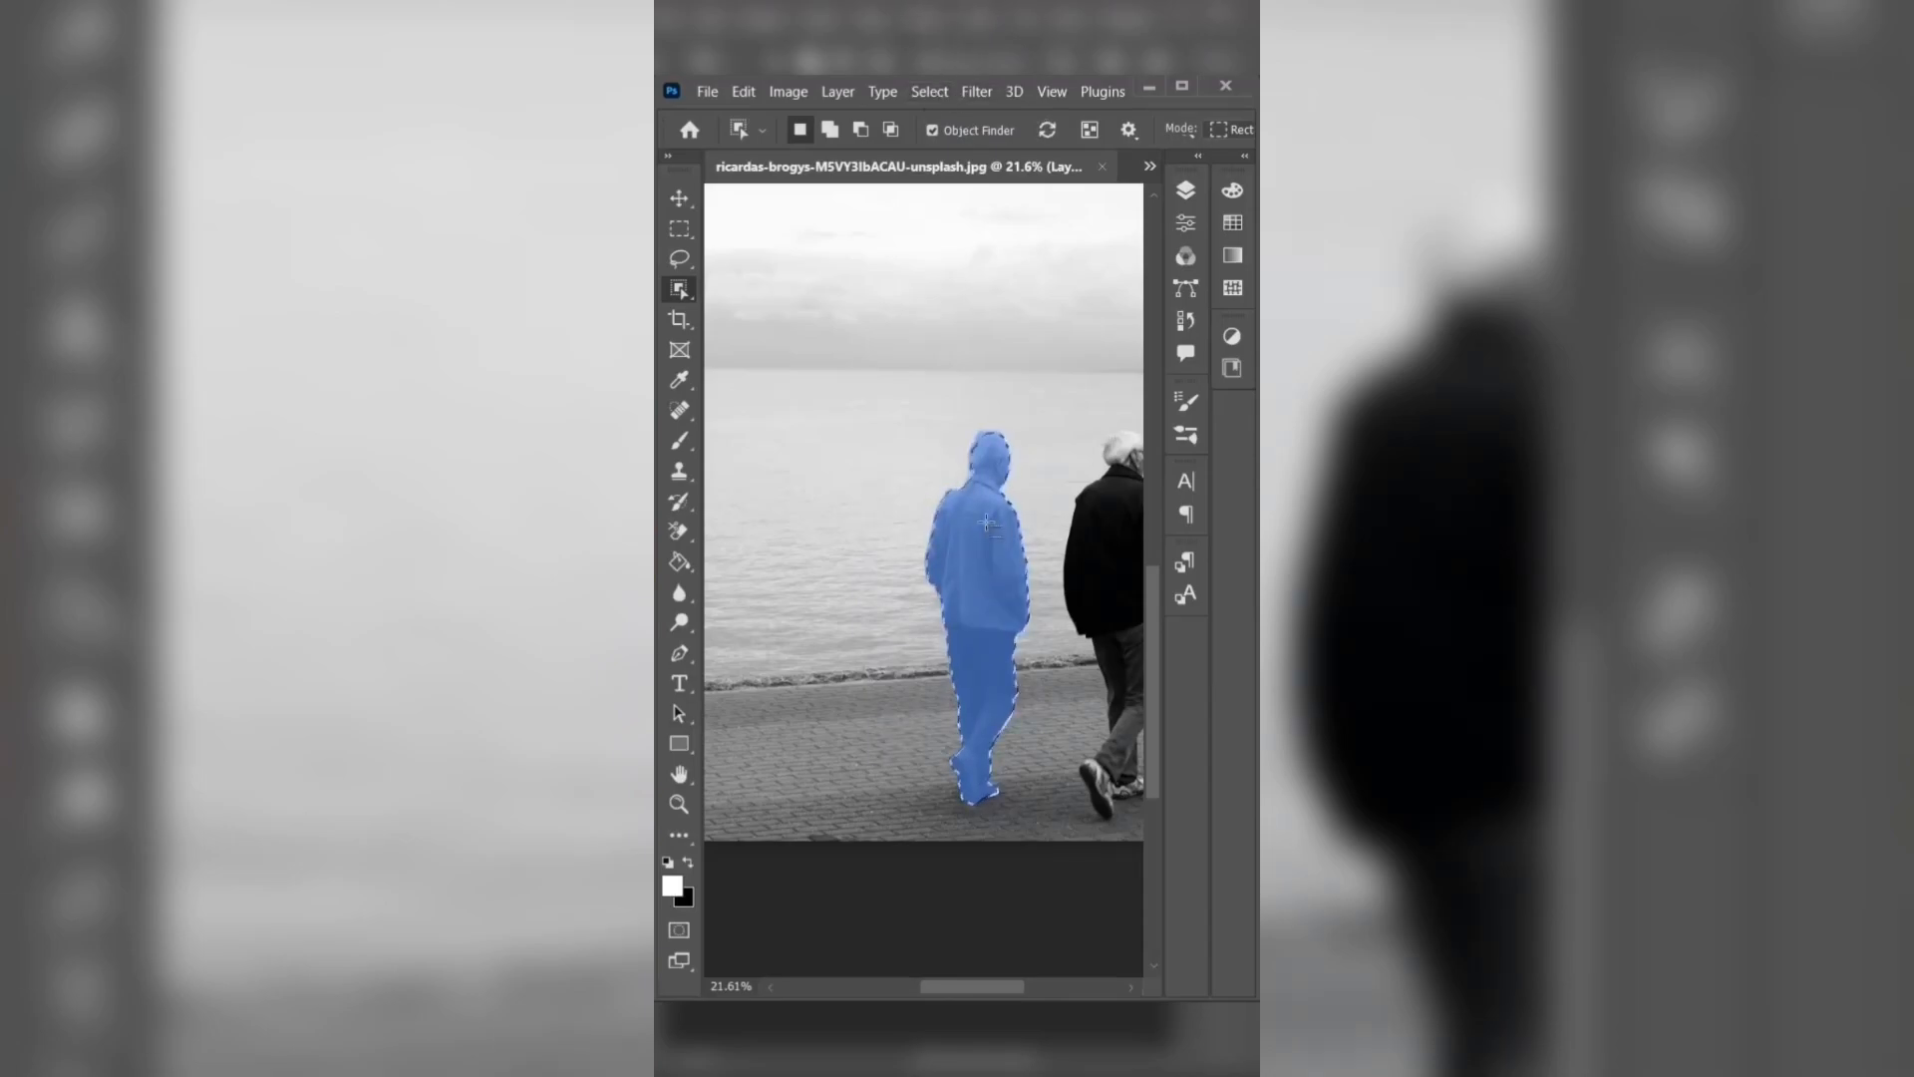
Step: Expand the selection around the man by 3 pixels
left_click(977, 91)
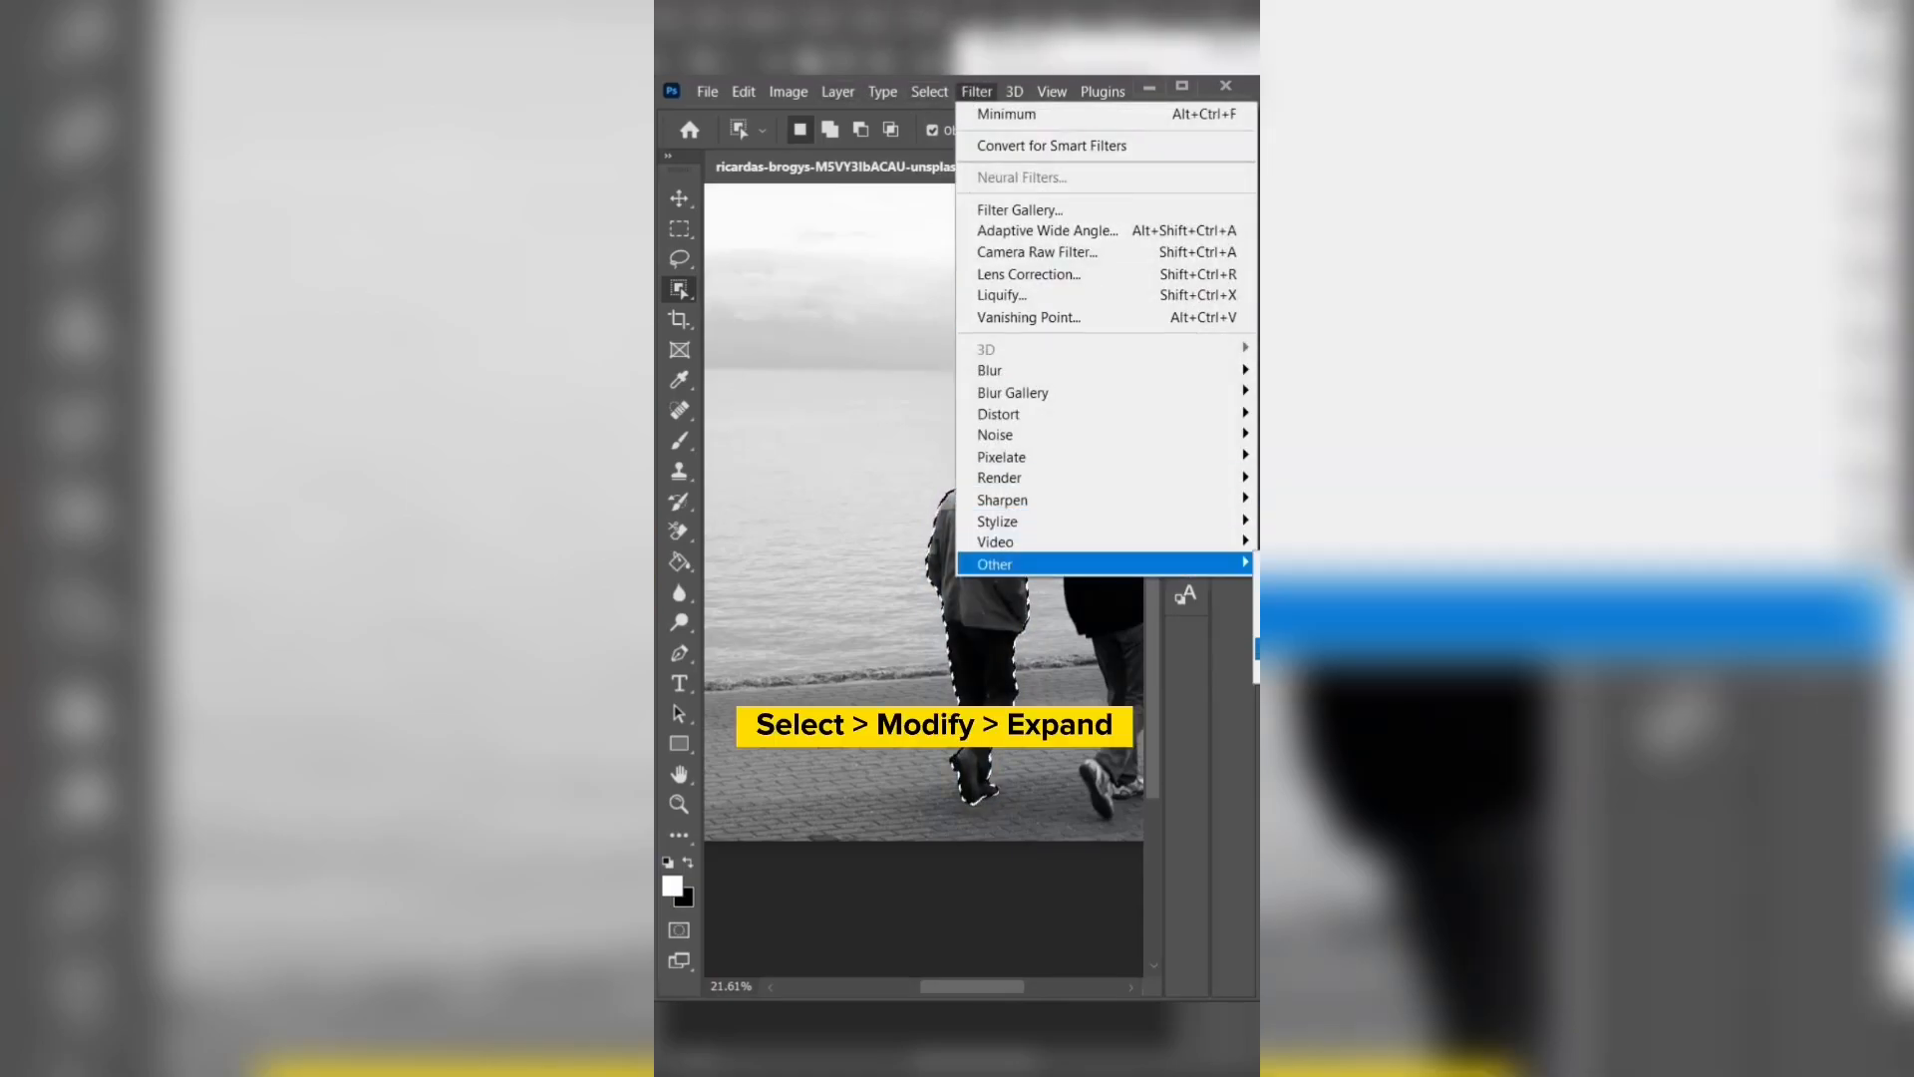
left_click(930, 91)
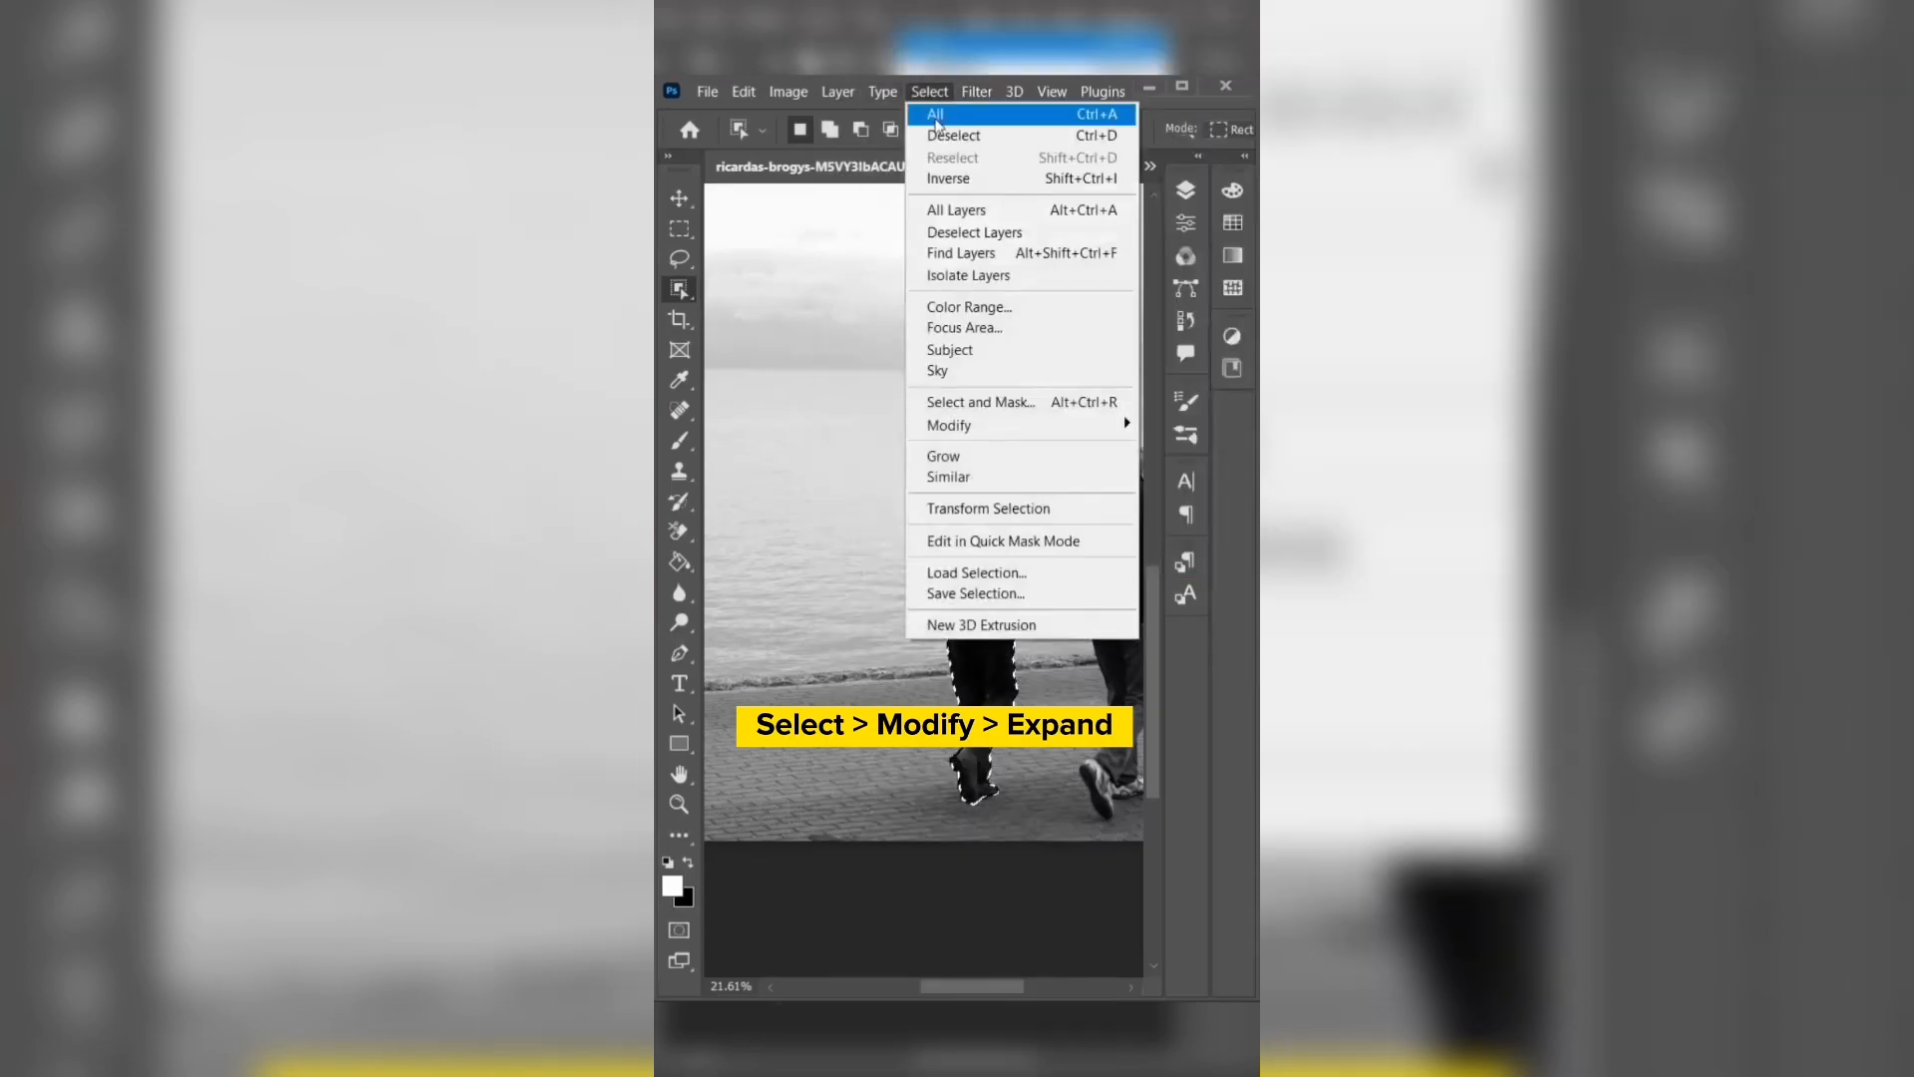
mouse_move(1024, 429)
left_click(1185, 465)
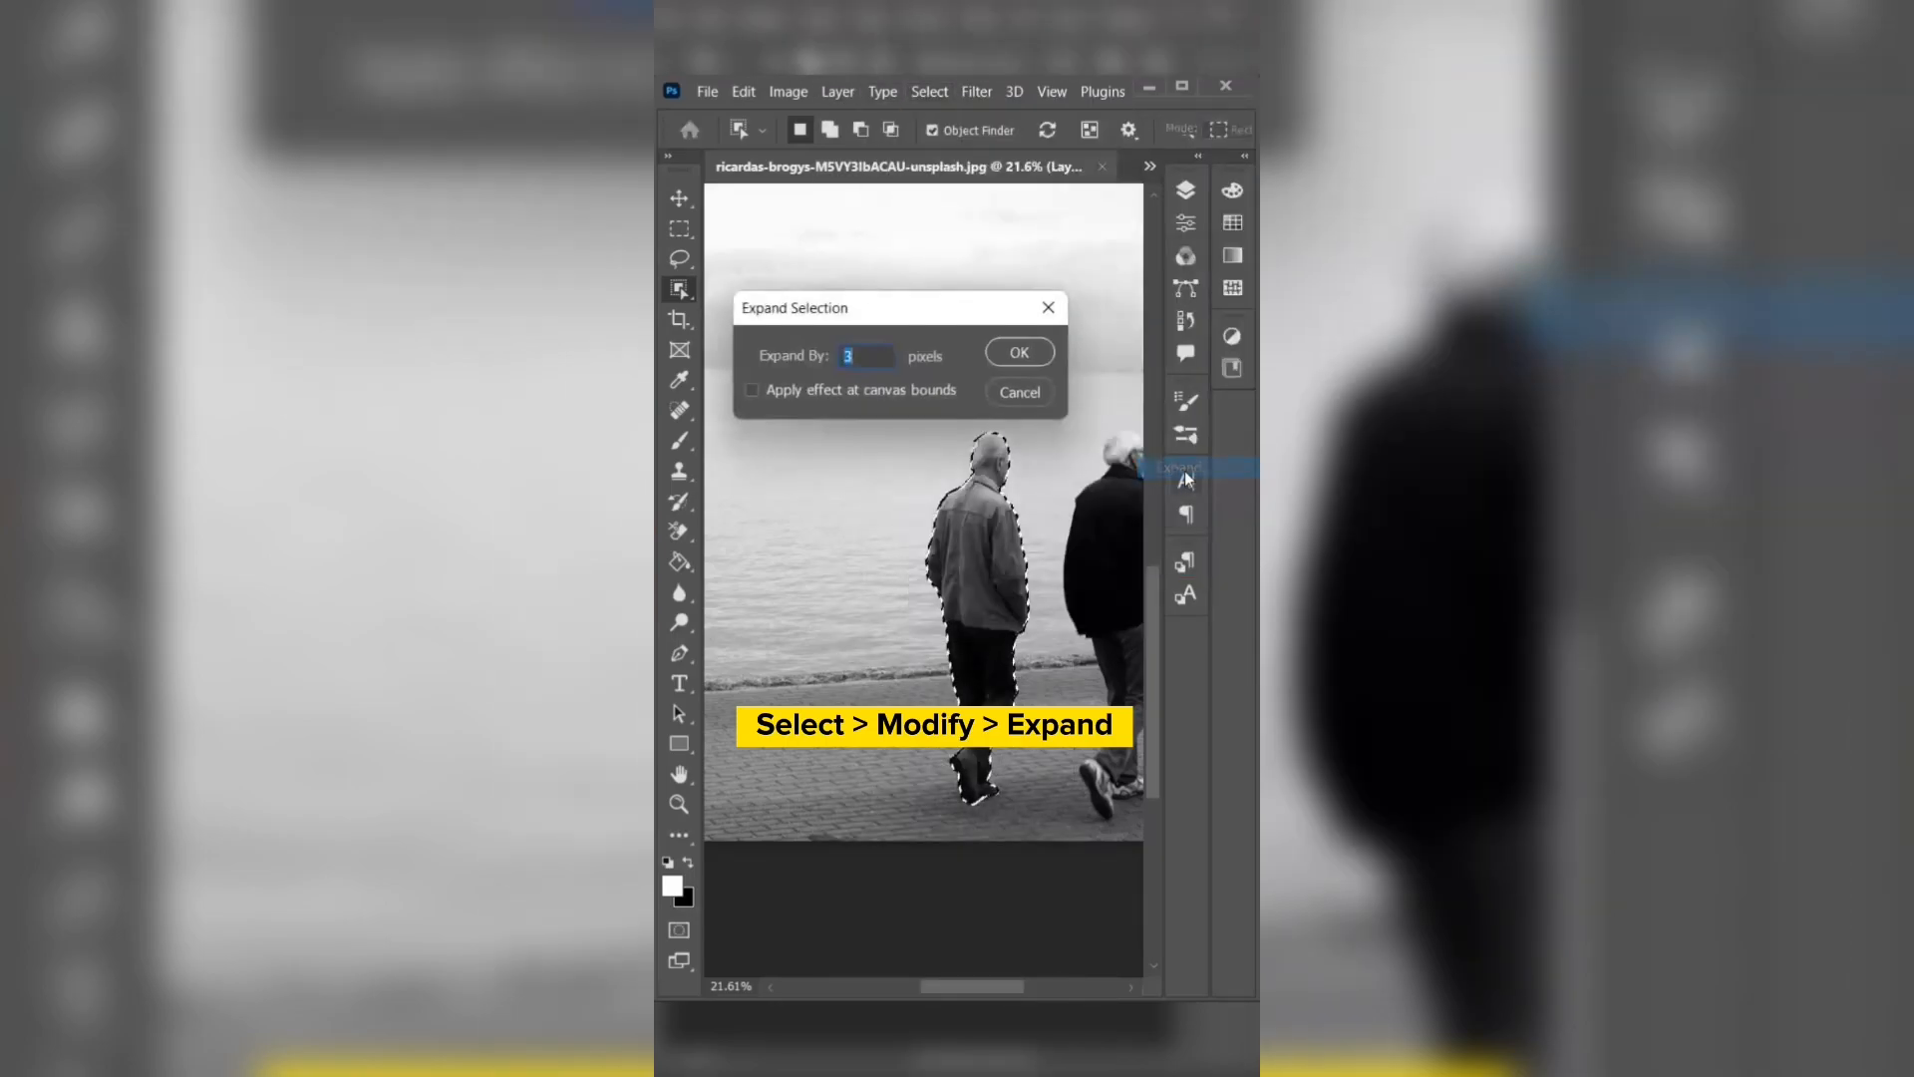
left_click(1021, 350)
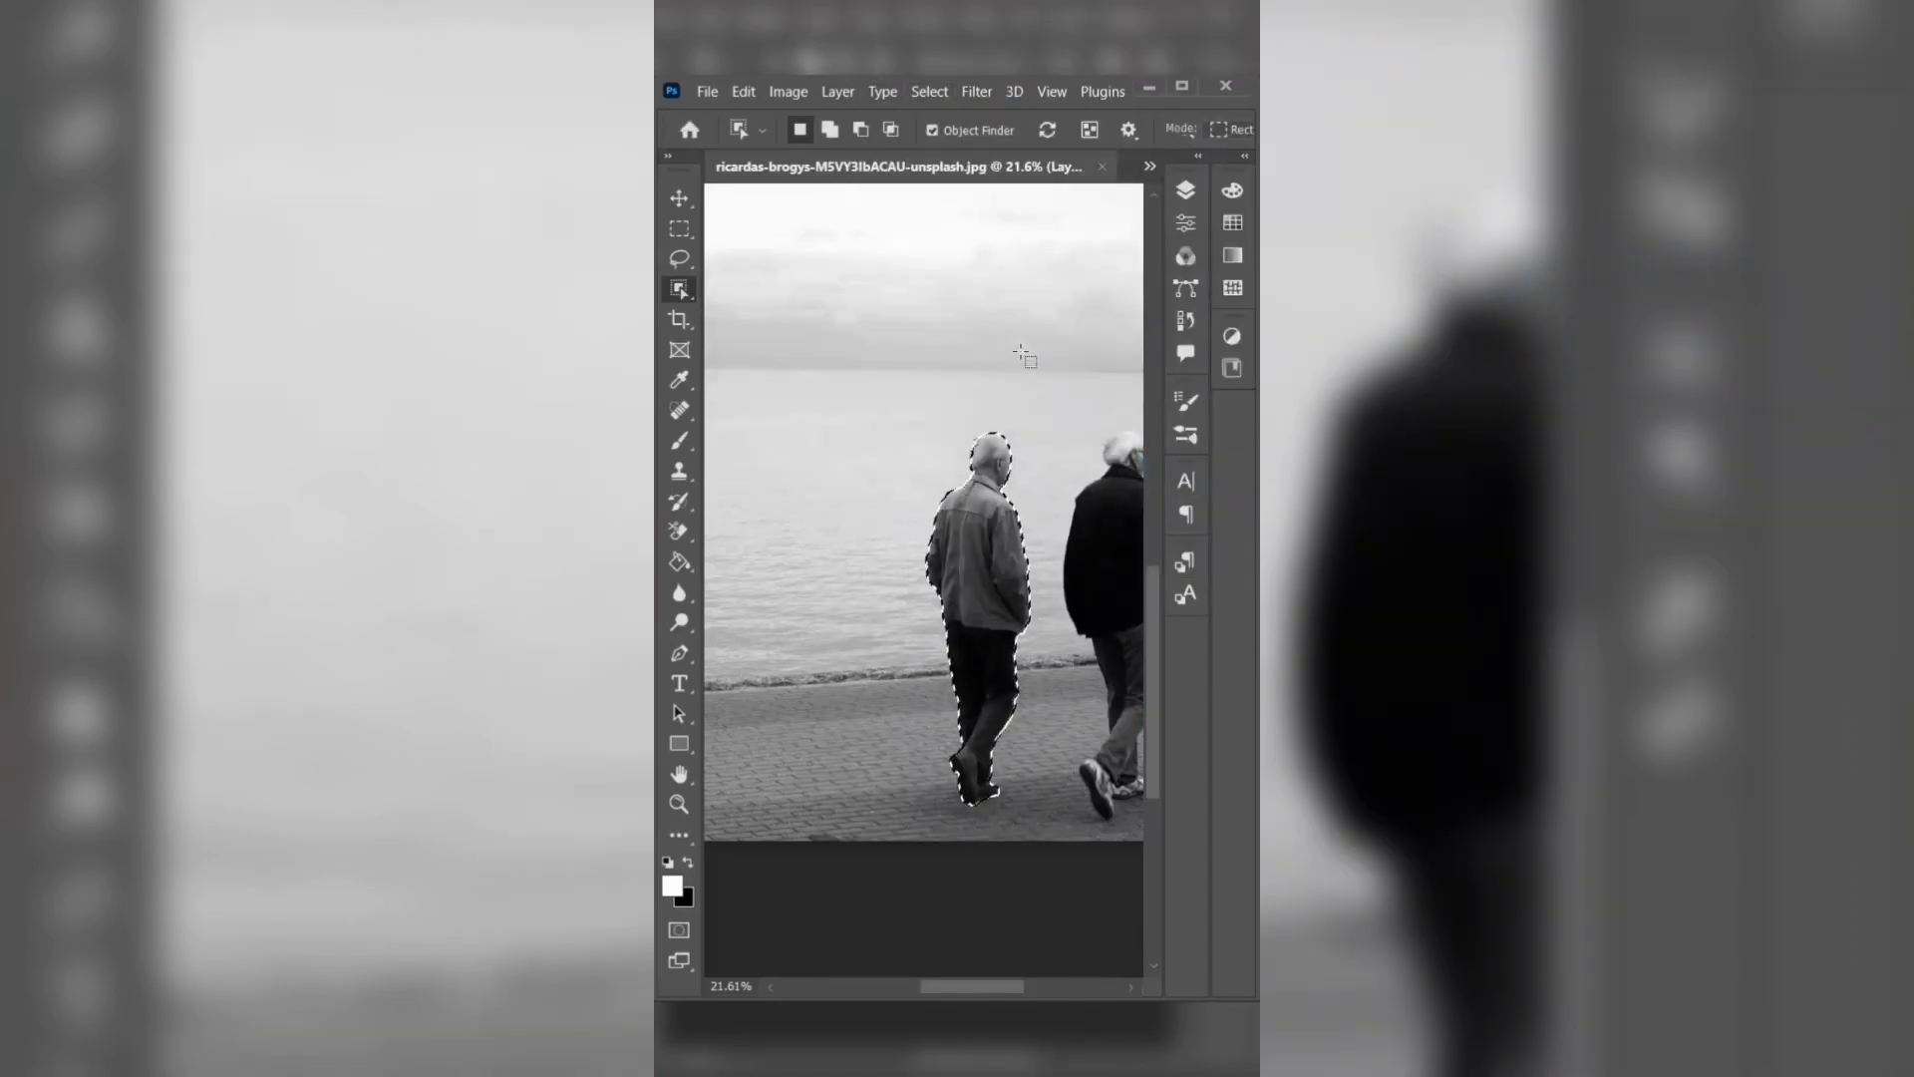
Step: Fill the selected man with Content-Aware at Normal mode and 100% opacity and clear the selection
left_click(744, 92)
left_click(863, 413)
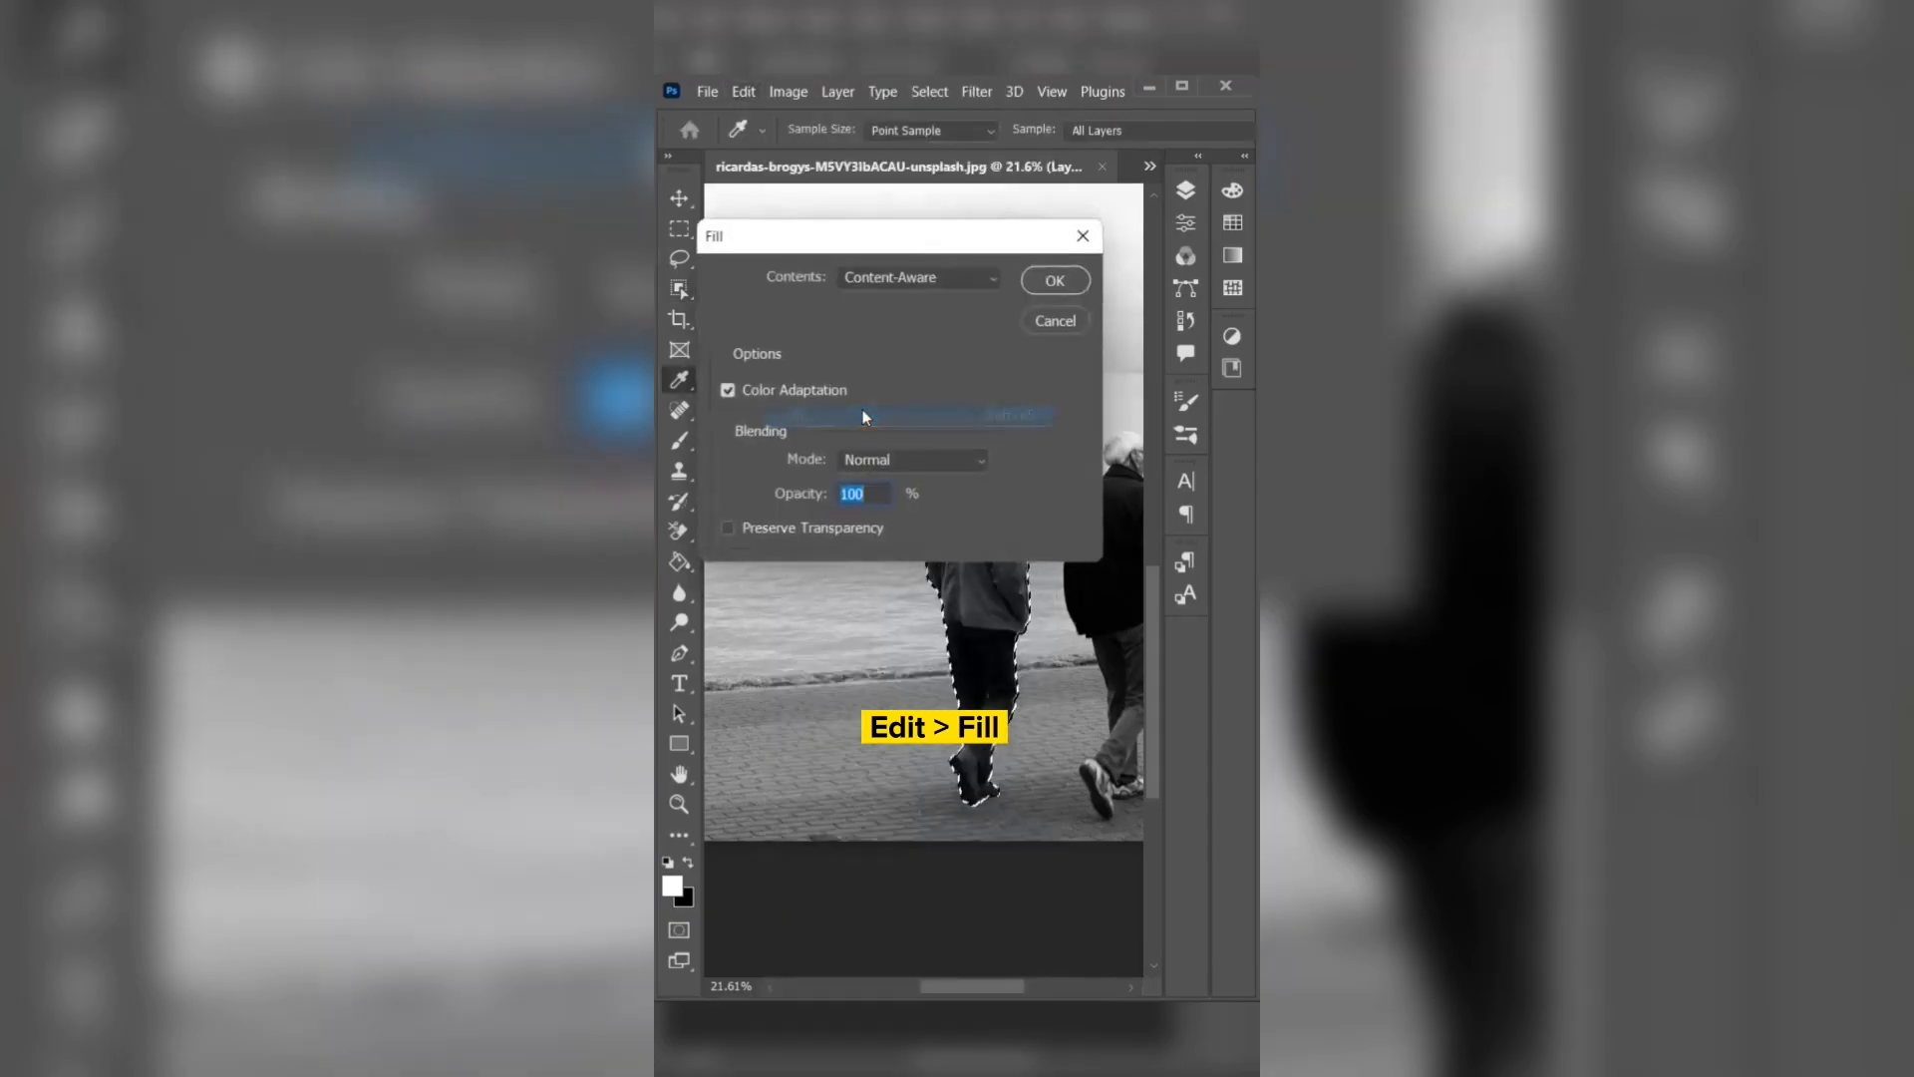
left_click(1047, 286)
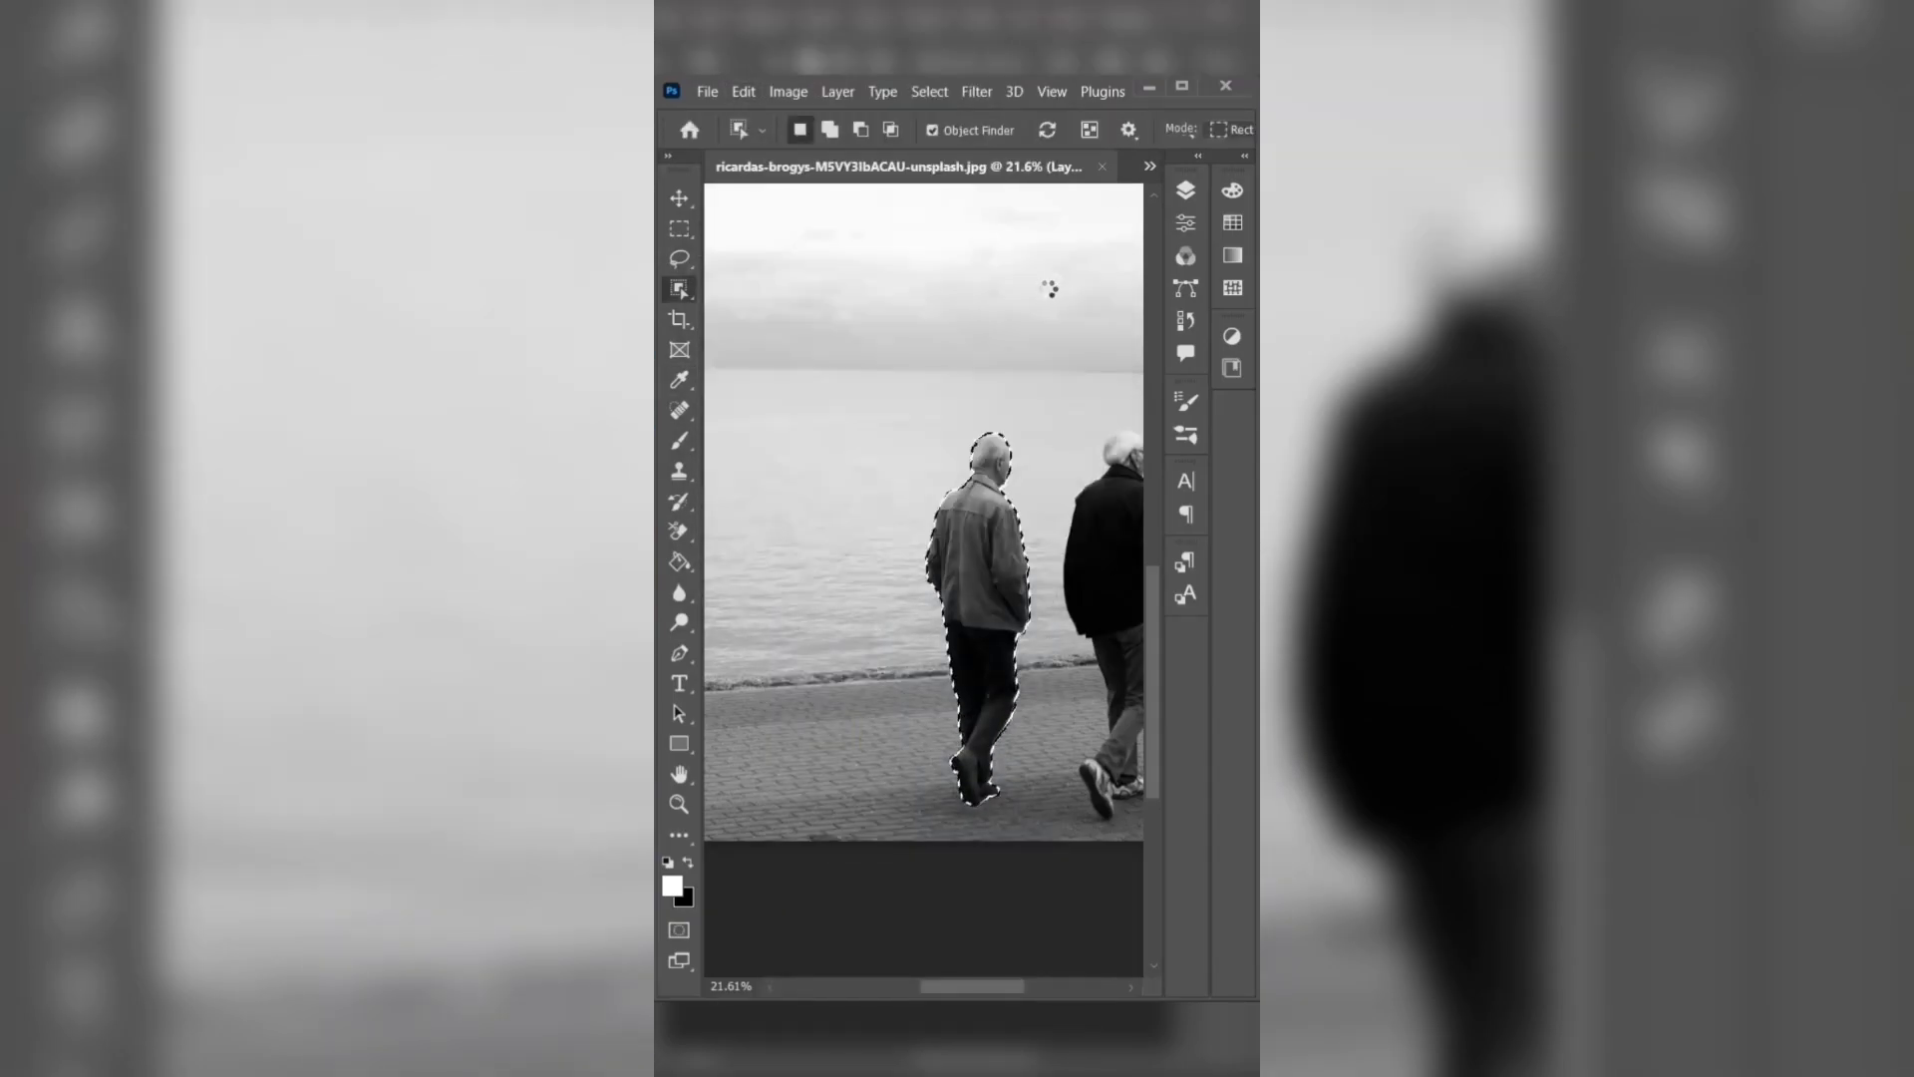
key("ctrl+d")
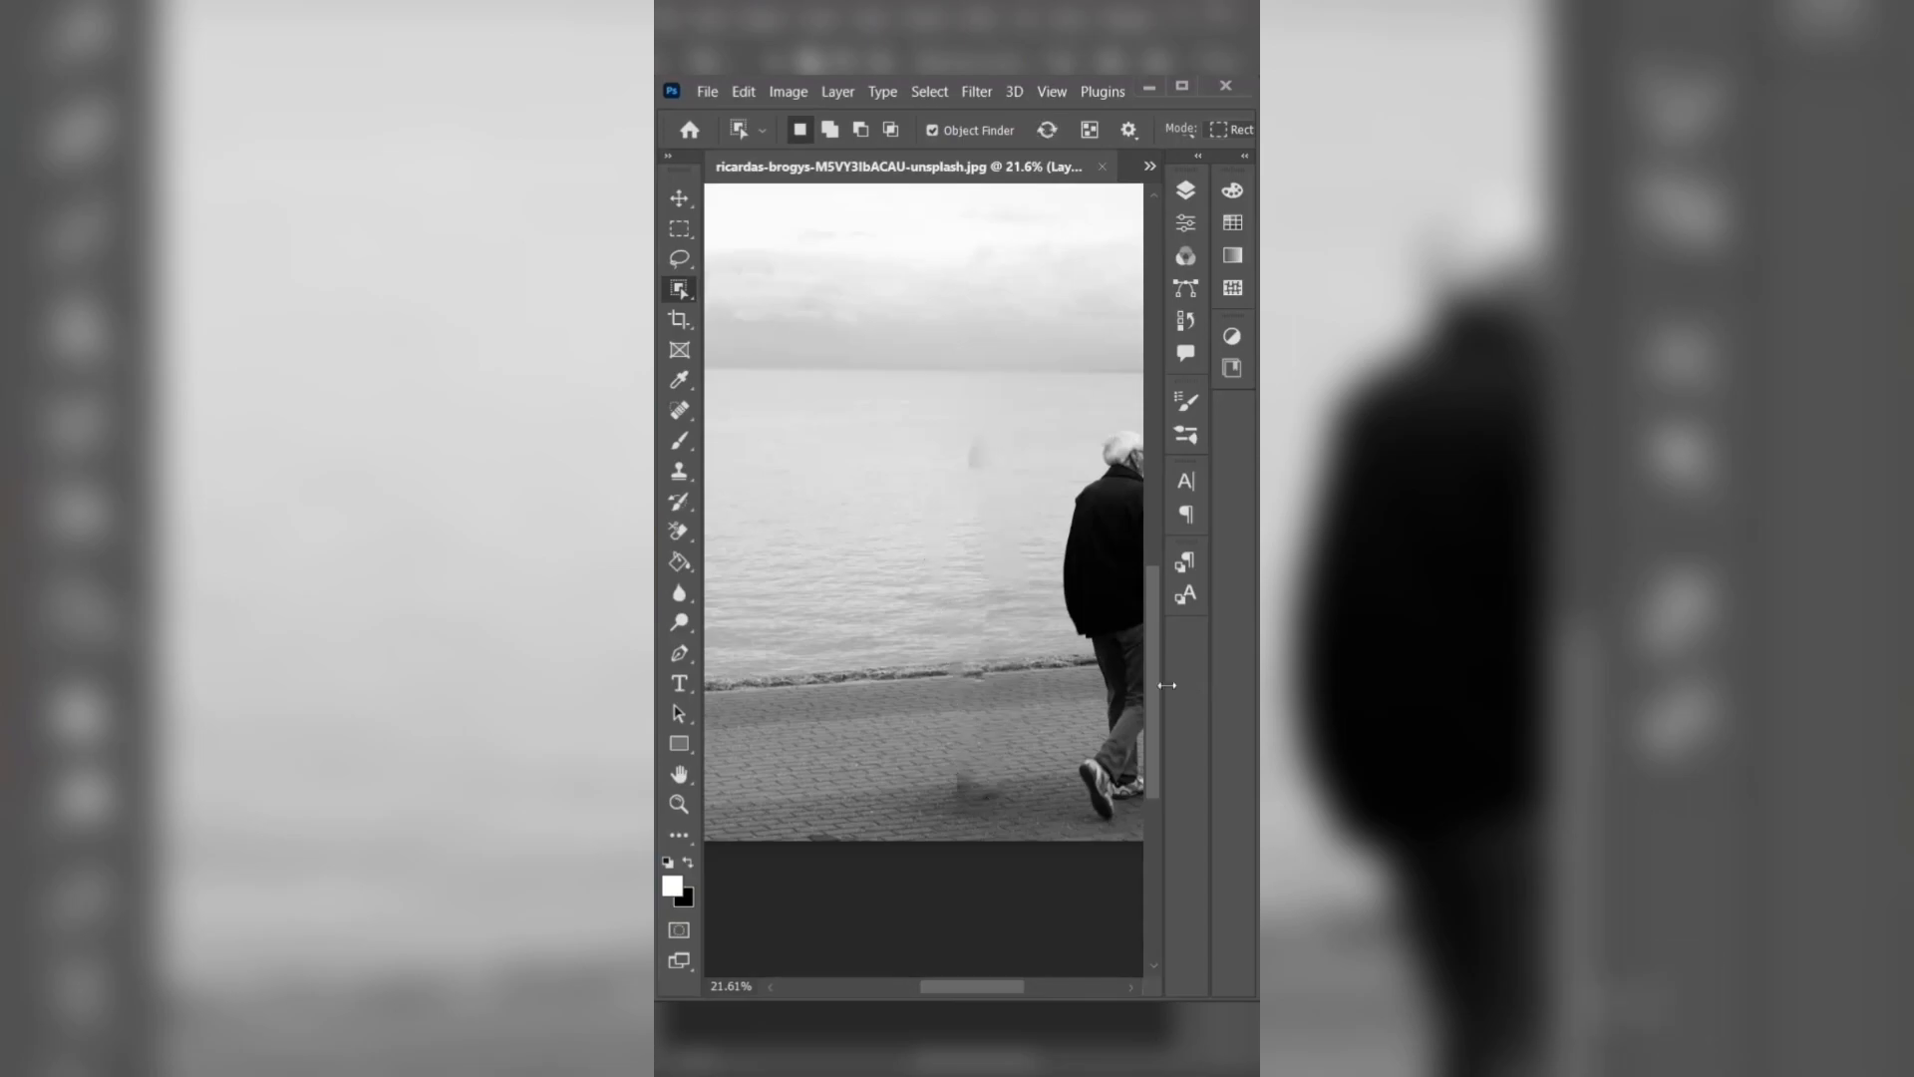
Step: Patch the leftover shoe remnants on the pavement with the Patch tool and clear the selection
right_click(680, 409)
left_click(757, 409)
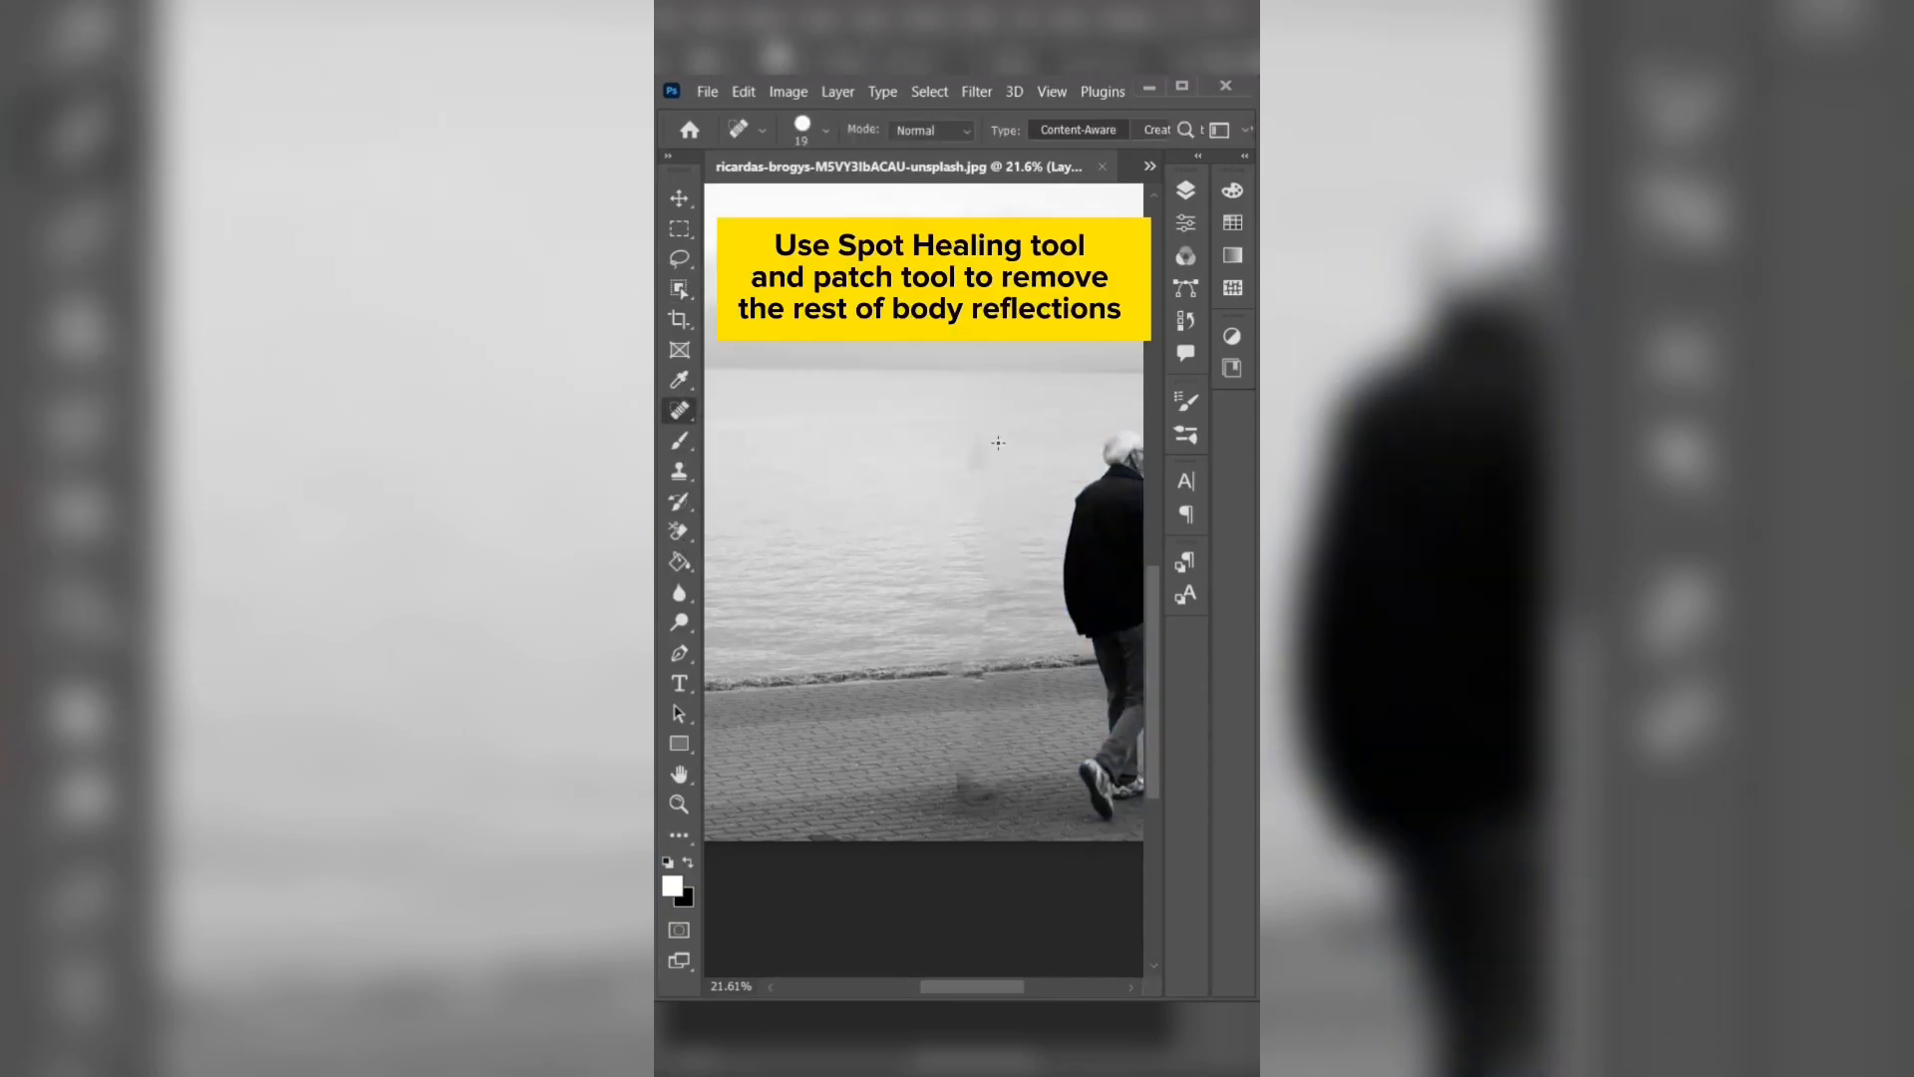
right_click(682, 411)
left_click(755, 458)
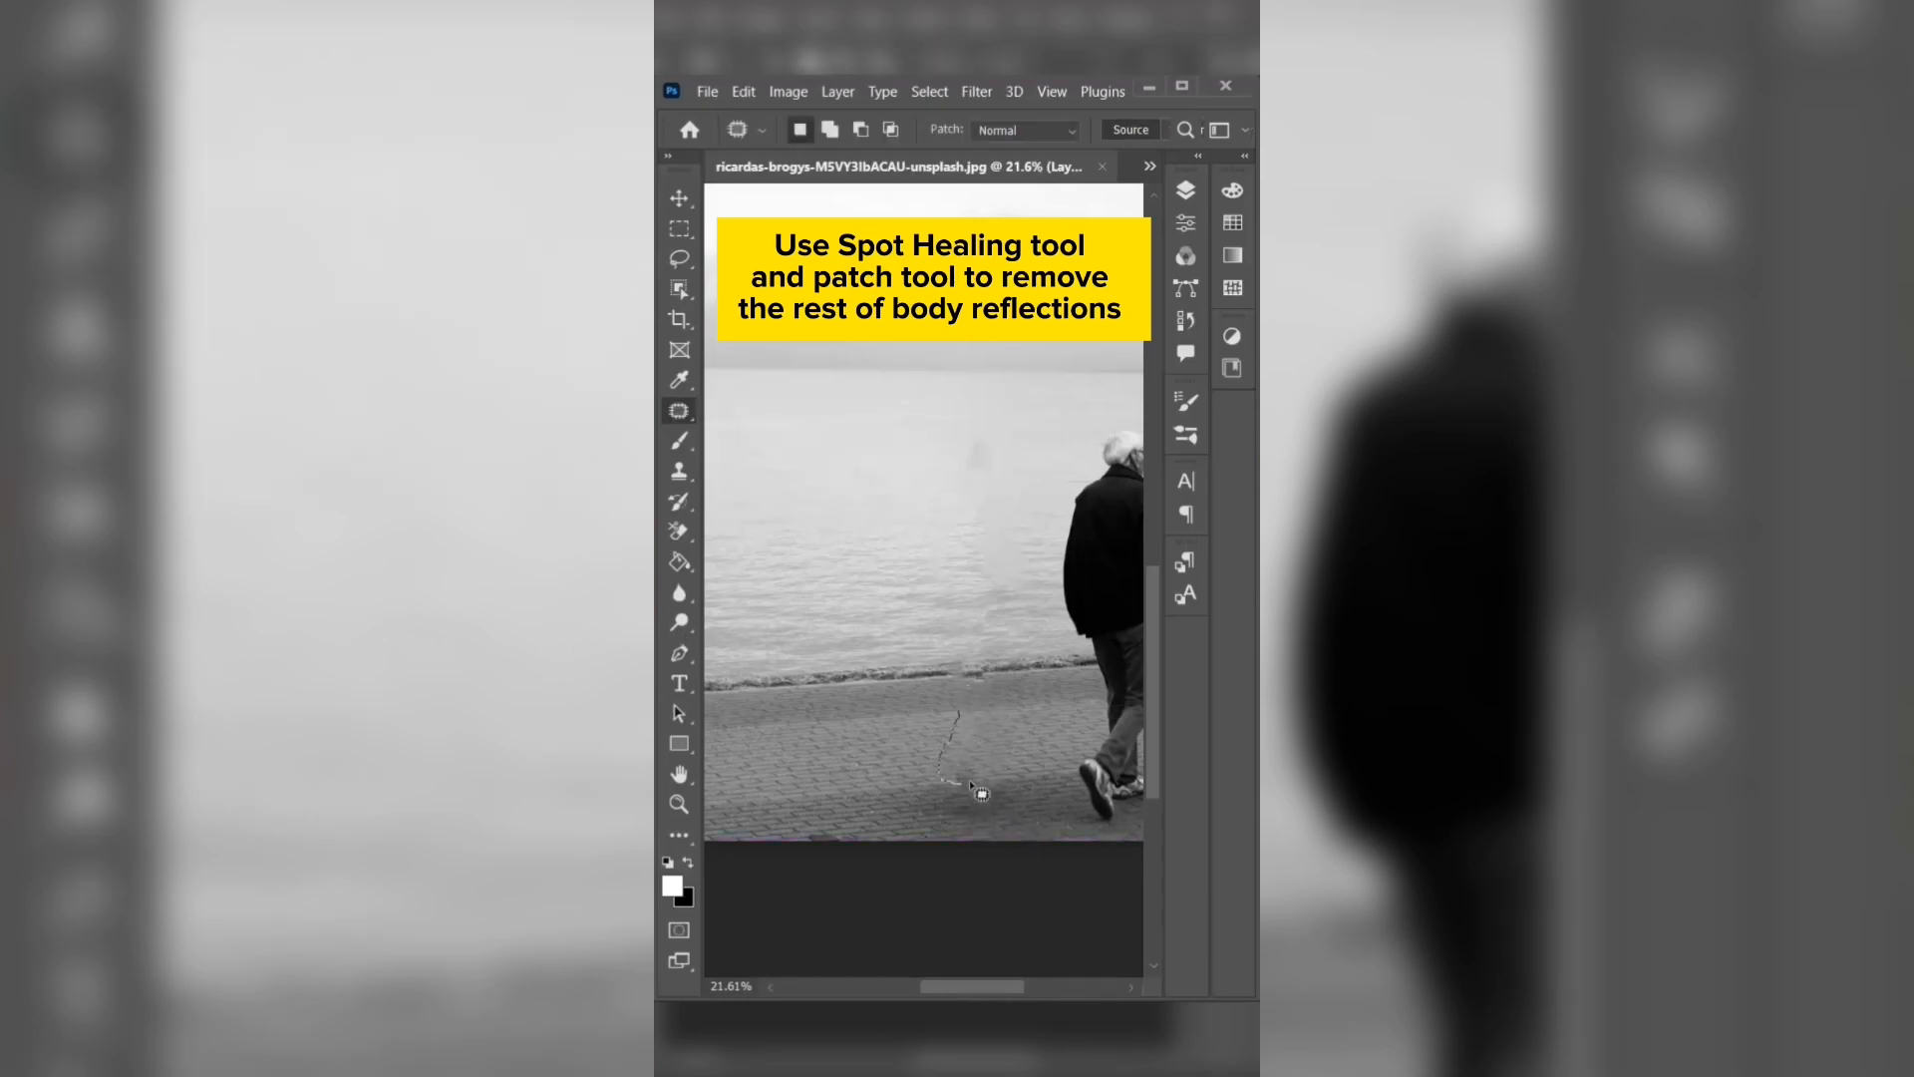
key("ctrl+d")
Step: Paint over the remaining traces of the removed man on the water, shoreline and pavement with the Spot Healing Brush
right_click(682, 413)
left_click(742, 411)
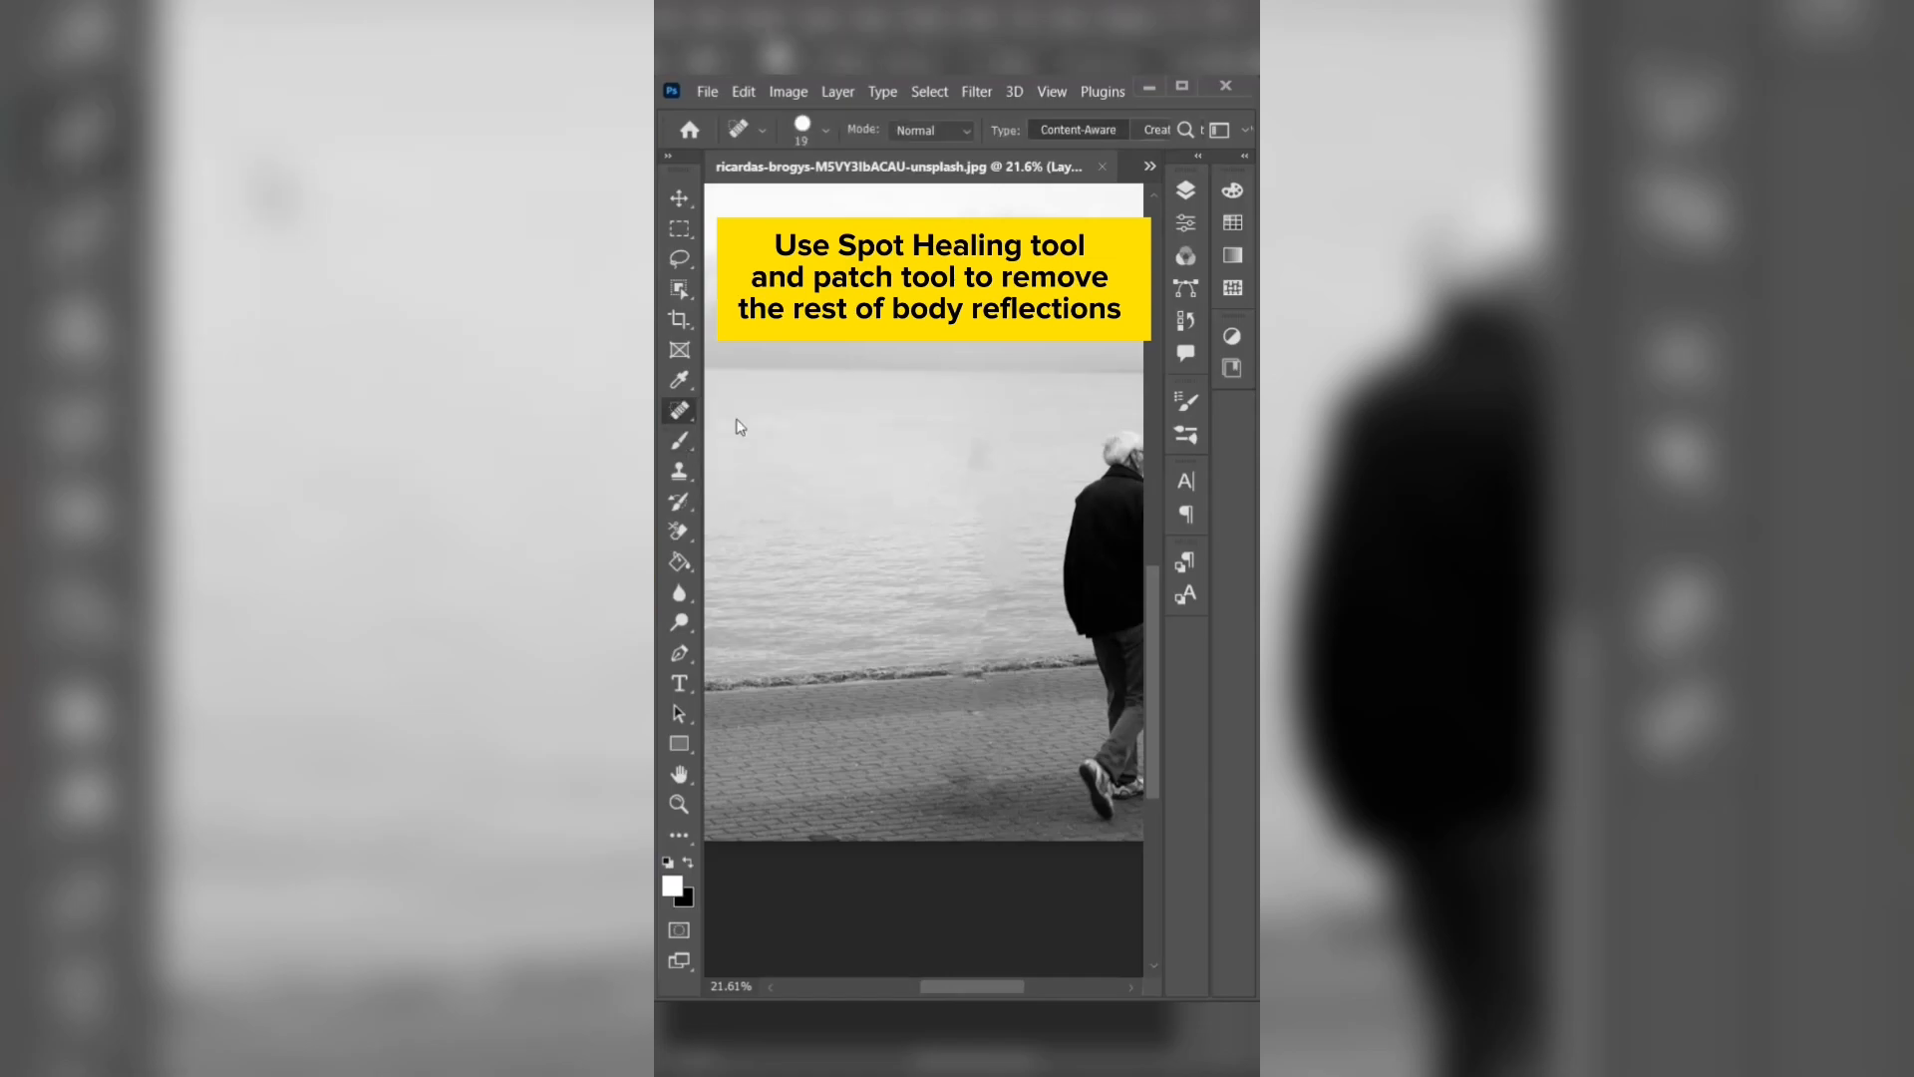
left_click_drag(984, 744, 985, 743)
left_click_drag(948, 565, 1028, 541)
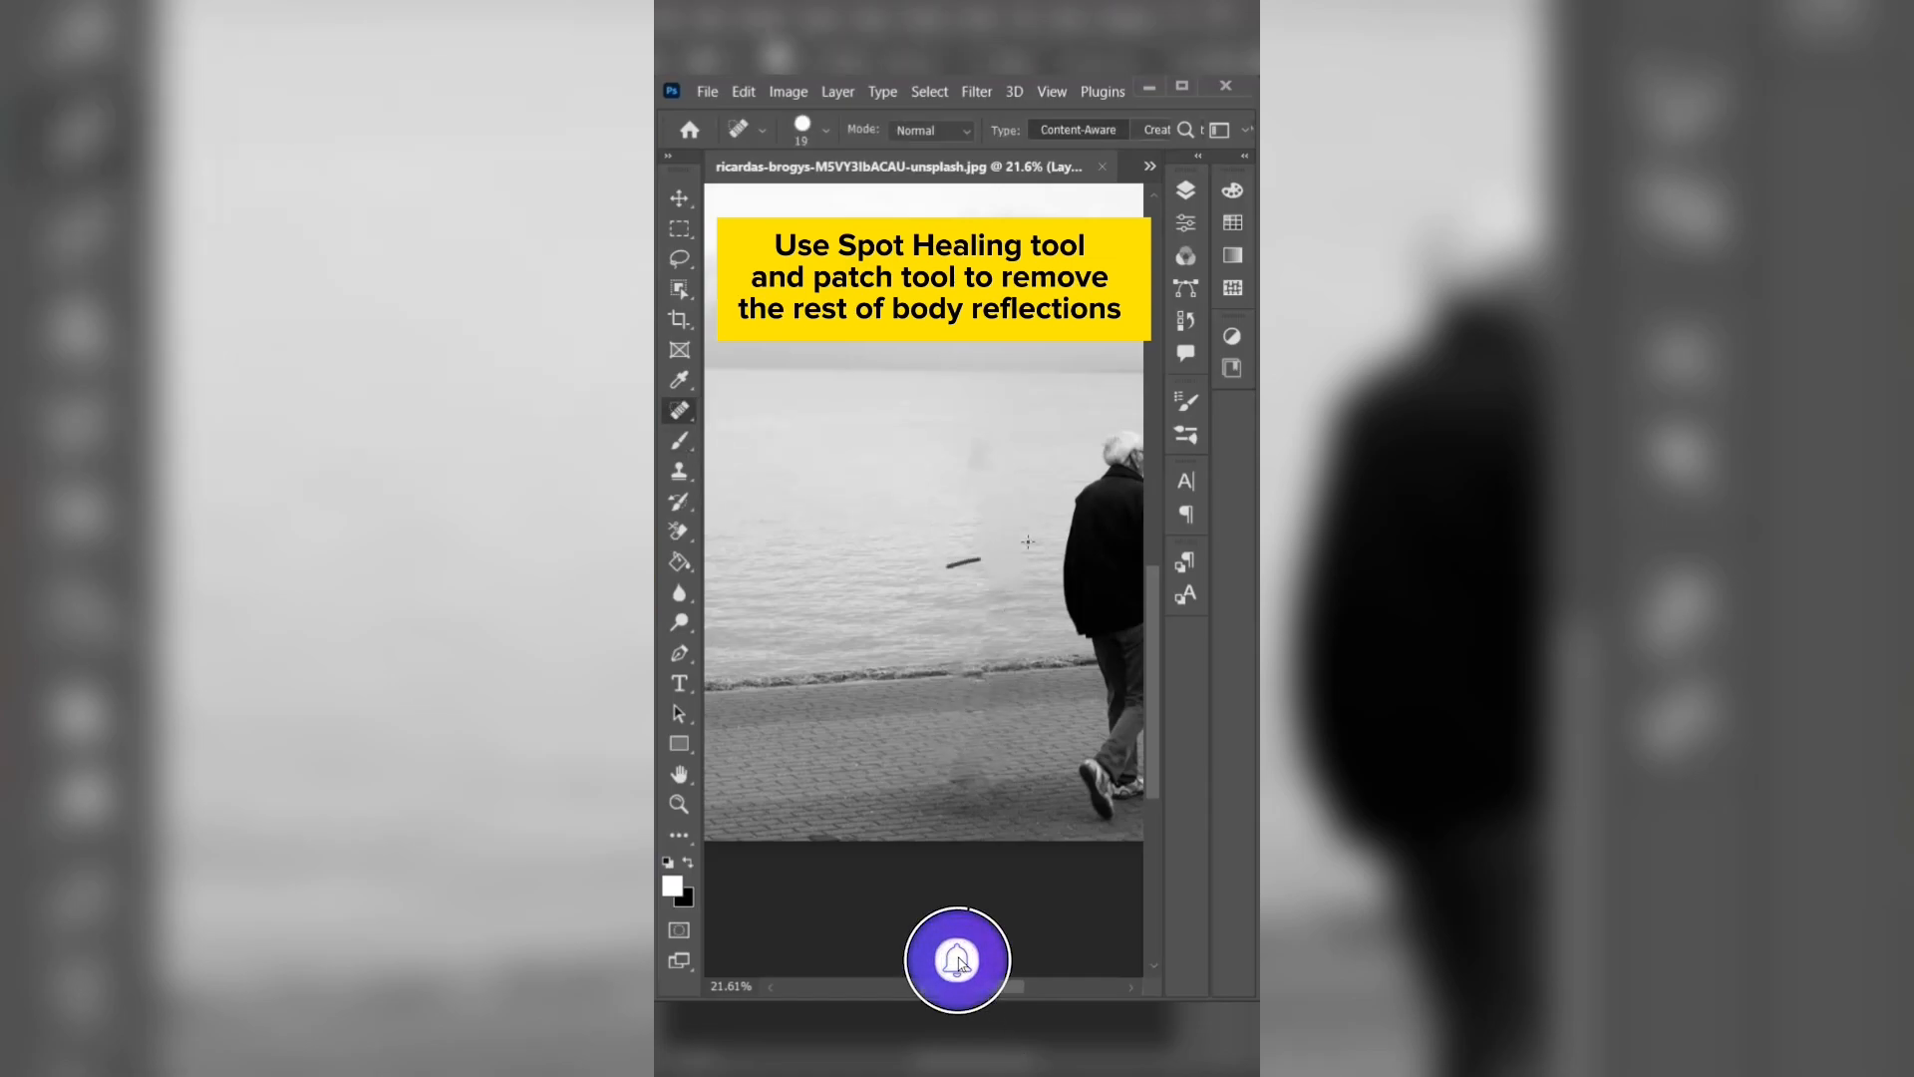
mouse_move(986, 437)
left_mouse_down()
mouse_move(967, 467)
mouse_move(1002, 543)
mouse_move(982, 574)
mouse_move(1007, 539)
mouse_move(997, 559)
left_mouse_up()
scroll(951, 725, "down", 5)
scroll(955, 748, "up", 10)
mouse_move(1001, 730)
left_mouse_down()
mouse_move(938, 819)
mouse_move(890, 783)
mouse_move(922, 780)
mouse_move(753, 741)
mouse_move(984, 750)
mouse_move(995, 800)
left_mouse_up()
mouse_move(982, 653)
left_mouse_down()
mouse_move(957, 598)
mouse_move(1054, 515)
mouse_move(878, 698)
left_mouse_up()
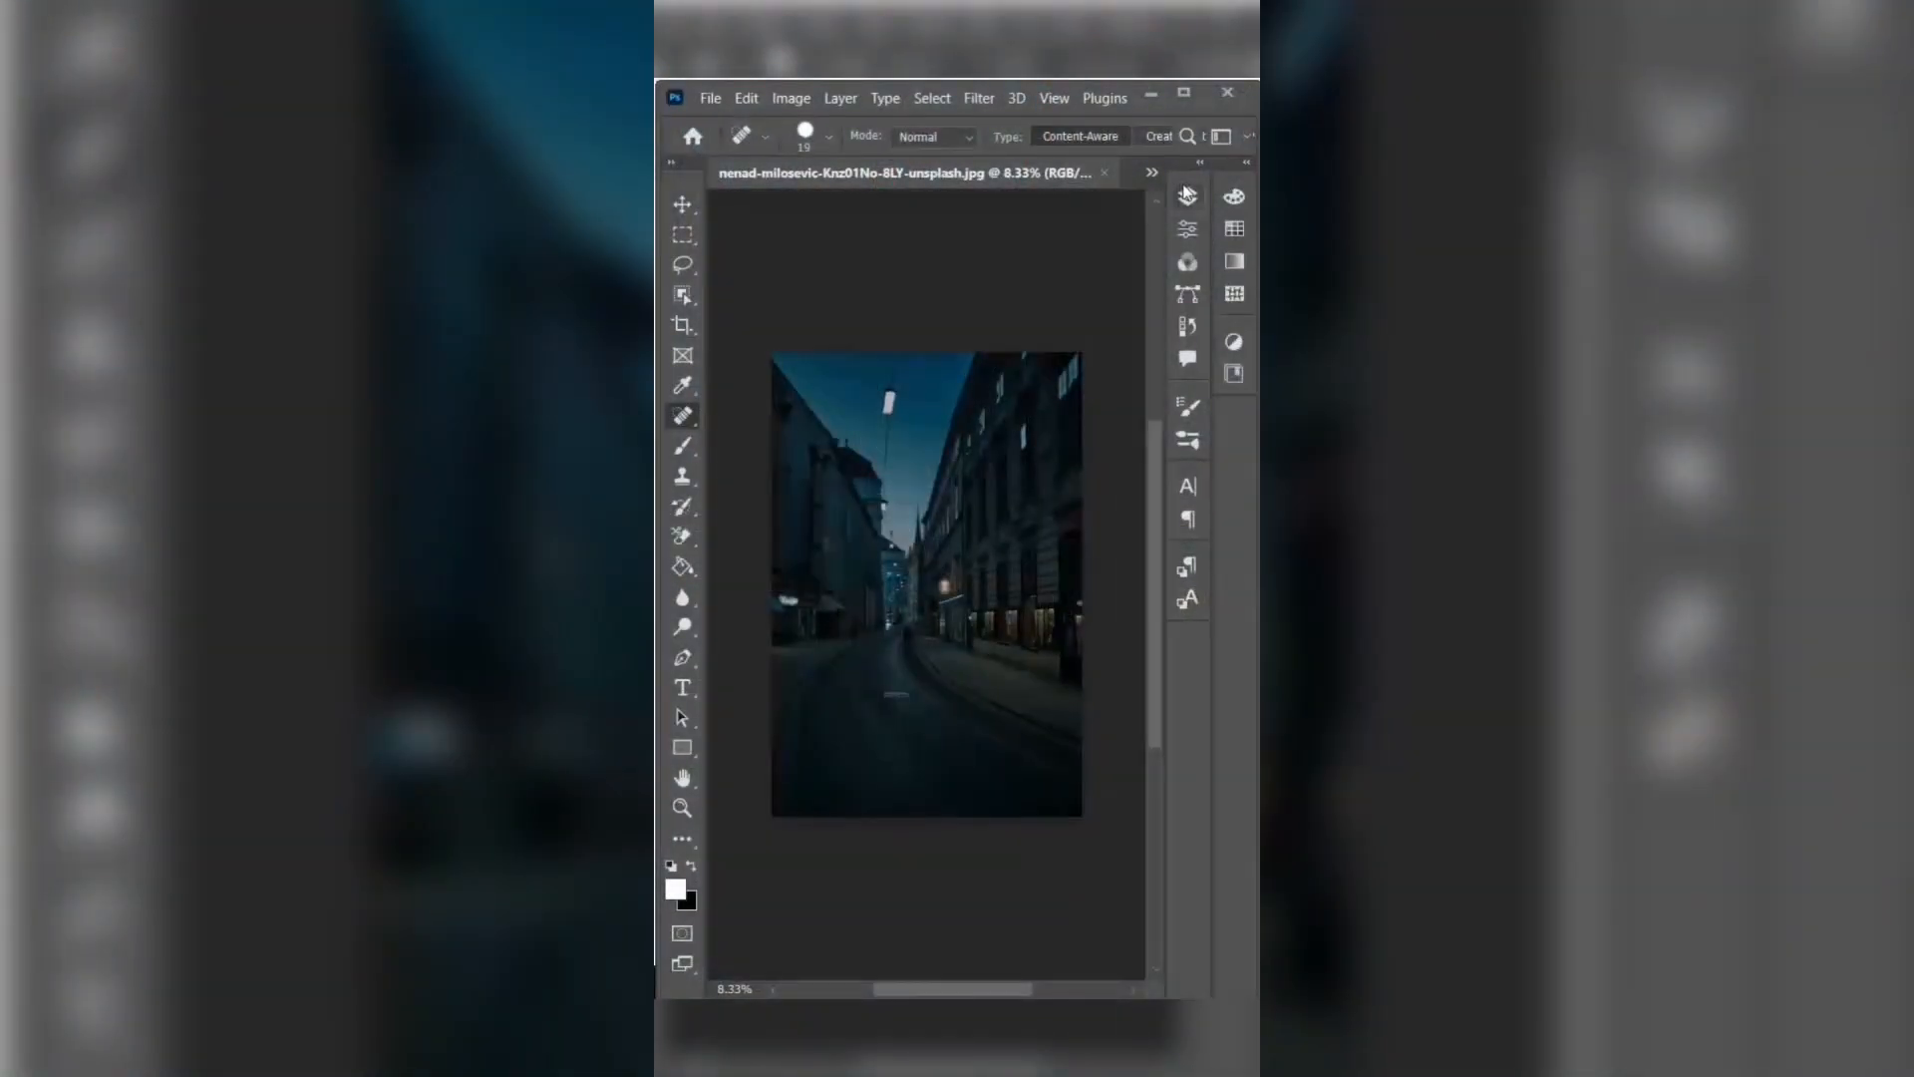
Step: Add an Exposure adjustment layer above Layer 0 in the dark street photo
left_click(1186, 195)
left_click(1121, 332)
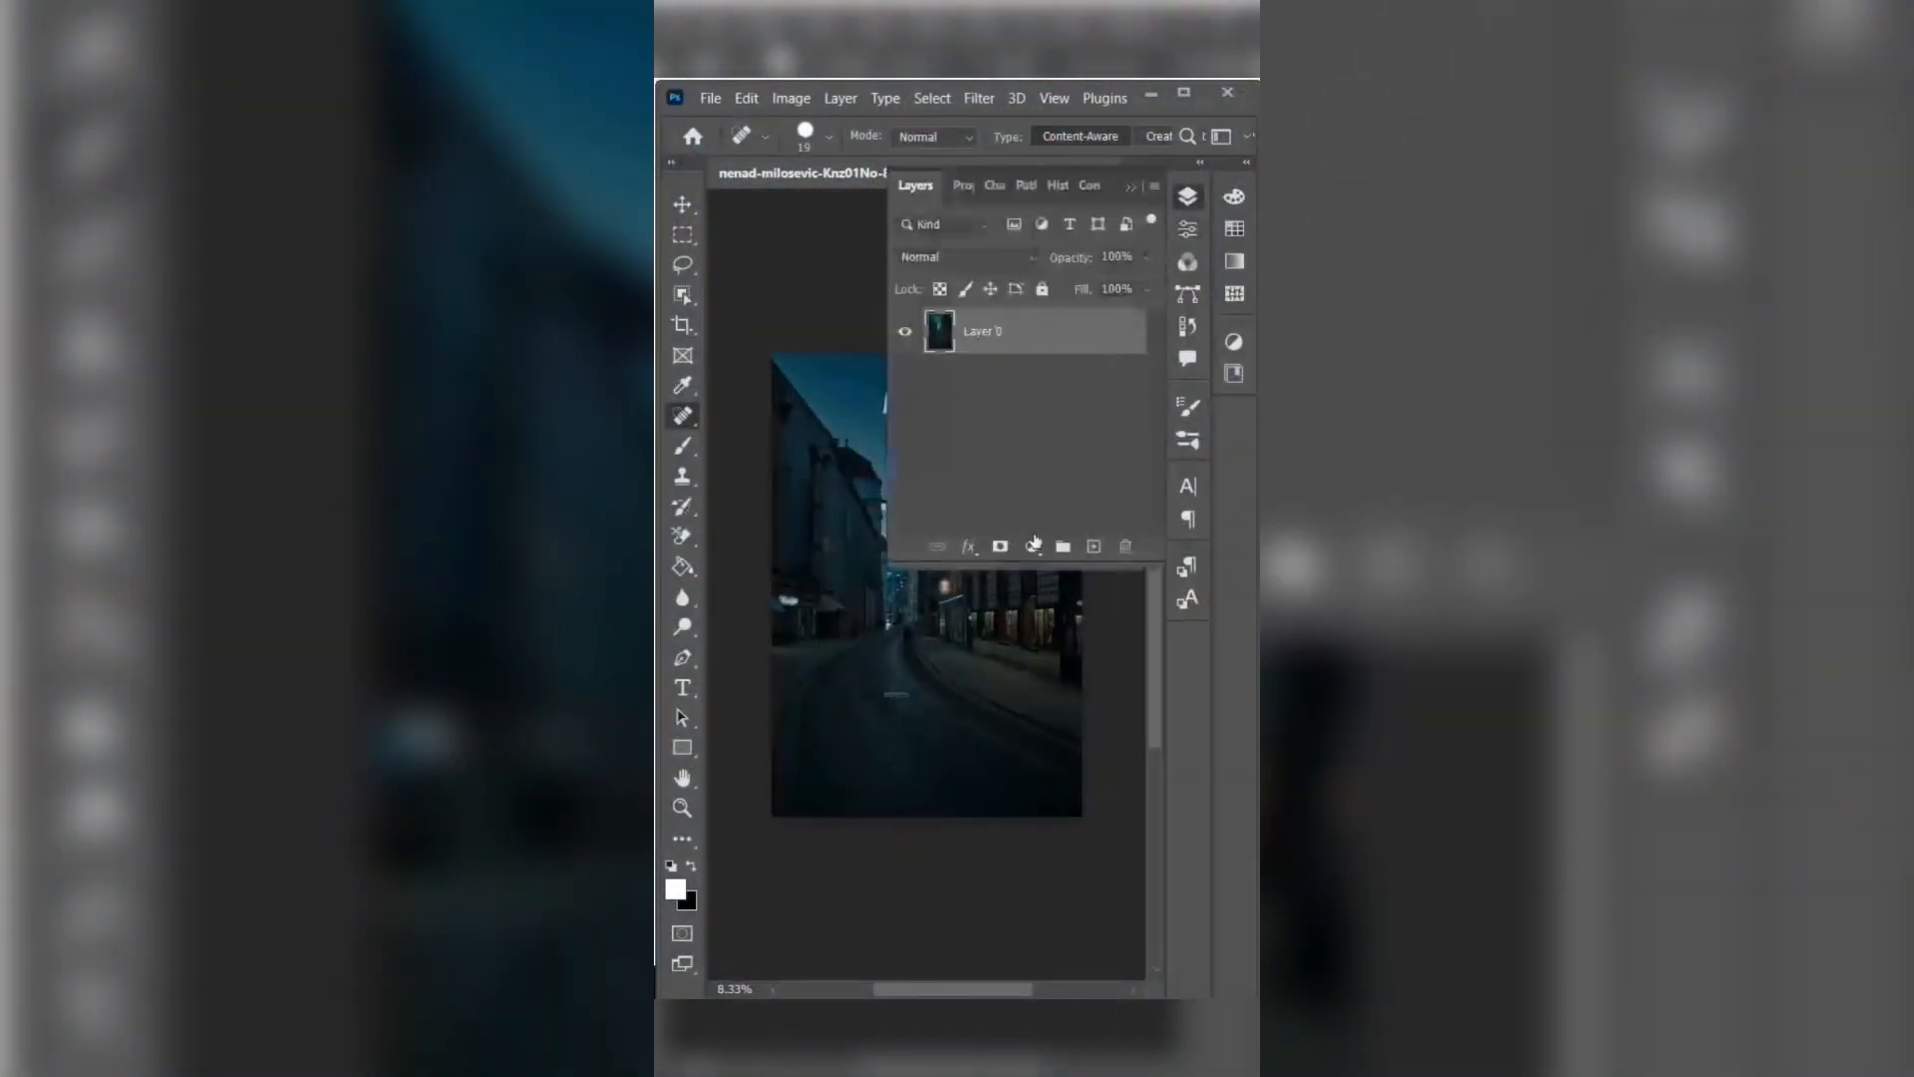
left_click(1032, 547)
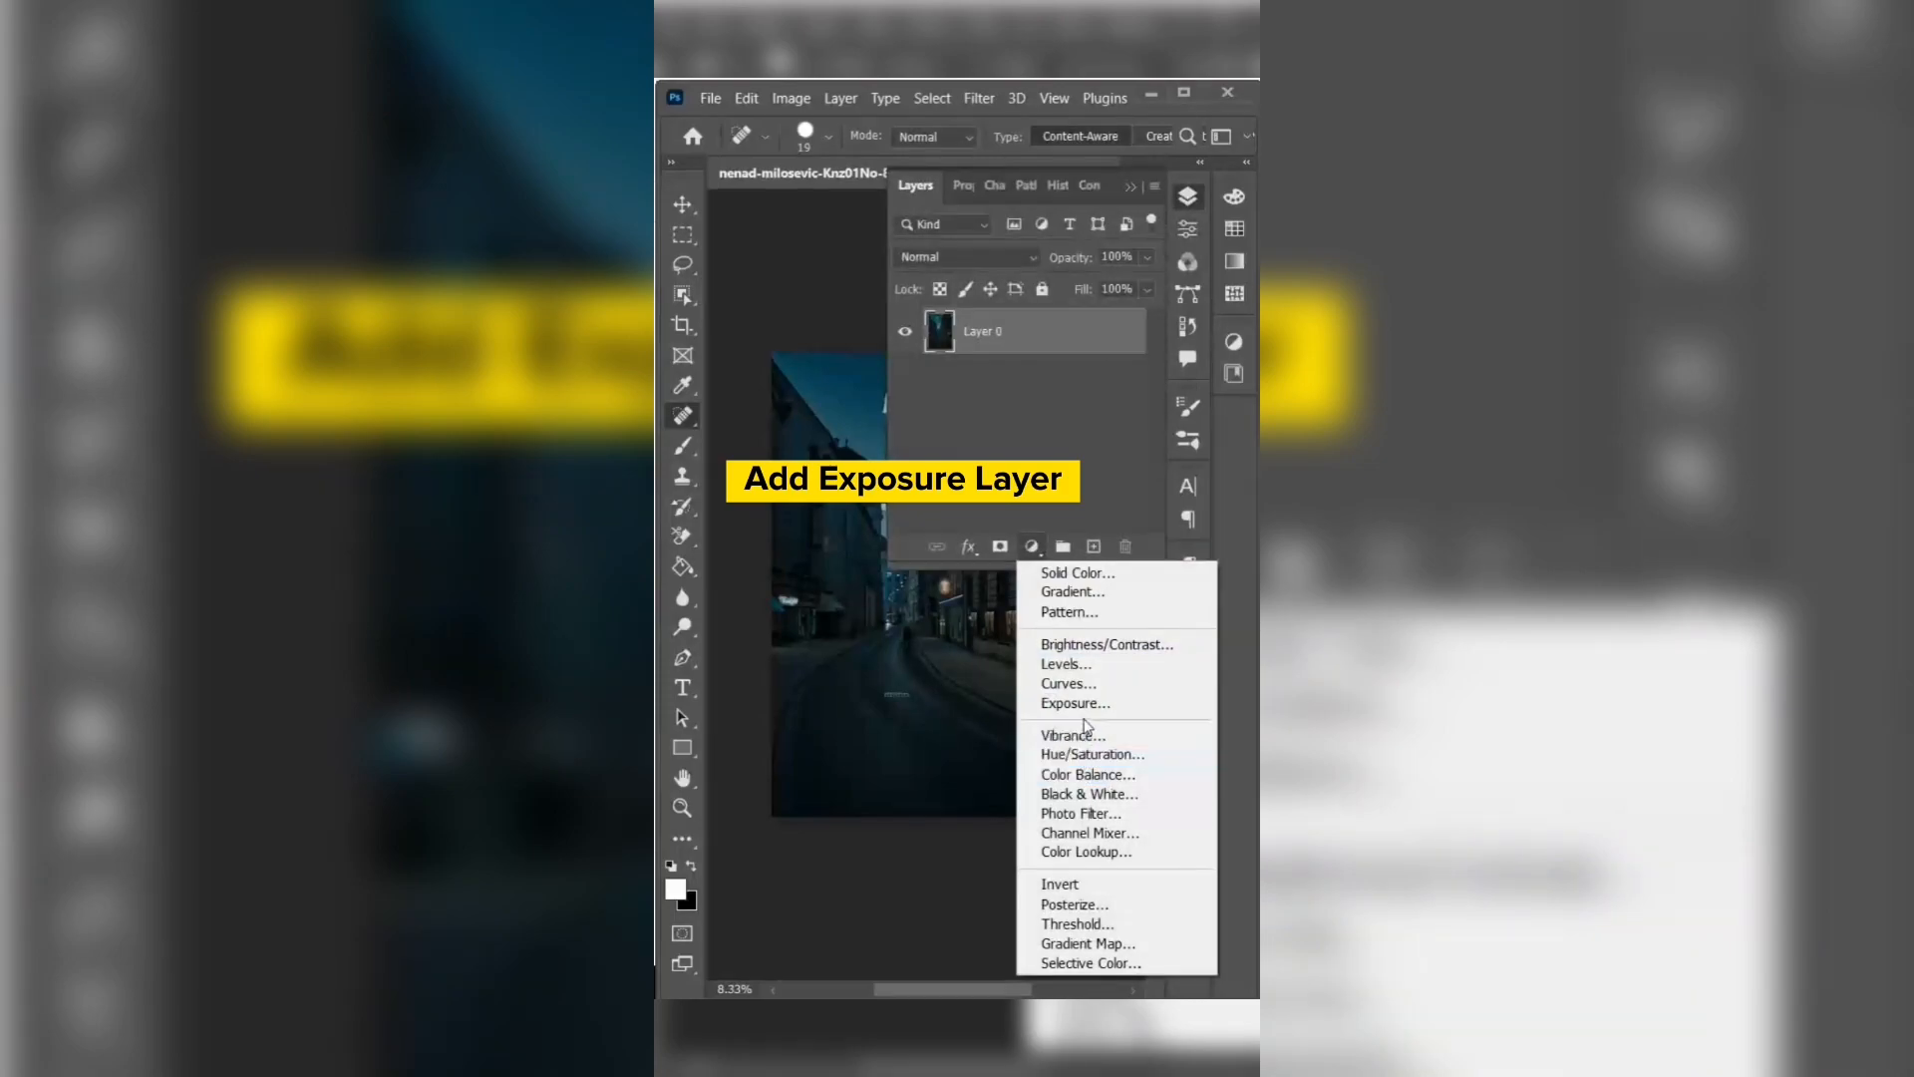
left_click(1090, 706)
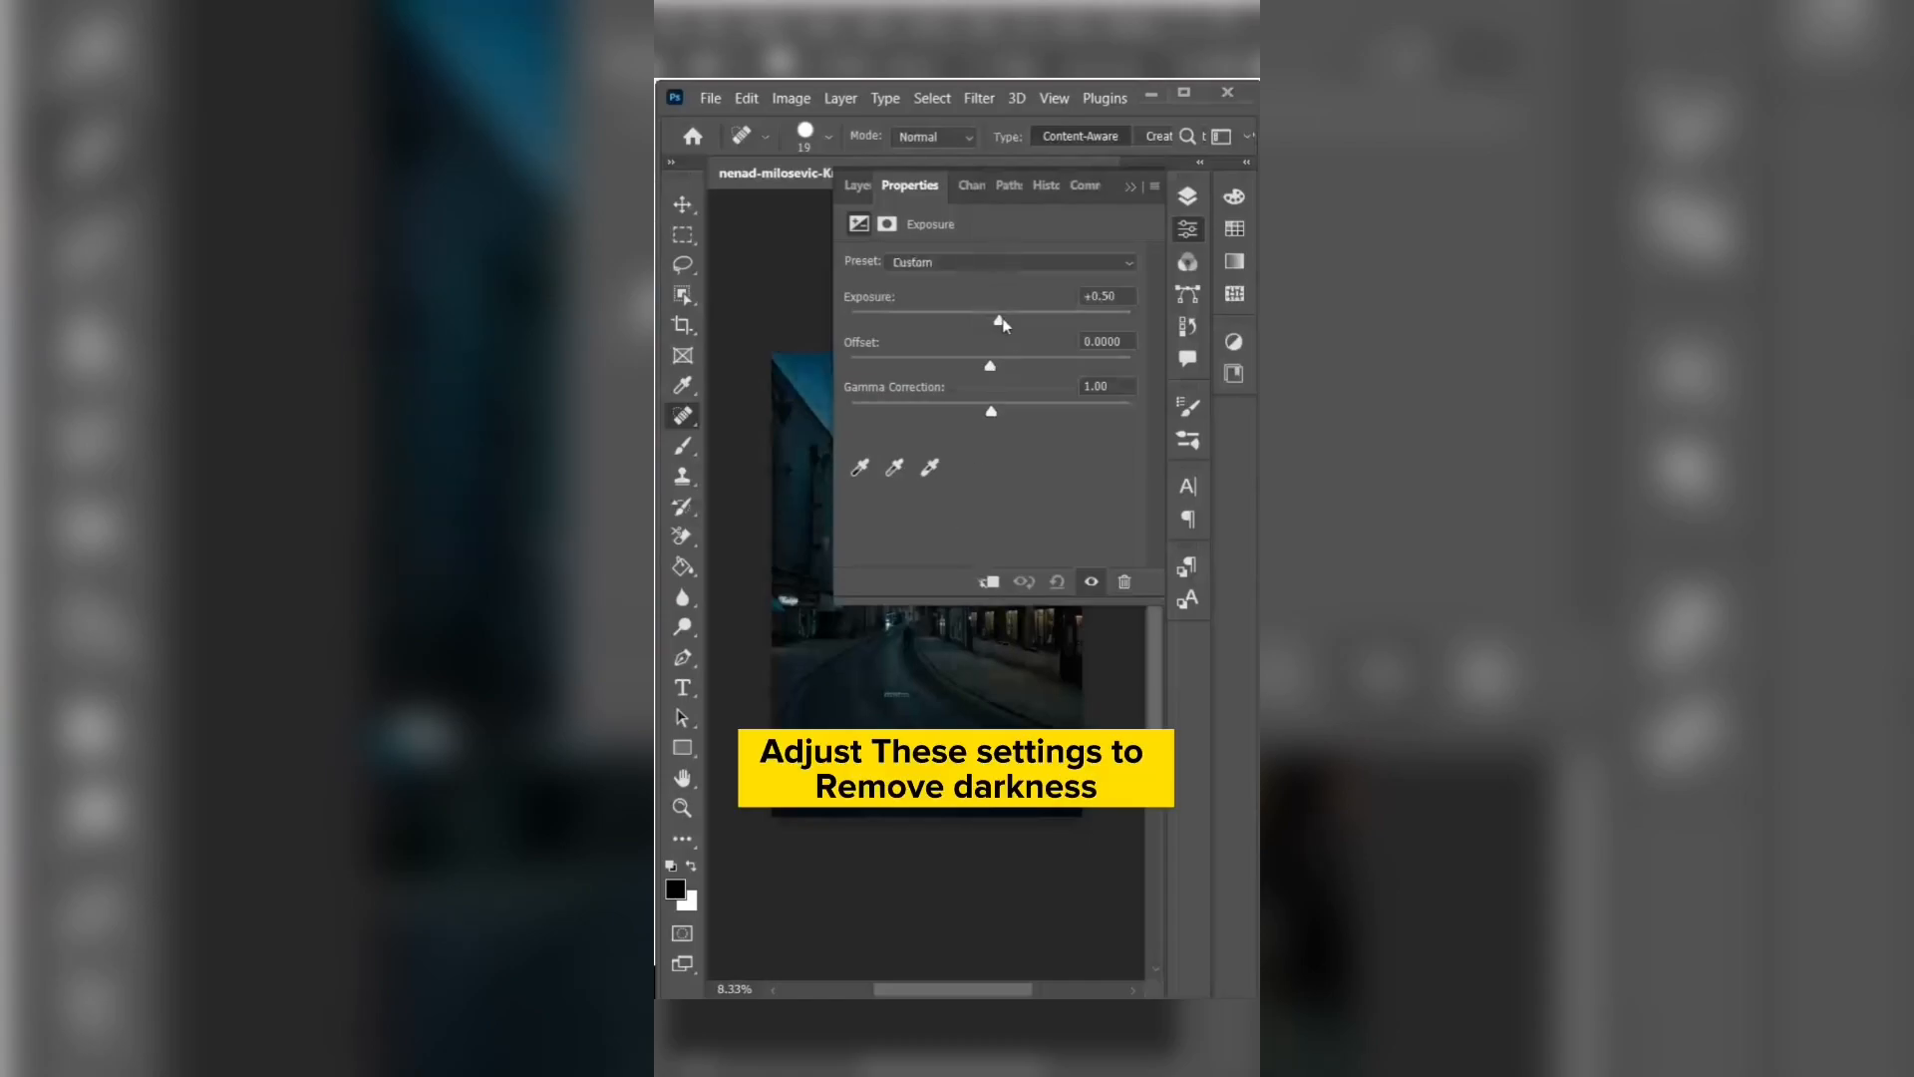
Step: Brighten the street photo by setting Exposure to about +3.17 and Gamma Correction to about 1.78
left_click_drag(1004, 324, 1008, 323)
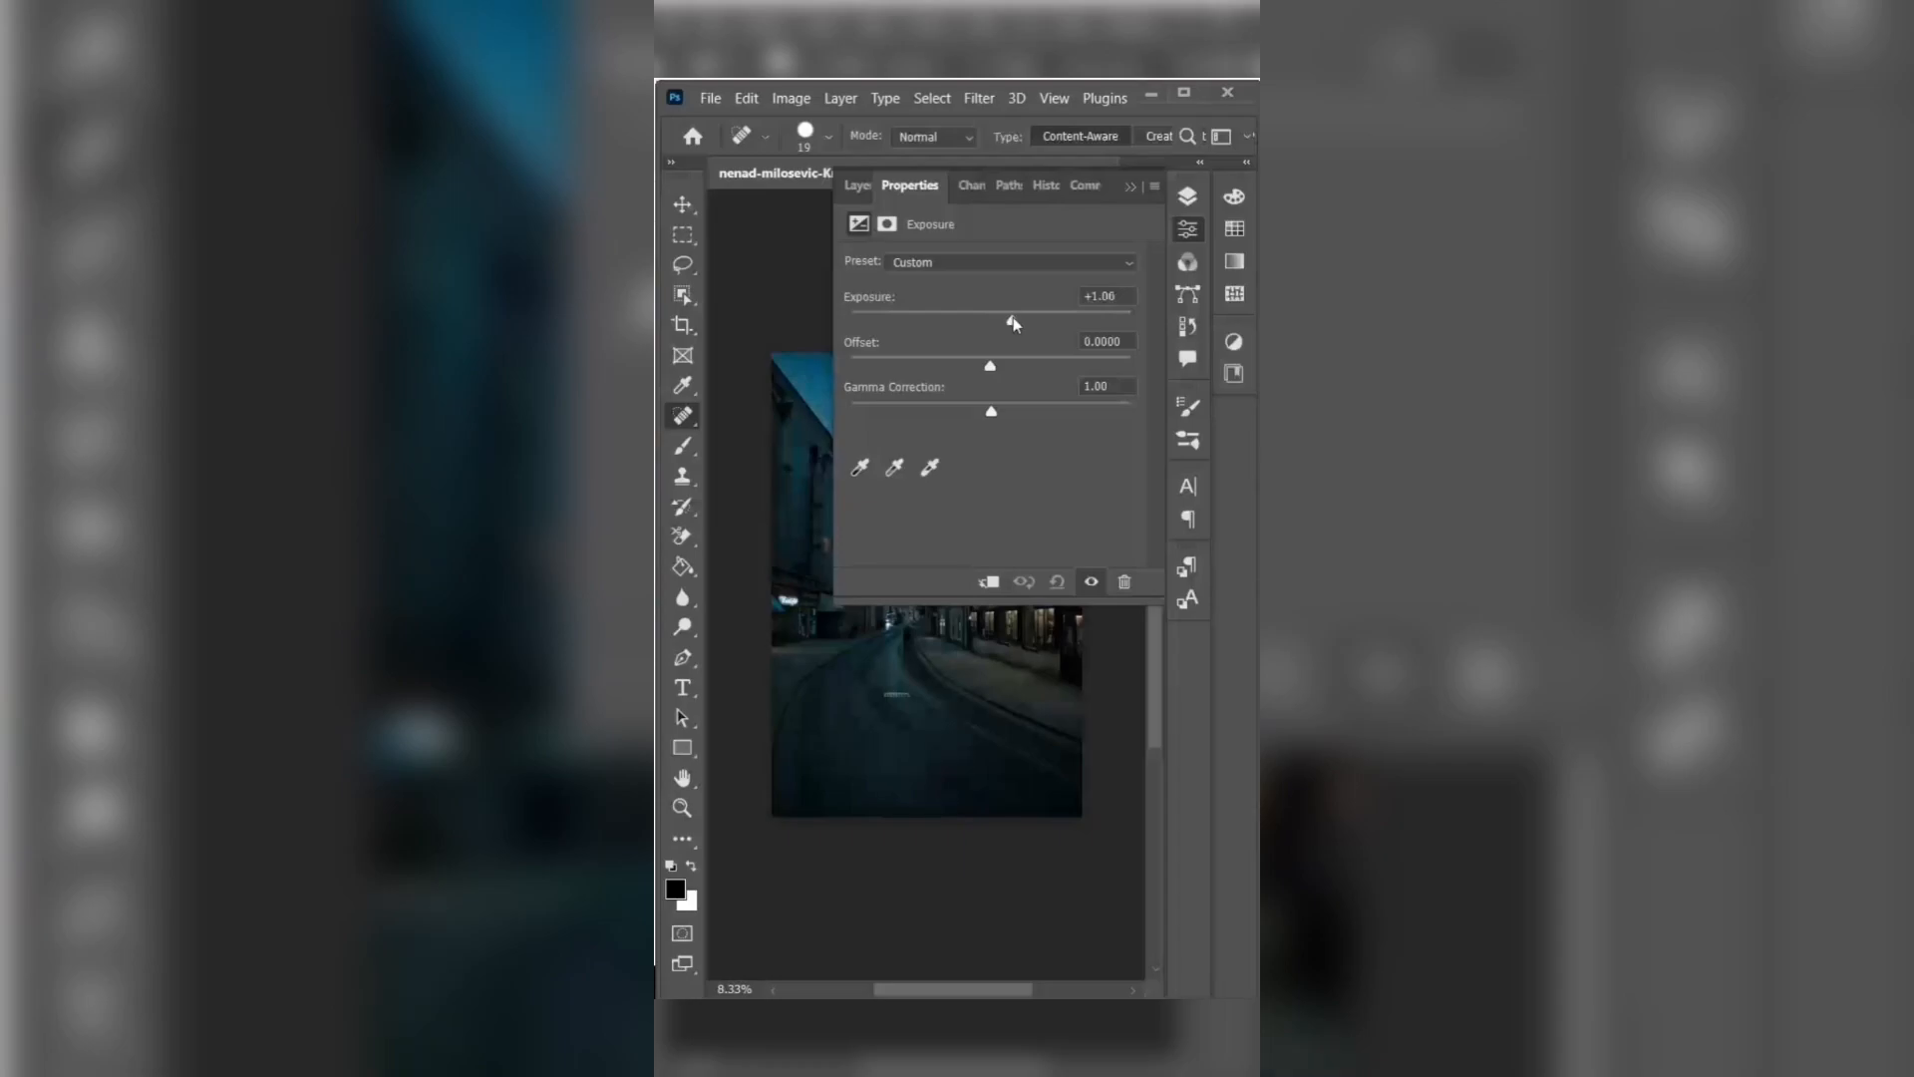
left_click_drag(1018, 324, 1019, 326)
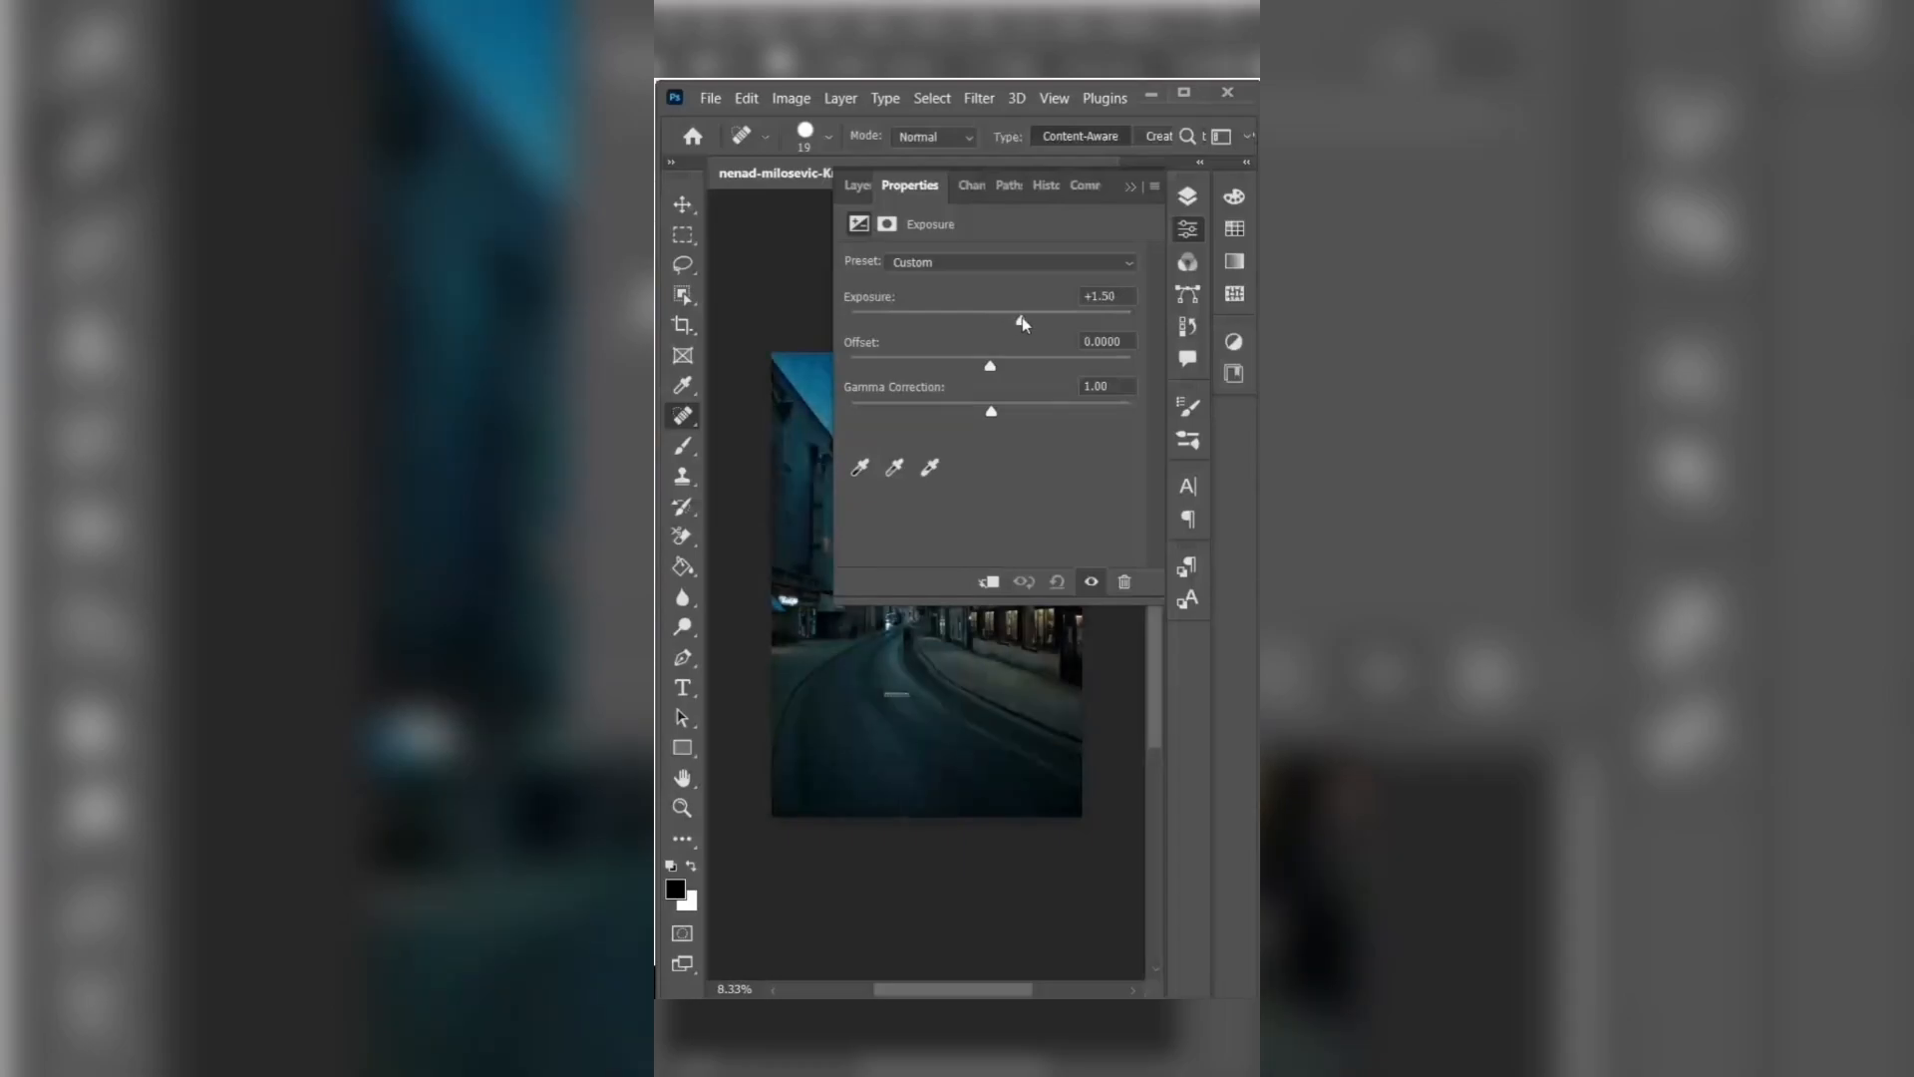
left_click_drag(1023, 318, 1030, 318)
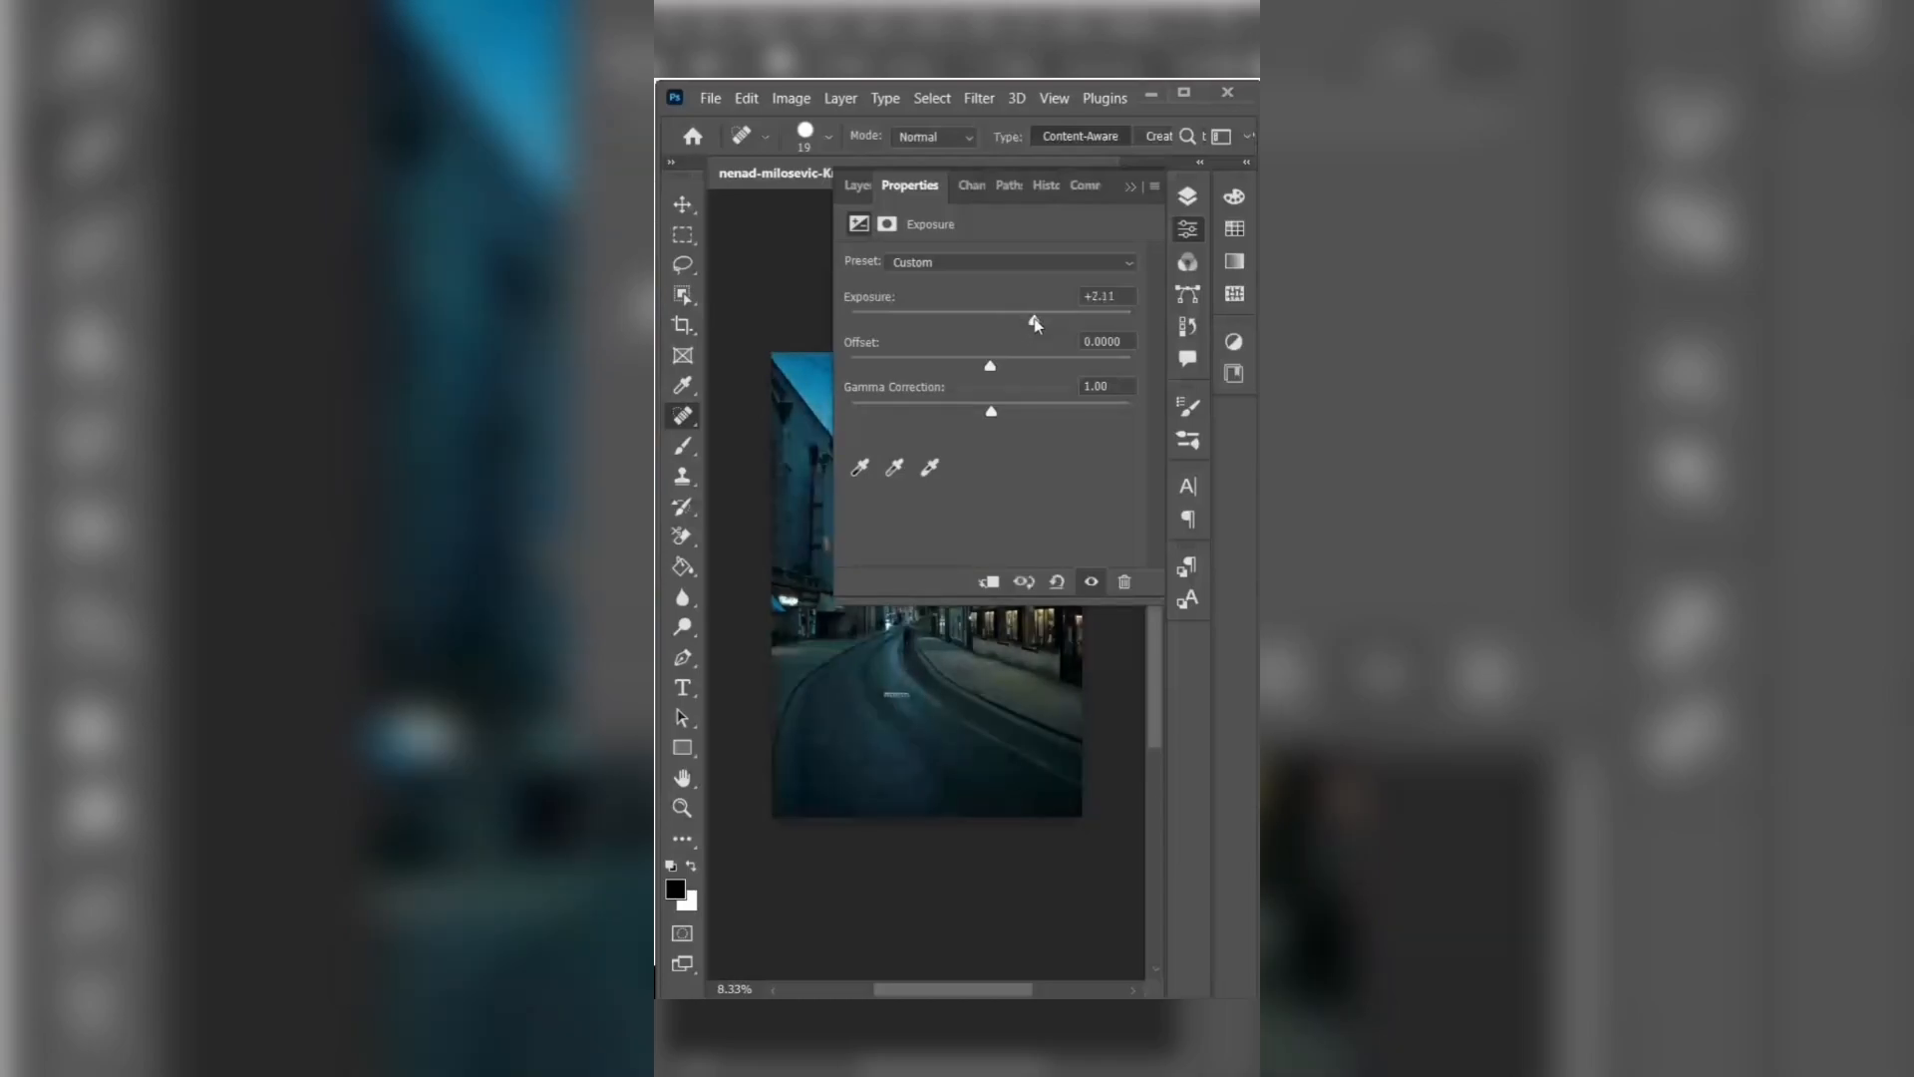
left_click_drag(995, 412, 936, 406)
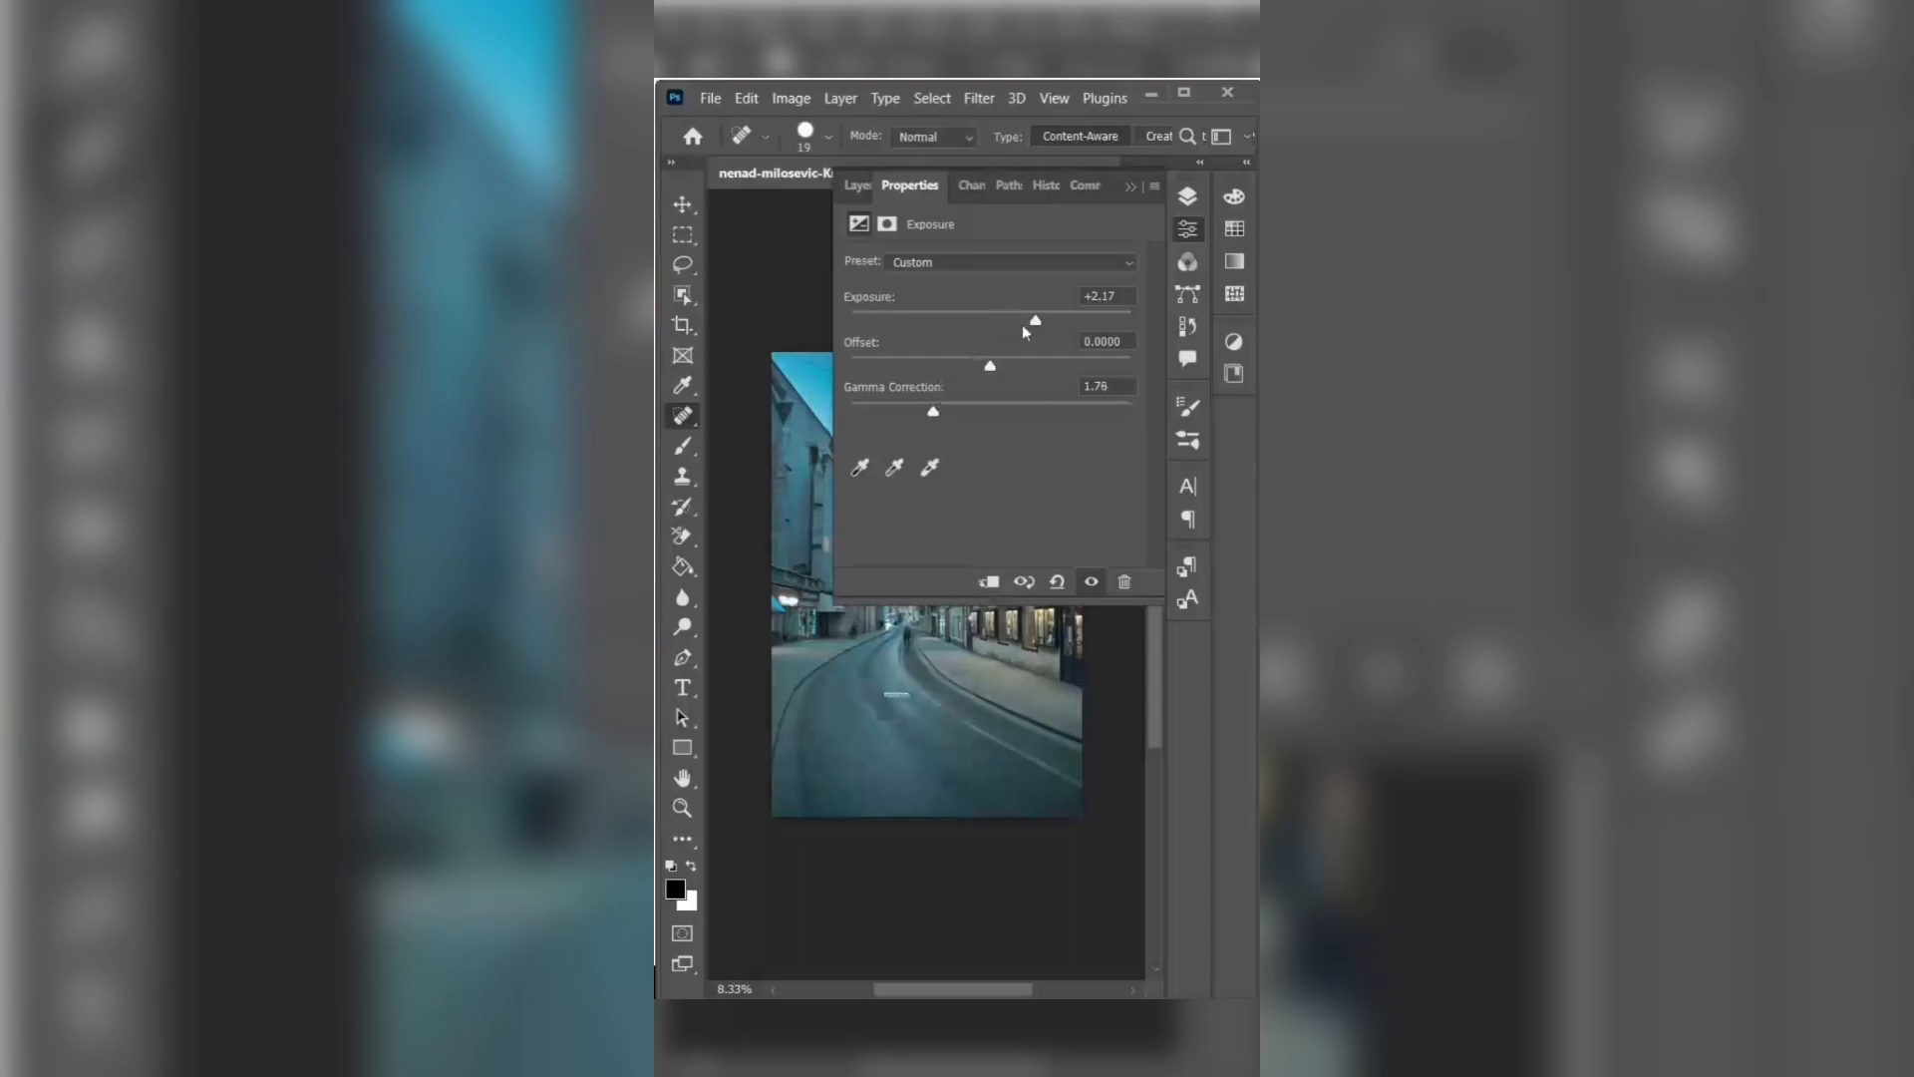
left_click_drag(1037, 317, 1051, 317)
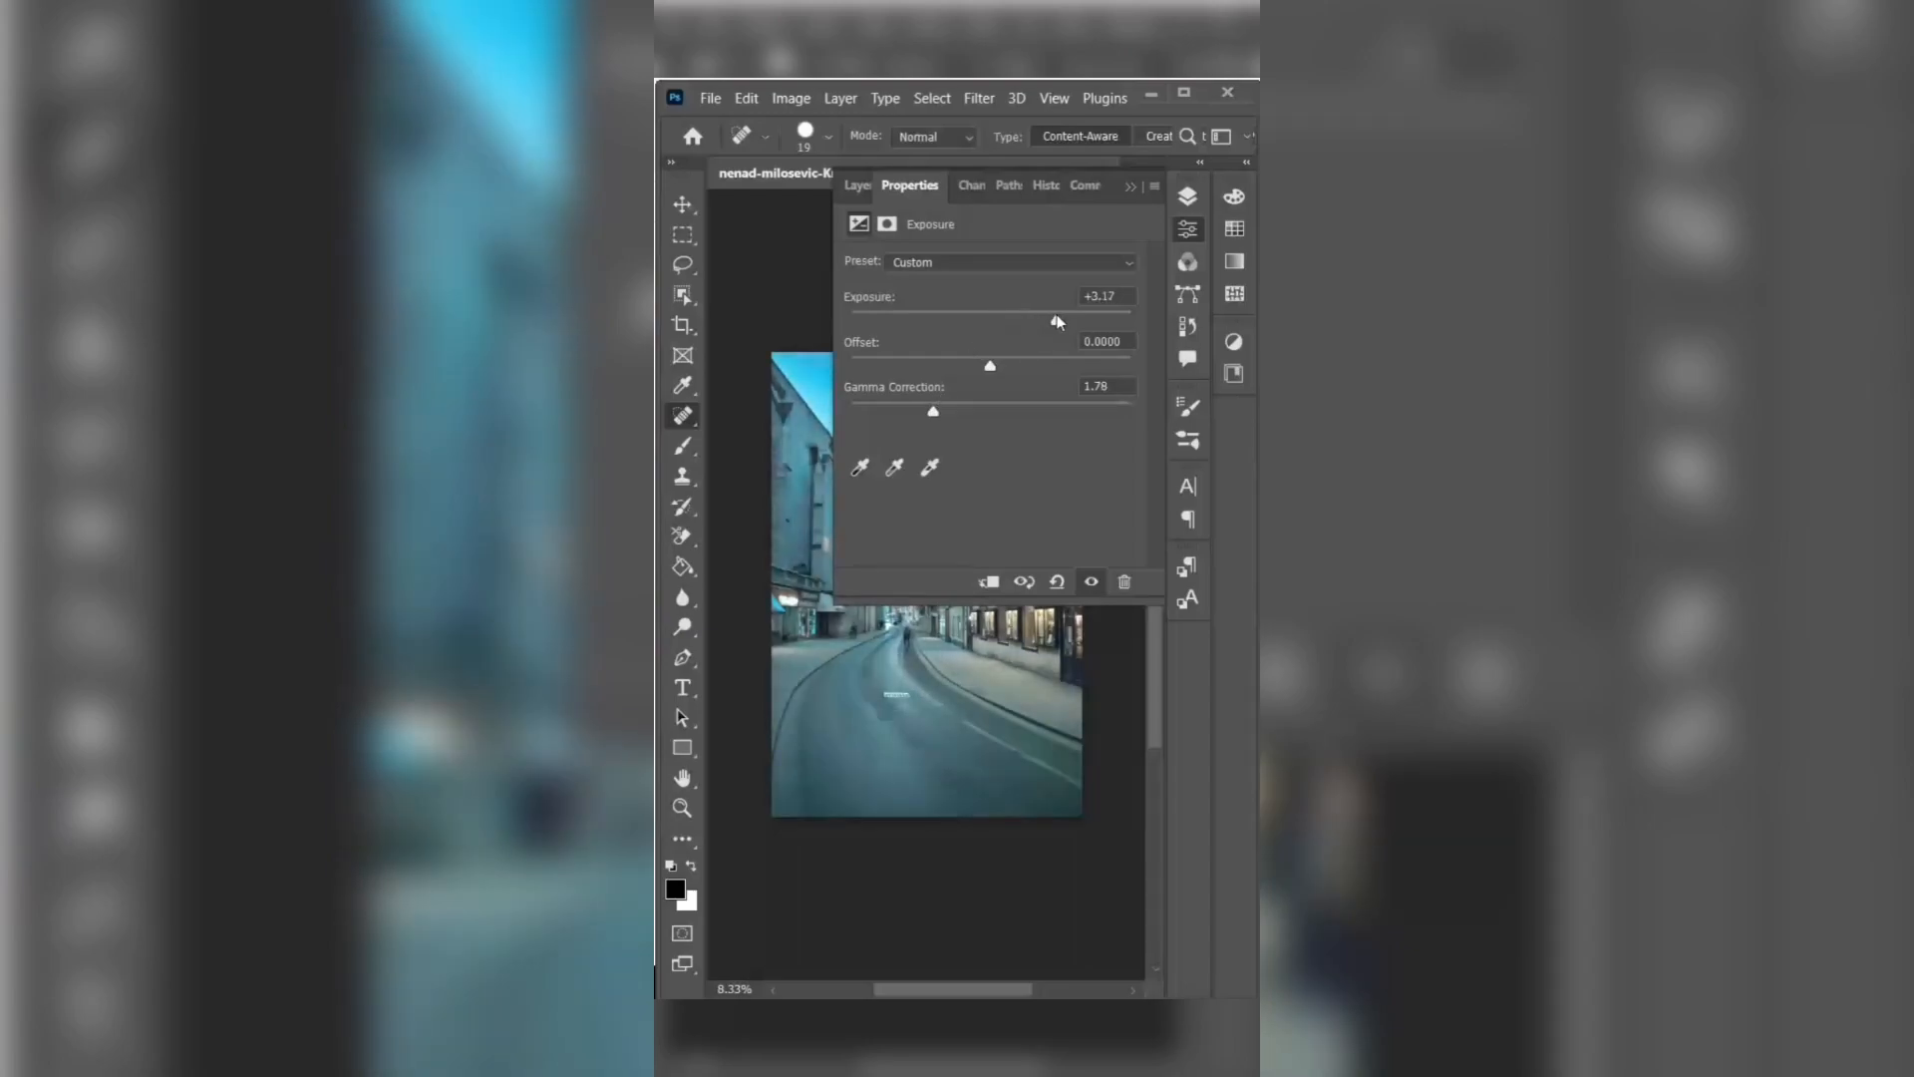
Step: Compare the street photo with and without the Exposure 1 adjustment by toggling the layer's visibility
left_click(1189, 202)
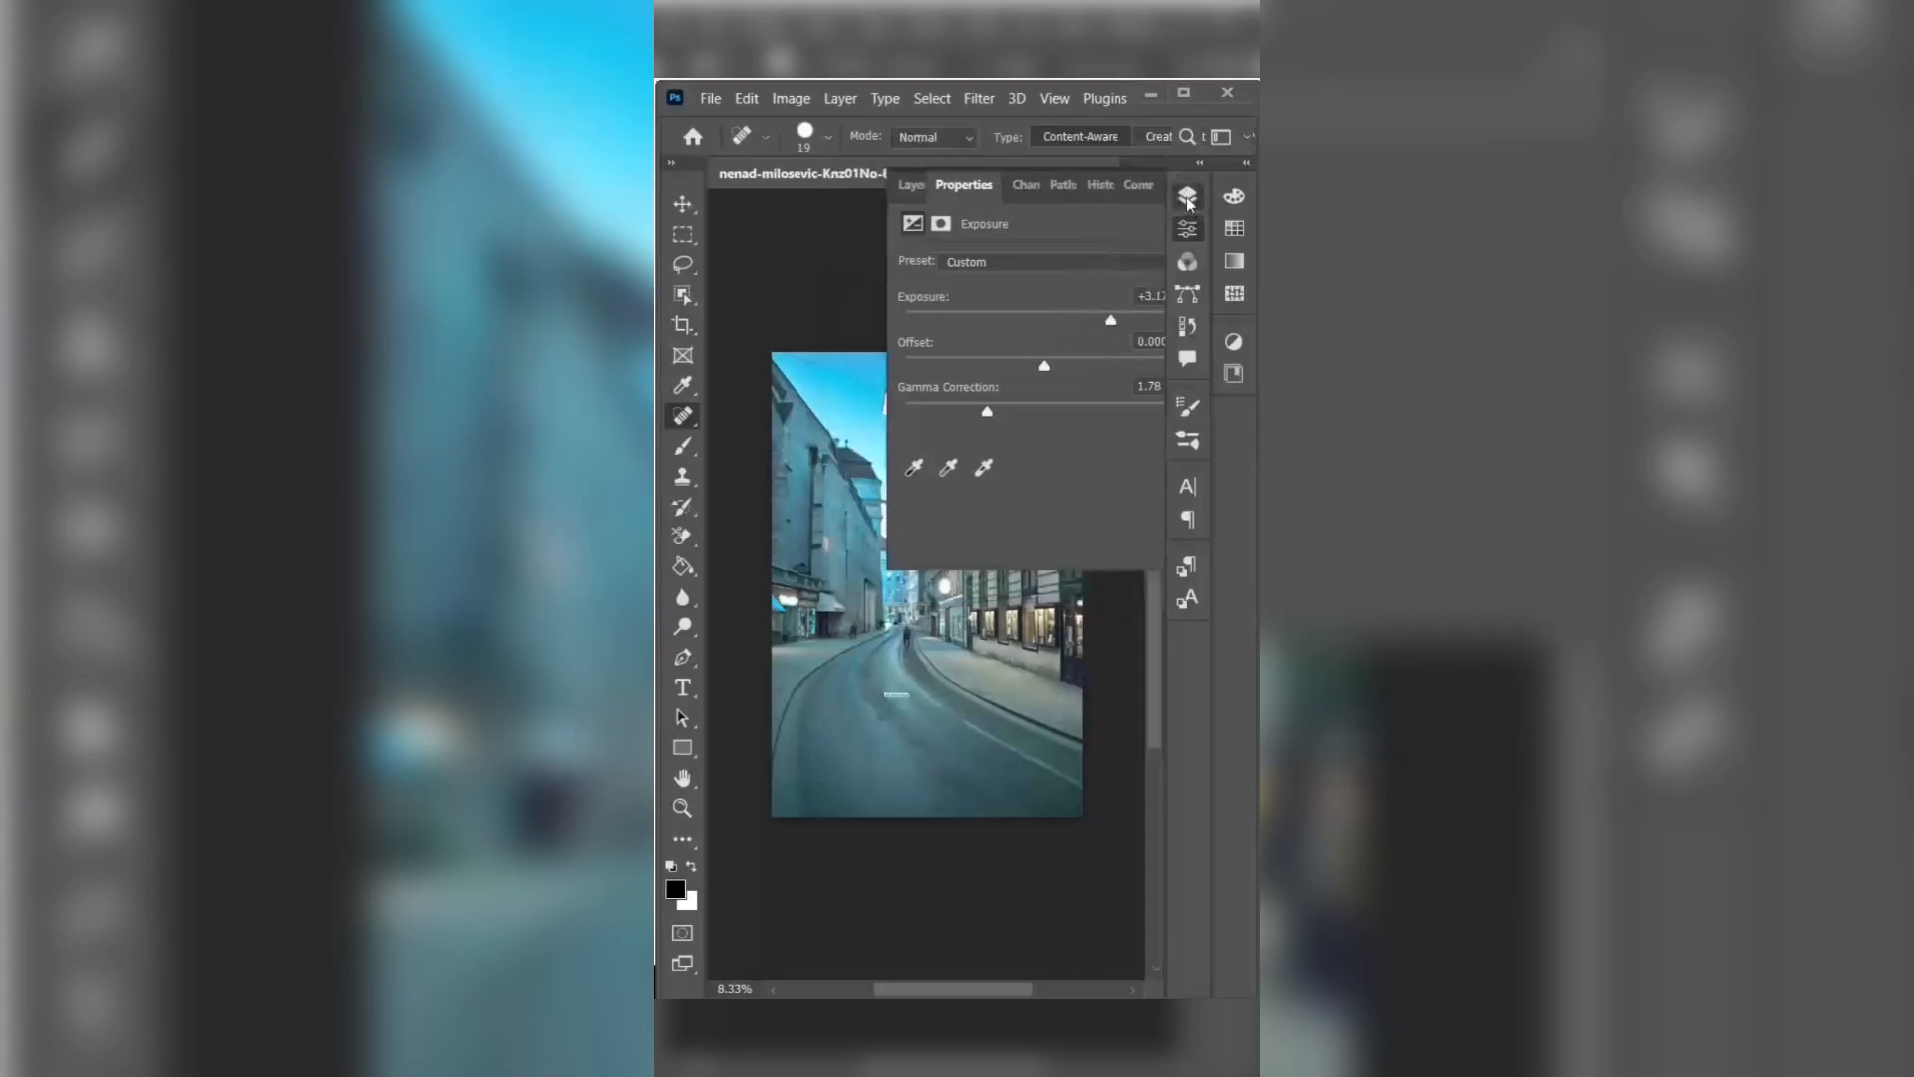
left_click(1189, 204)
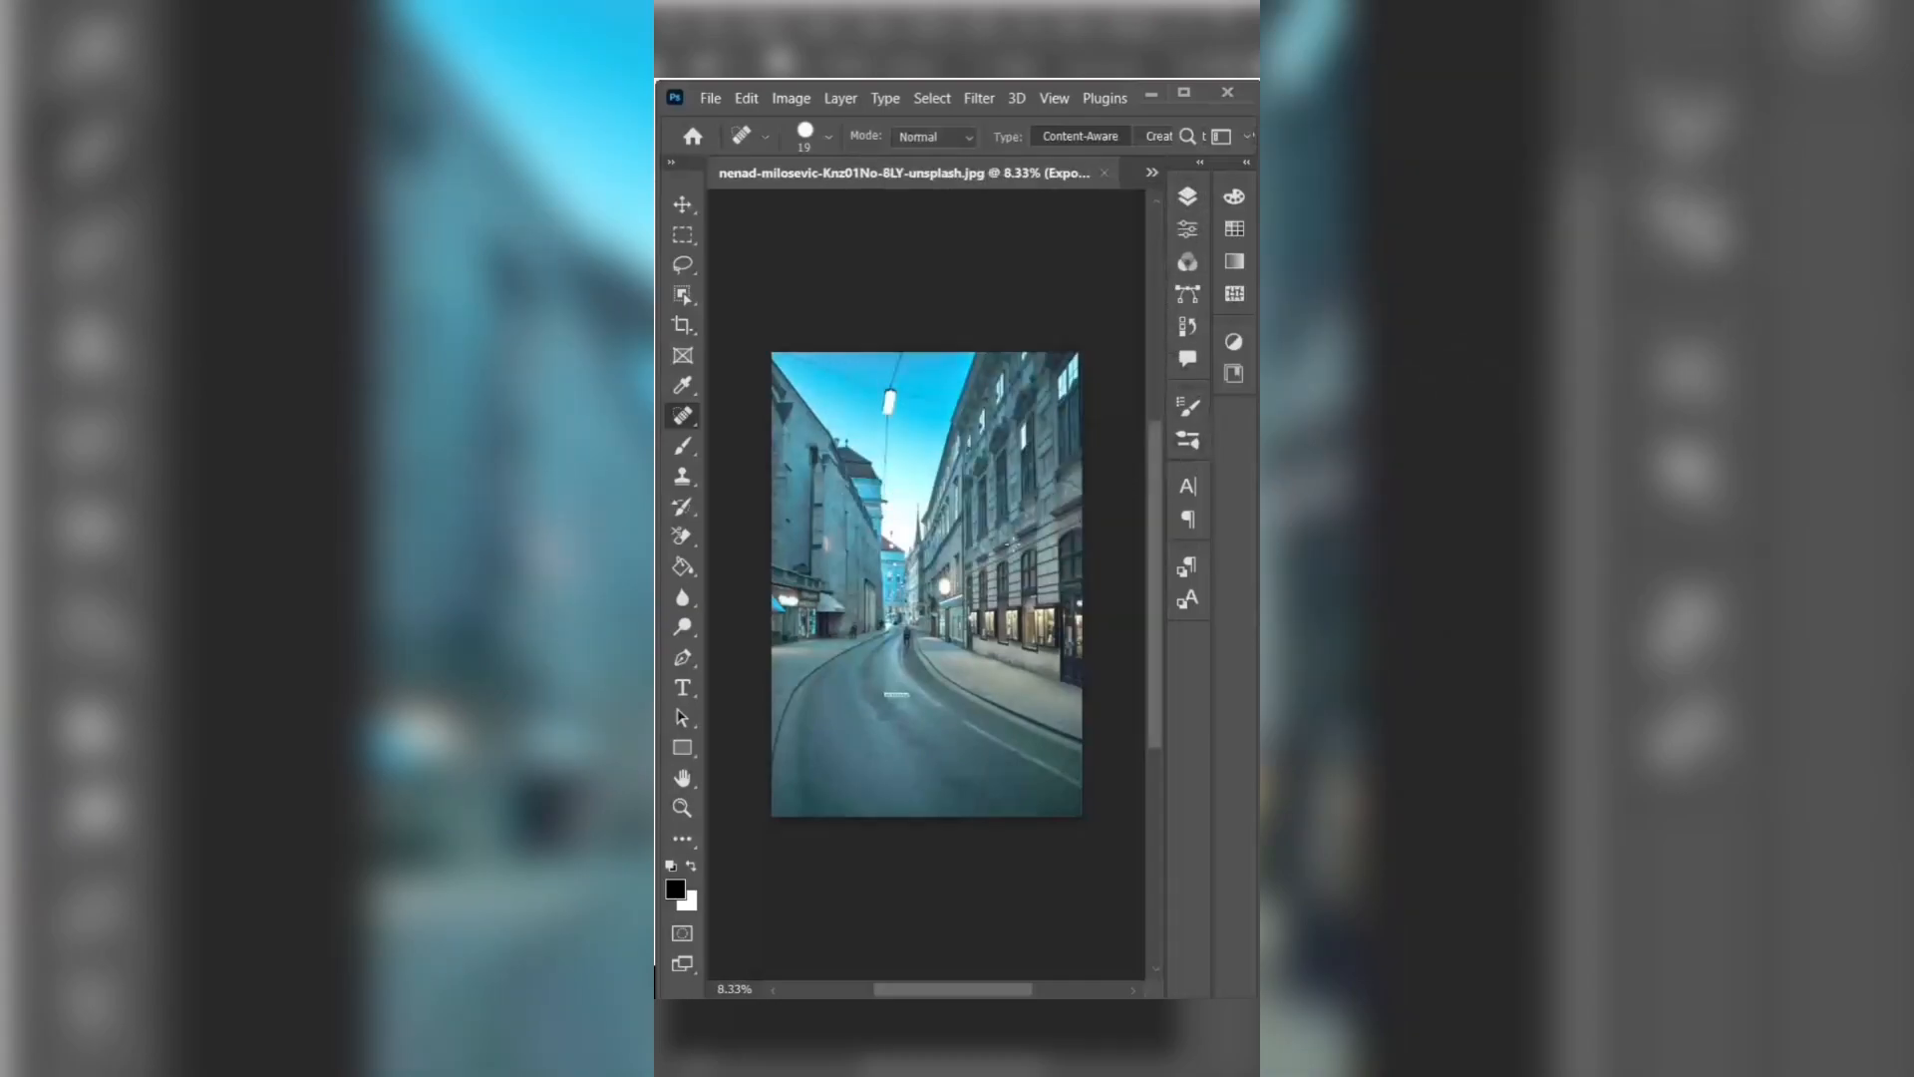
scroll(1002, 572, "up", 4)
scroll(1004, 563, "down", 4)
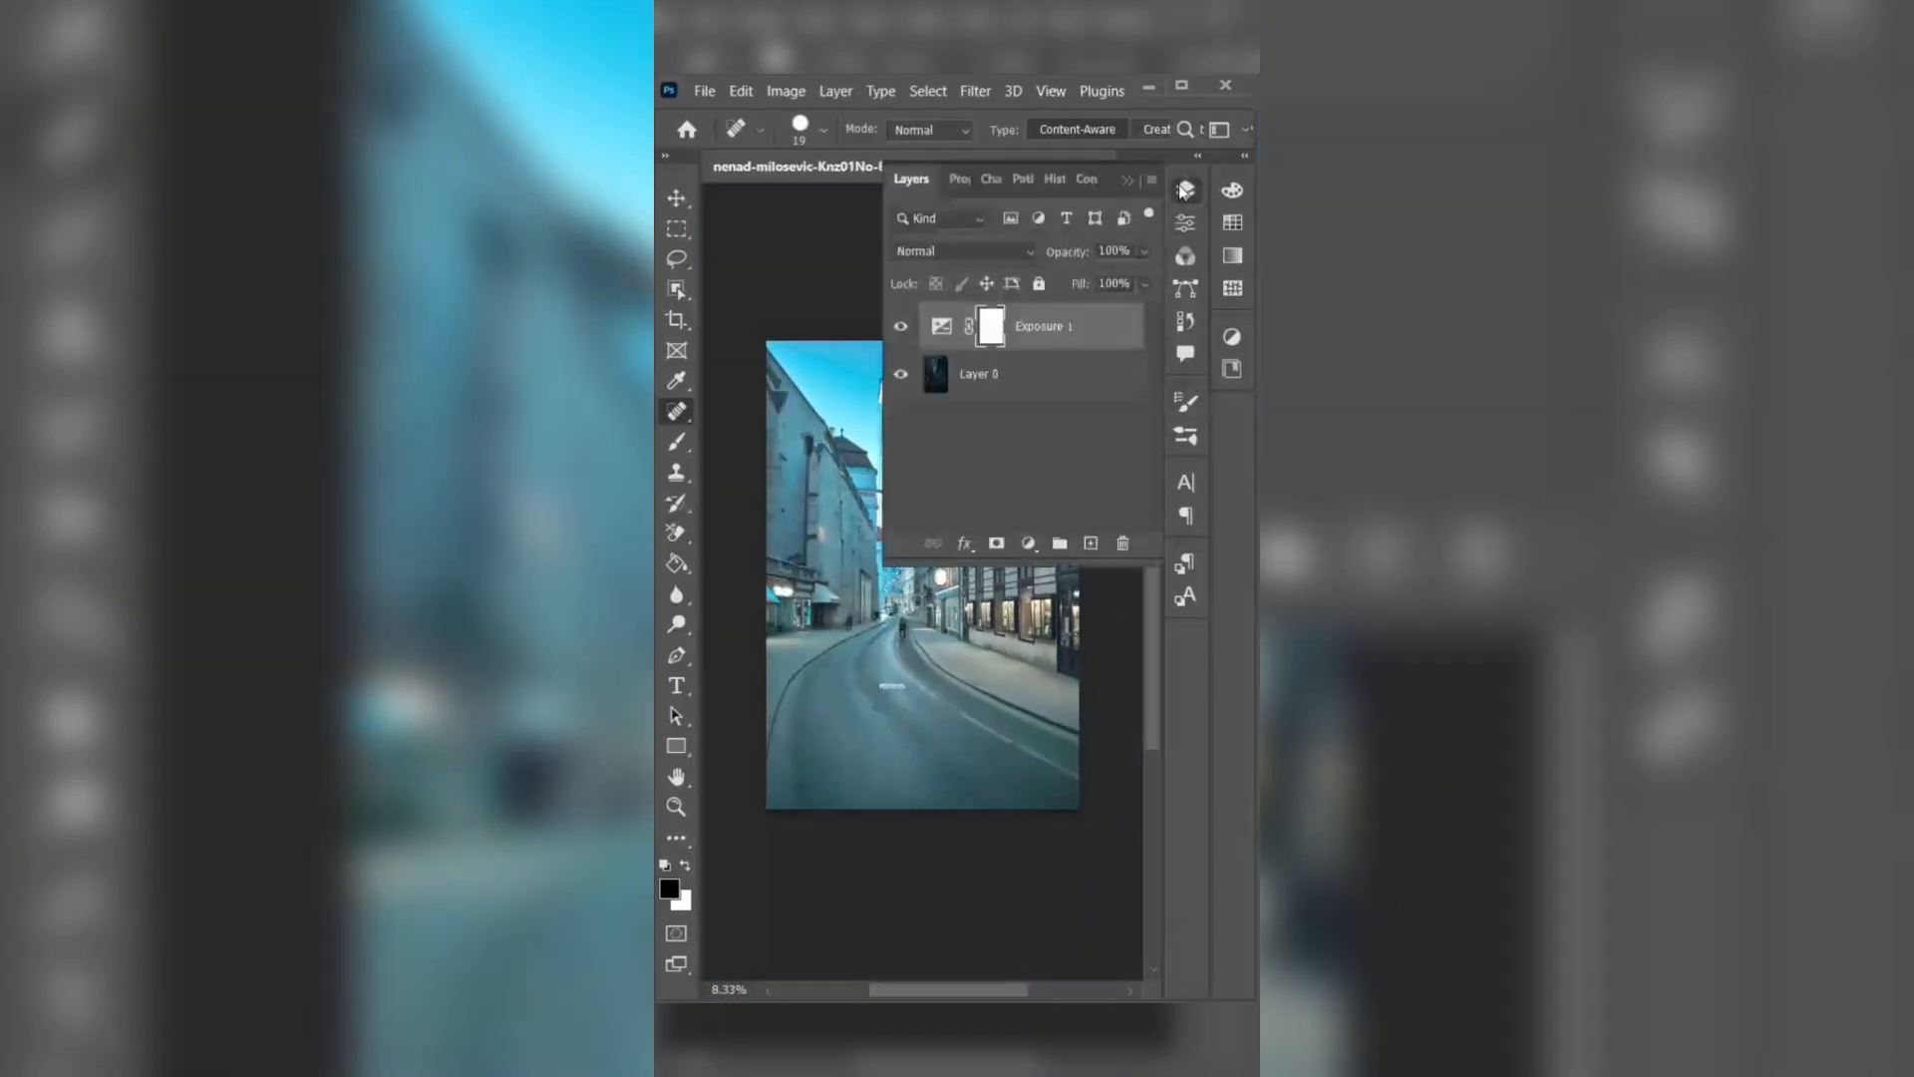
left_click(901, 326)
left_click(903, 327)
left_click(903, 328)
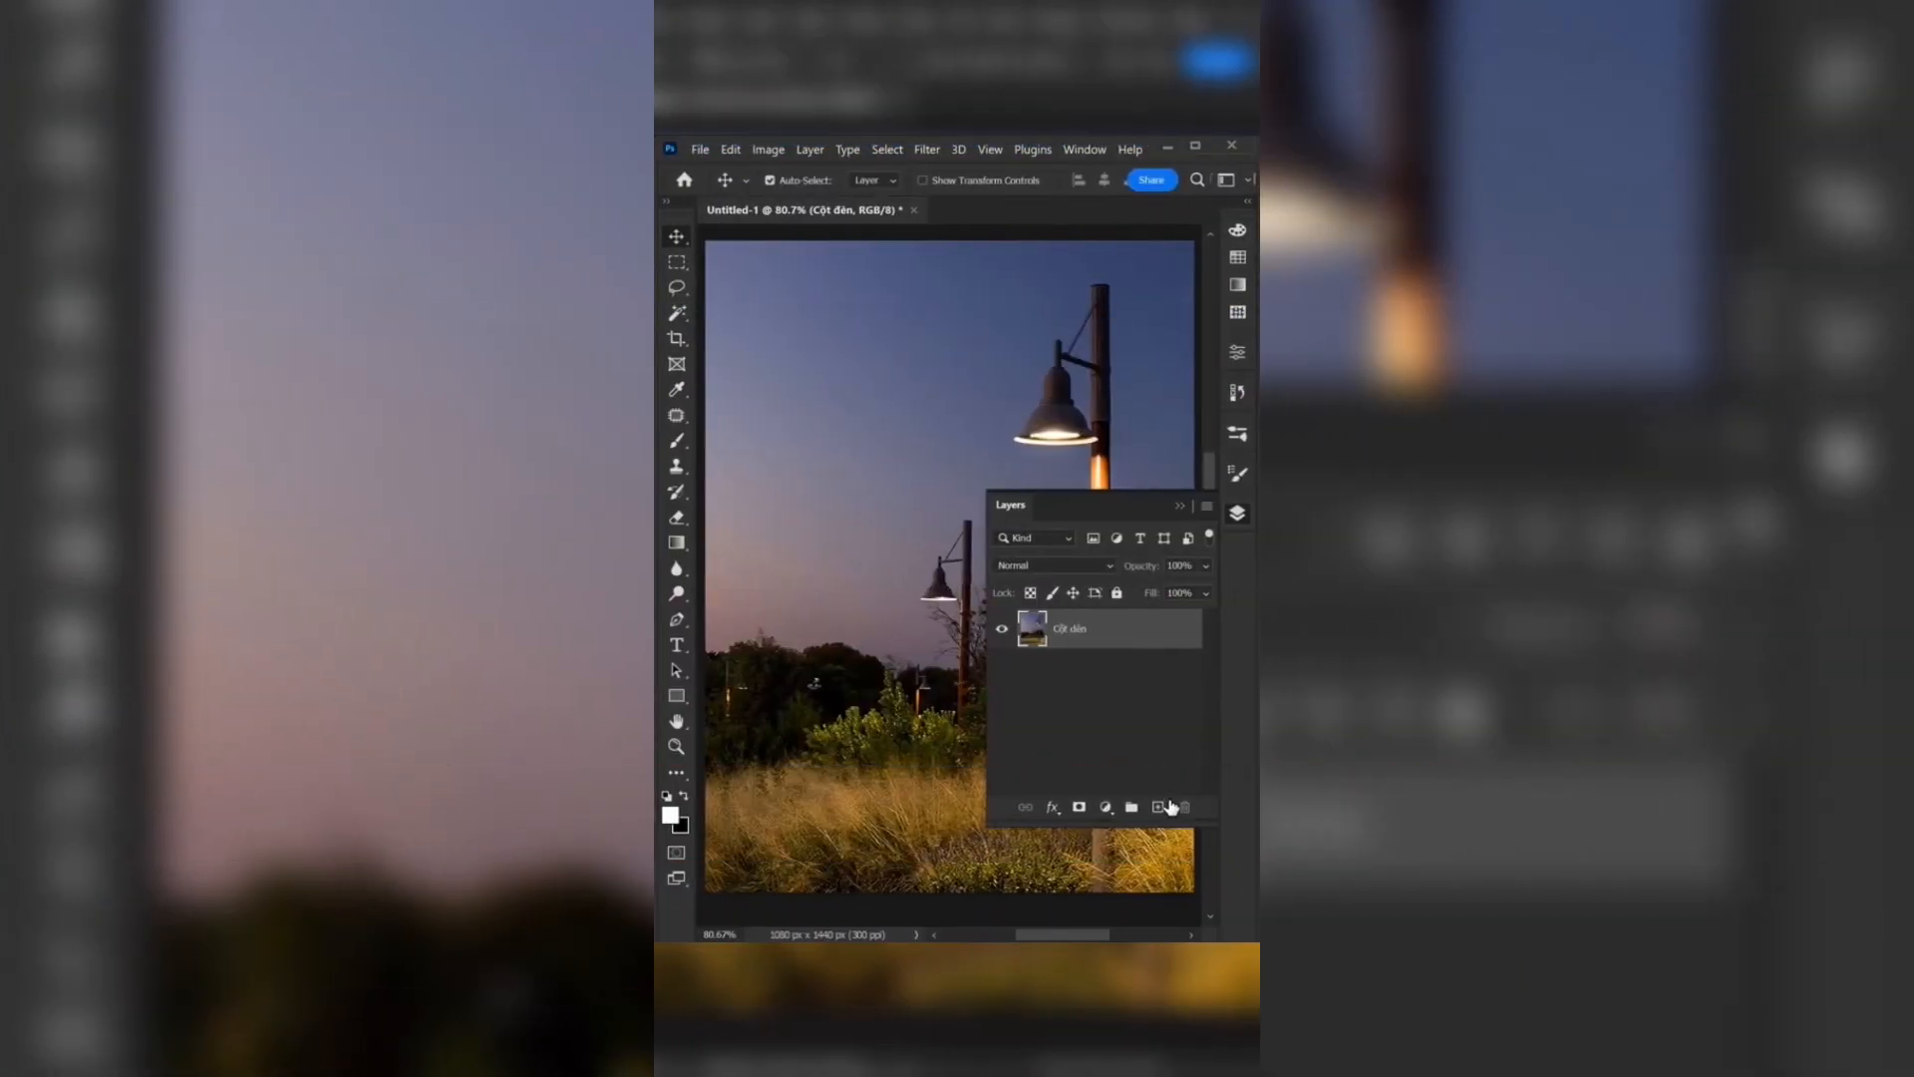
Step: Add a new layer to the lamp post photo and make a rectangular selection directly below the large lamp
left_click(1236, 516)
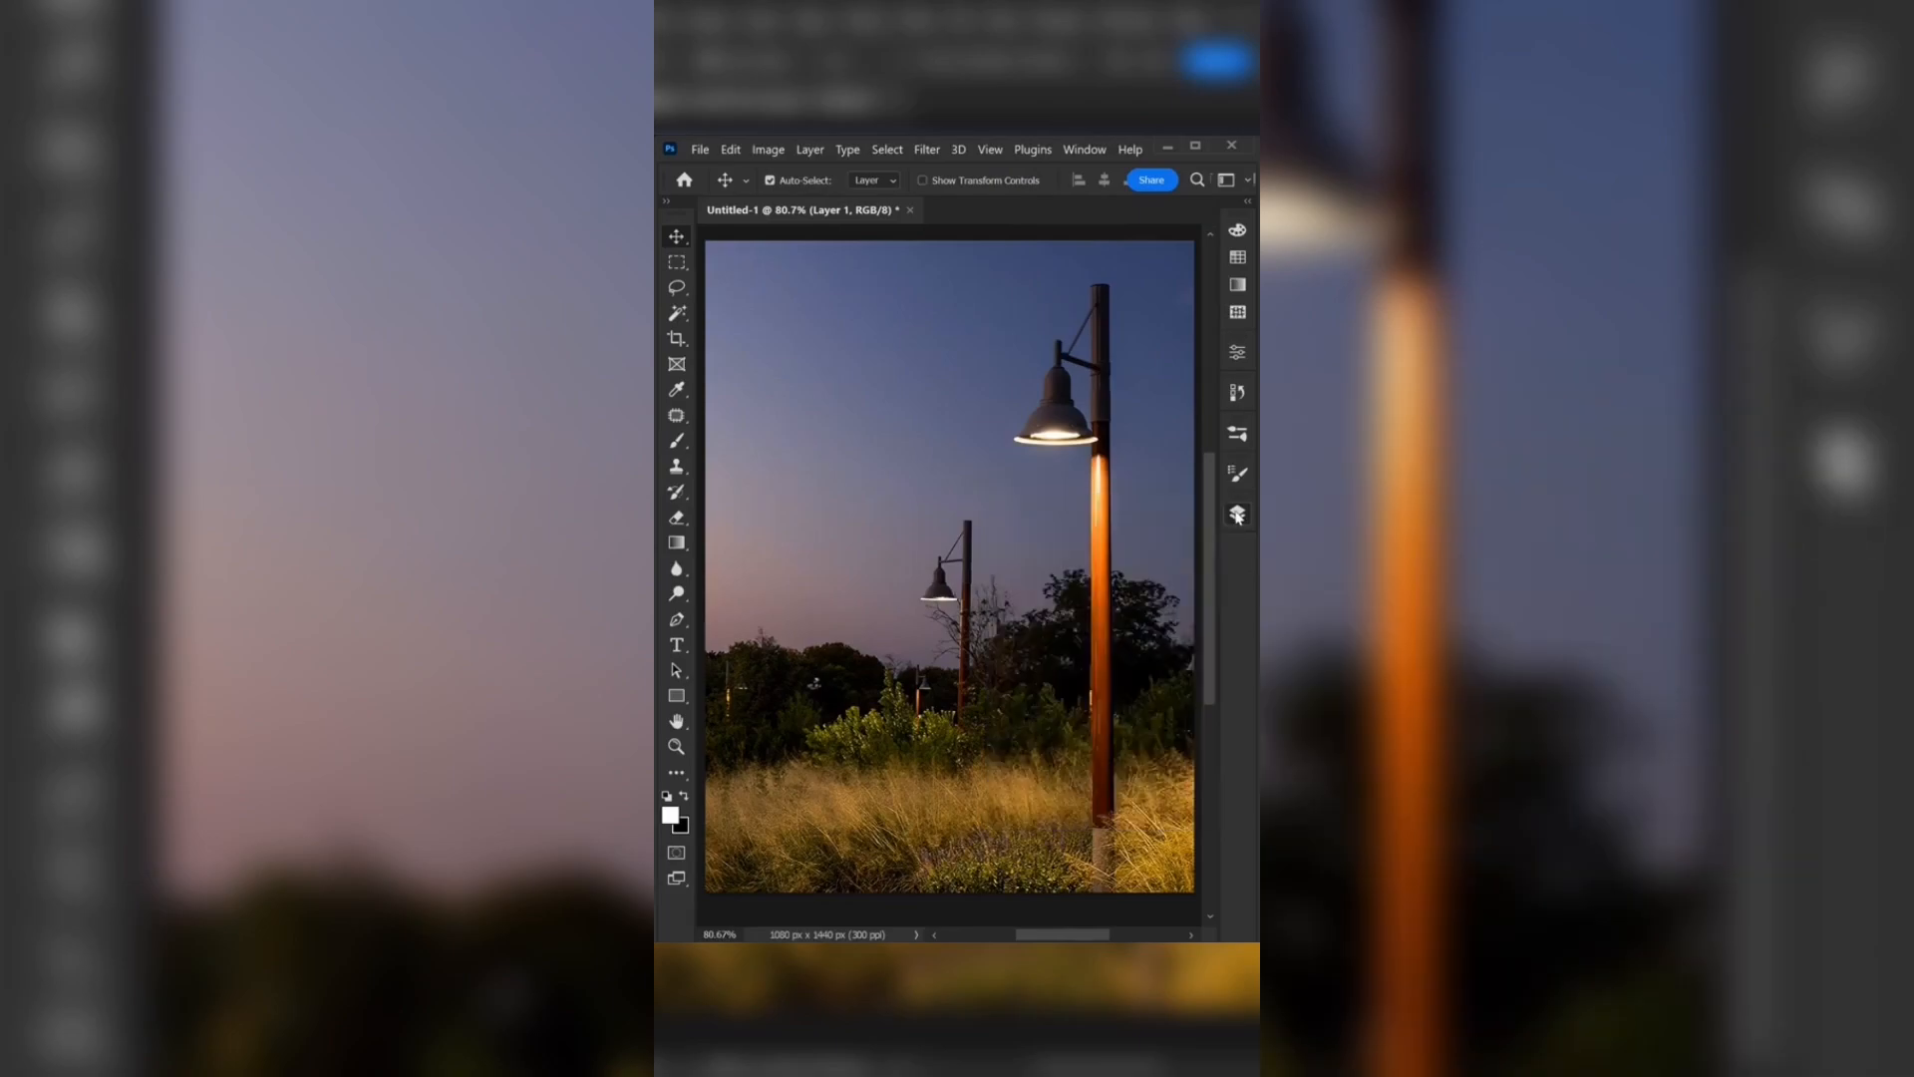
left_click(676, 265)
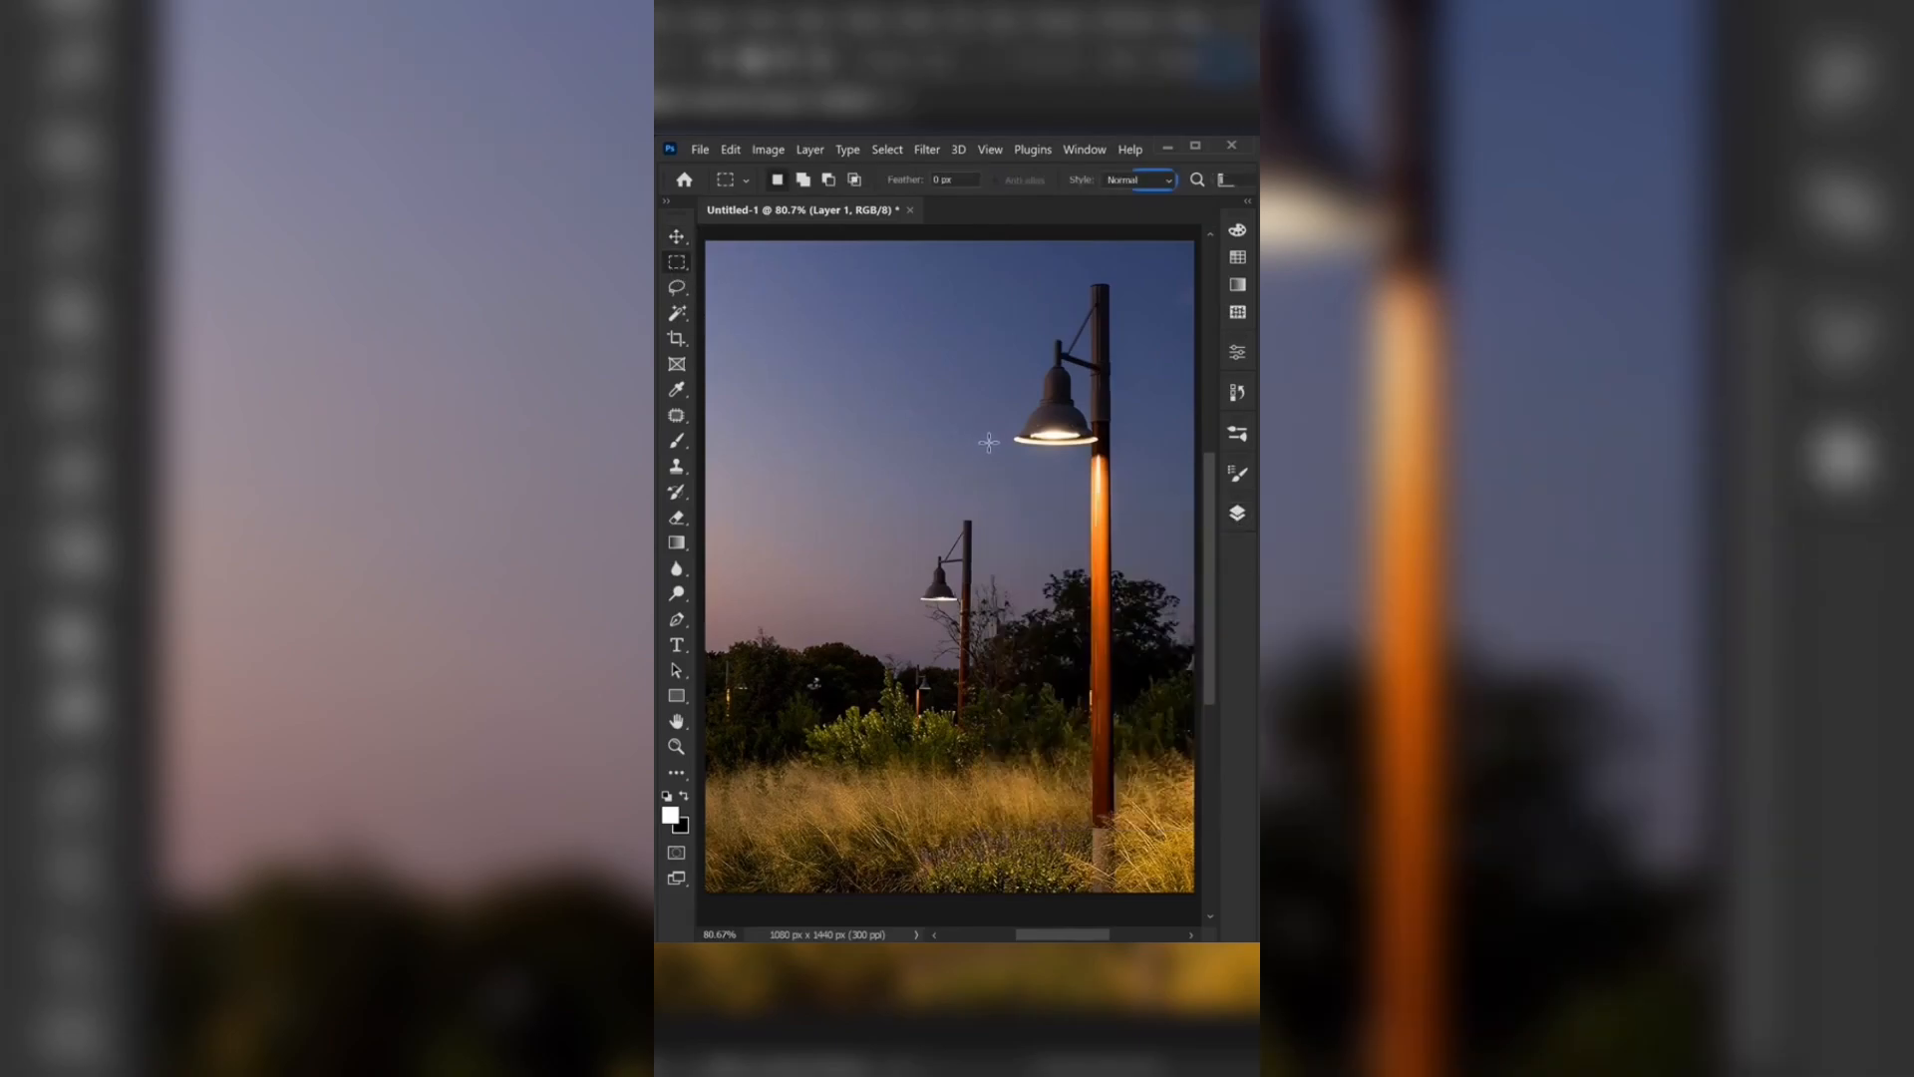
left_click_drag(974, 437, 1134, 670)
Step: Paint soft white light into the upper part of the selection with a large brush and clear the selection
key("b")
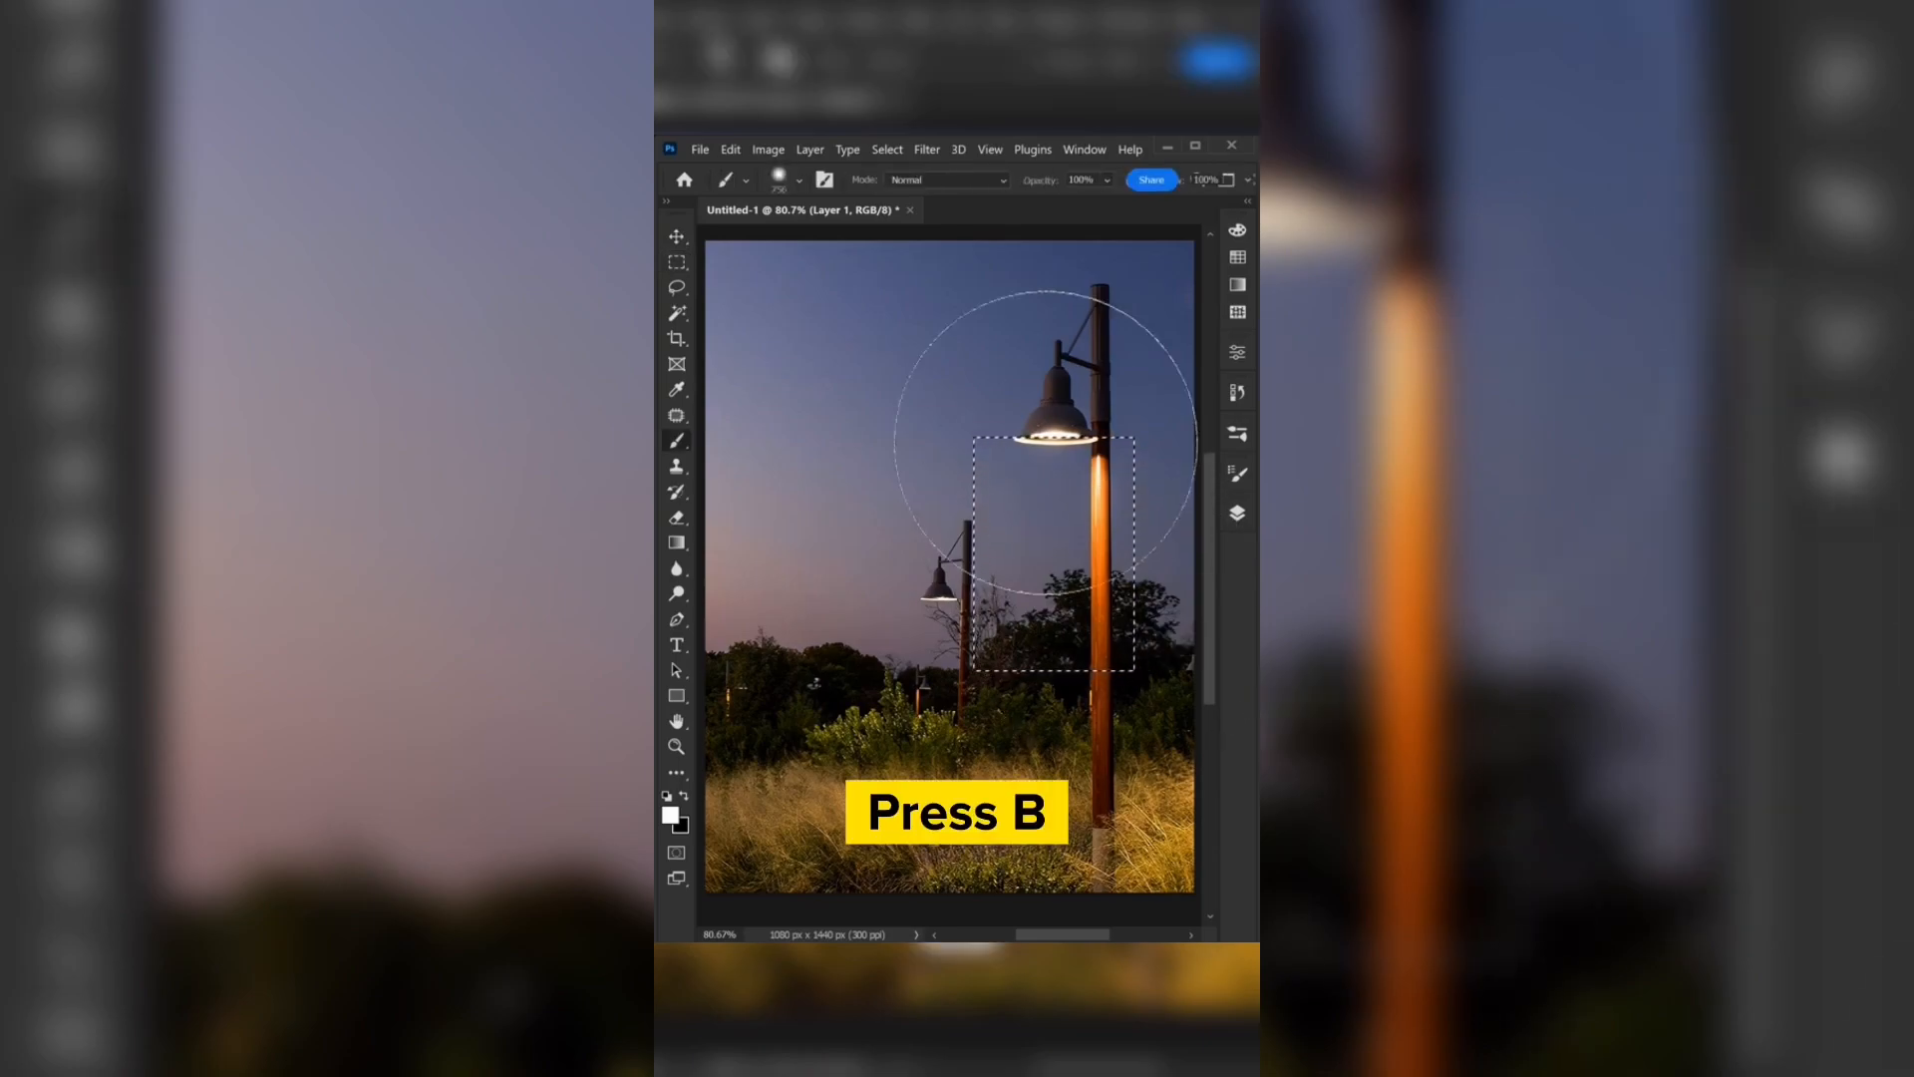
left_click(1047, 454)
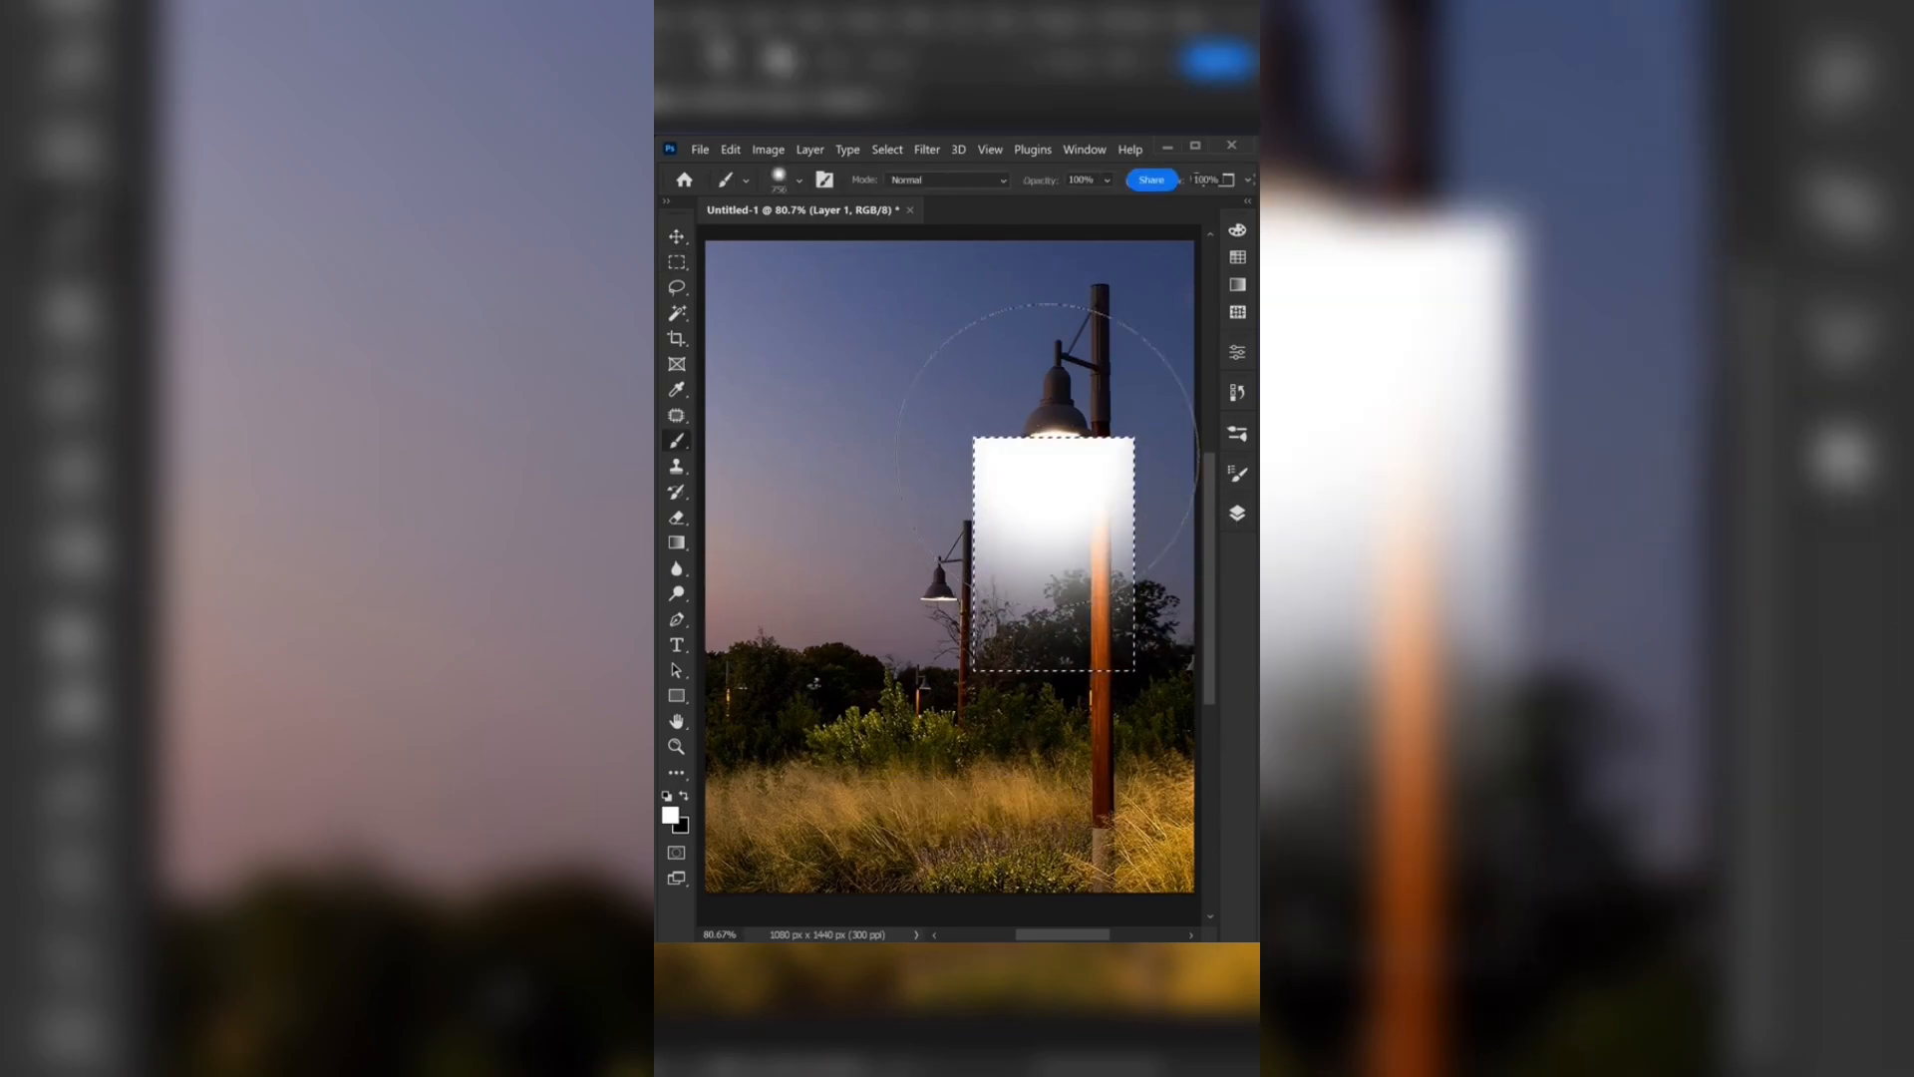
left_click(1047, 454)
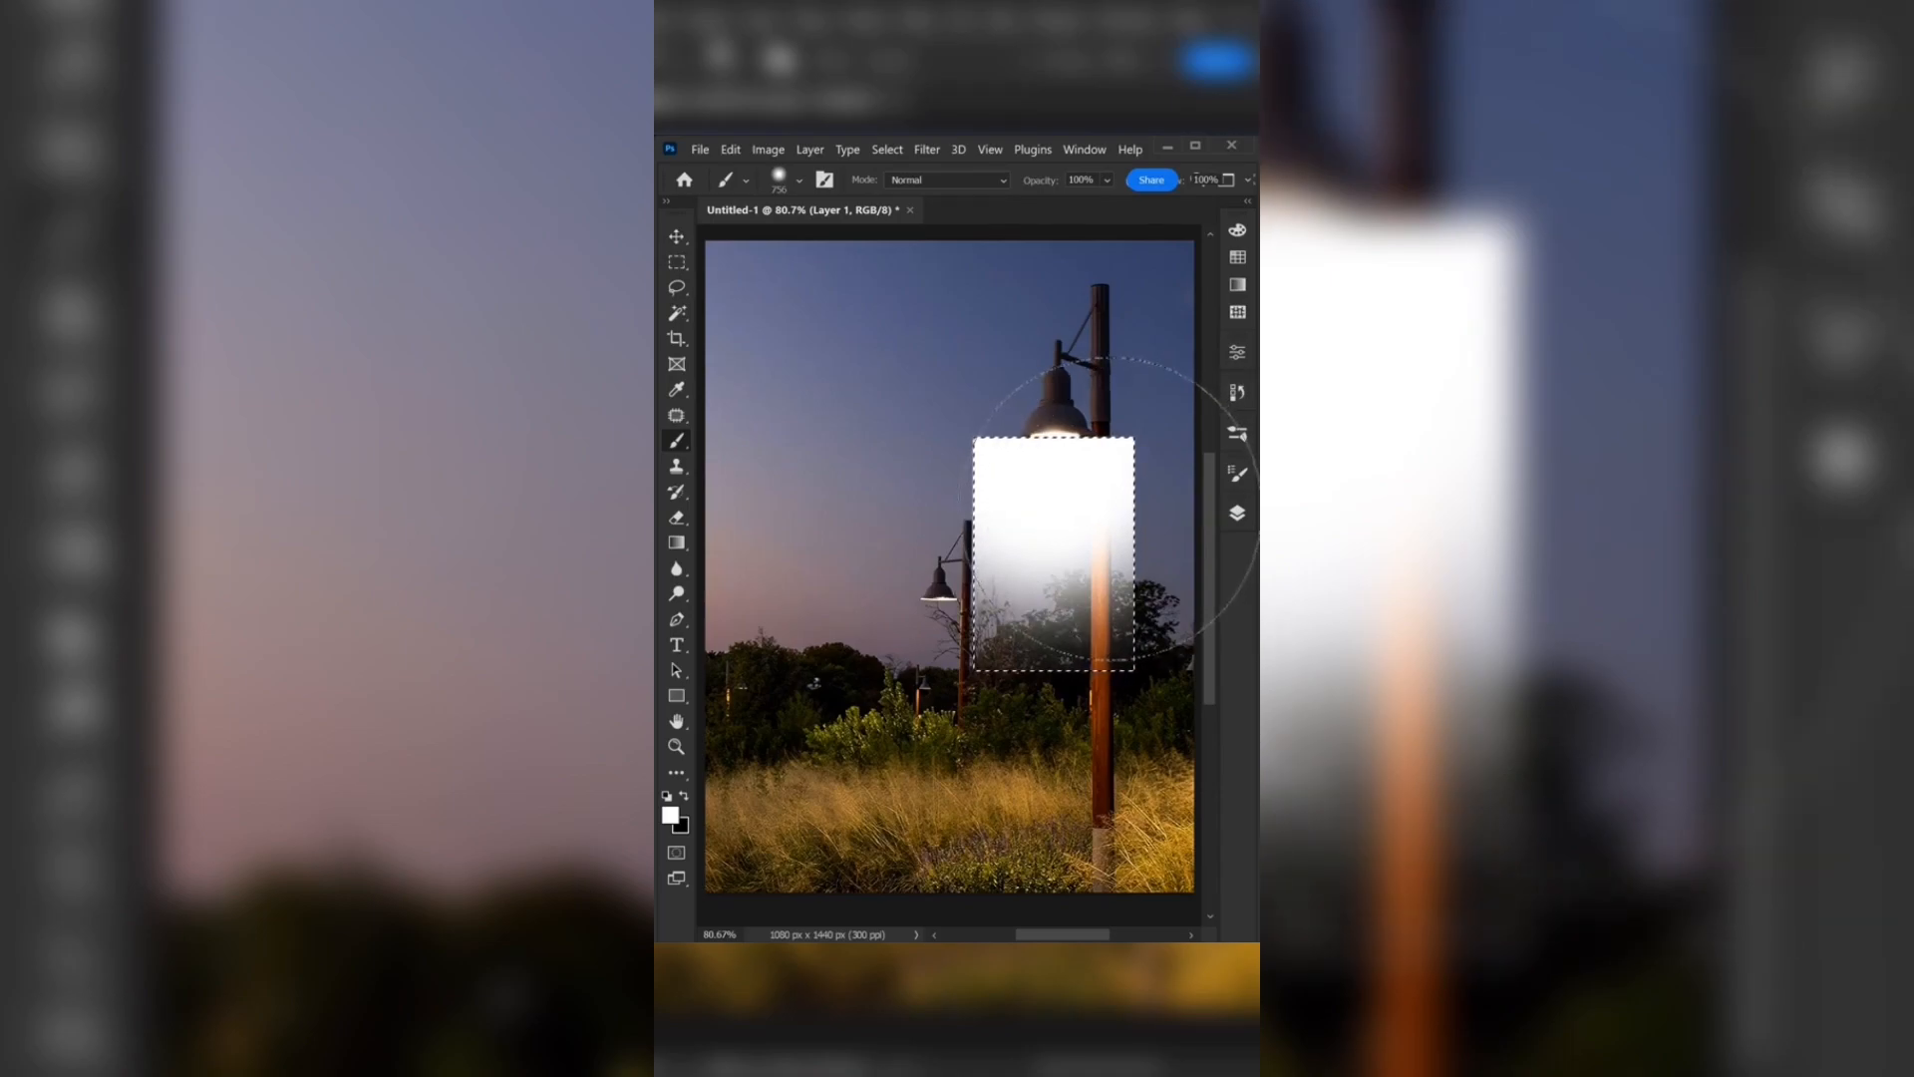
key("v")
key("ctrl+d")
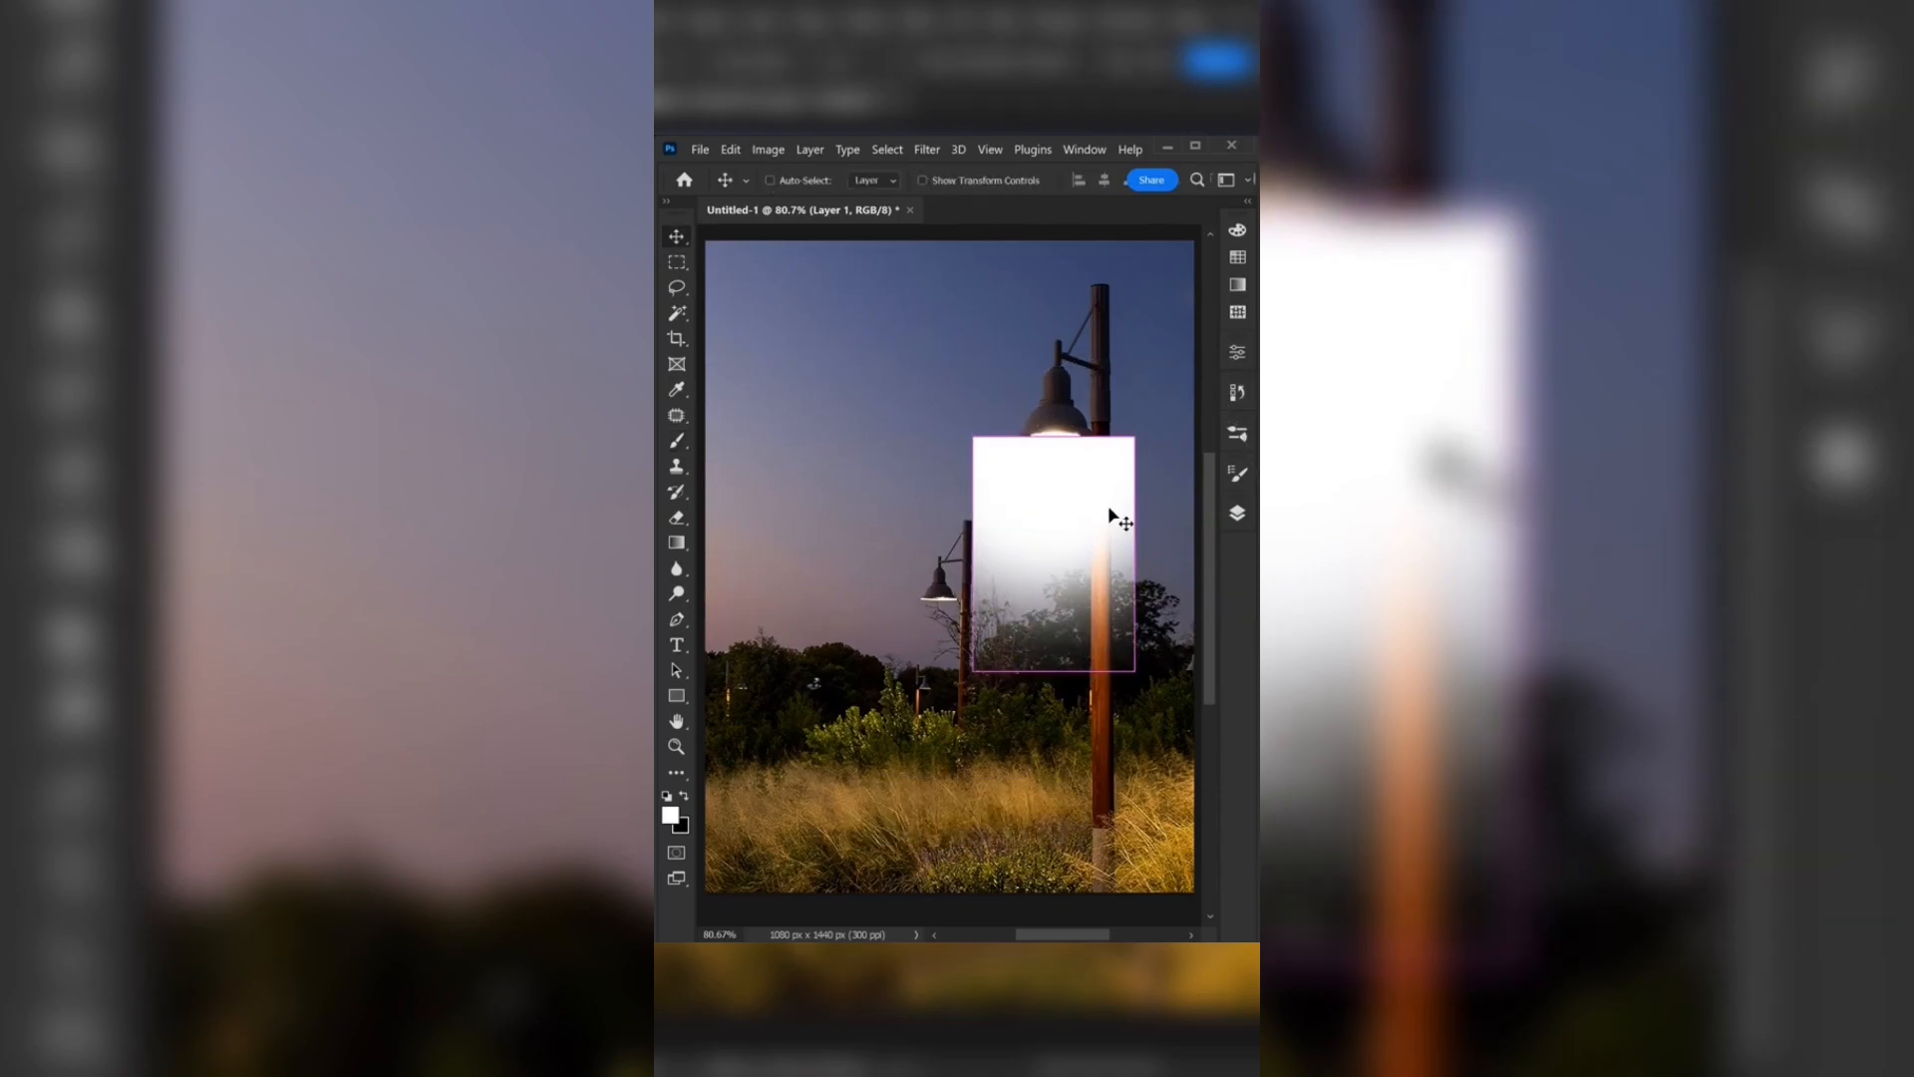
Step: Transform the white light with Perspective, narrowing its upper edge to the lamp's width to form a cone
key("ctrl+t")
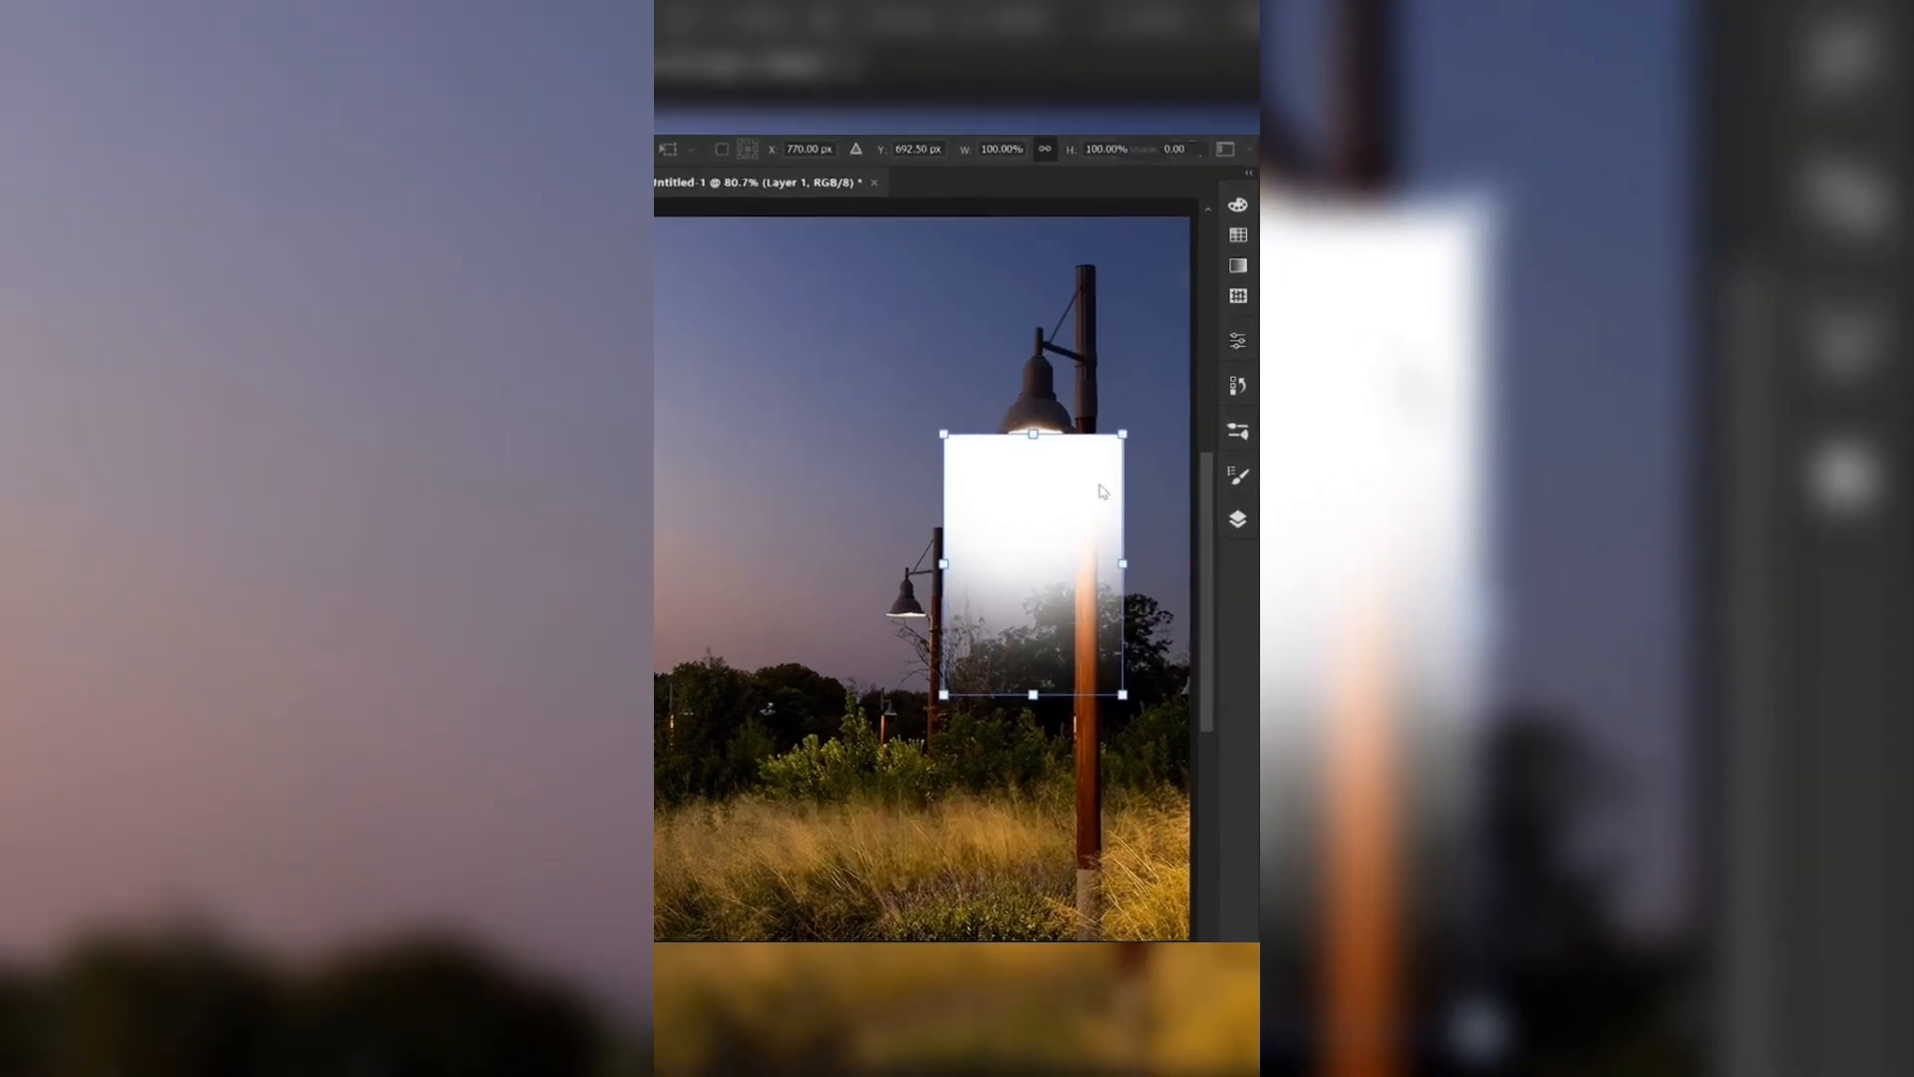
right_click(1044, 482)
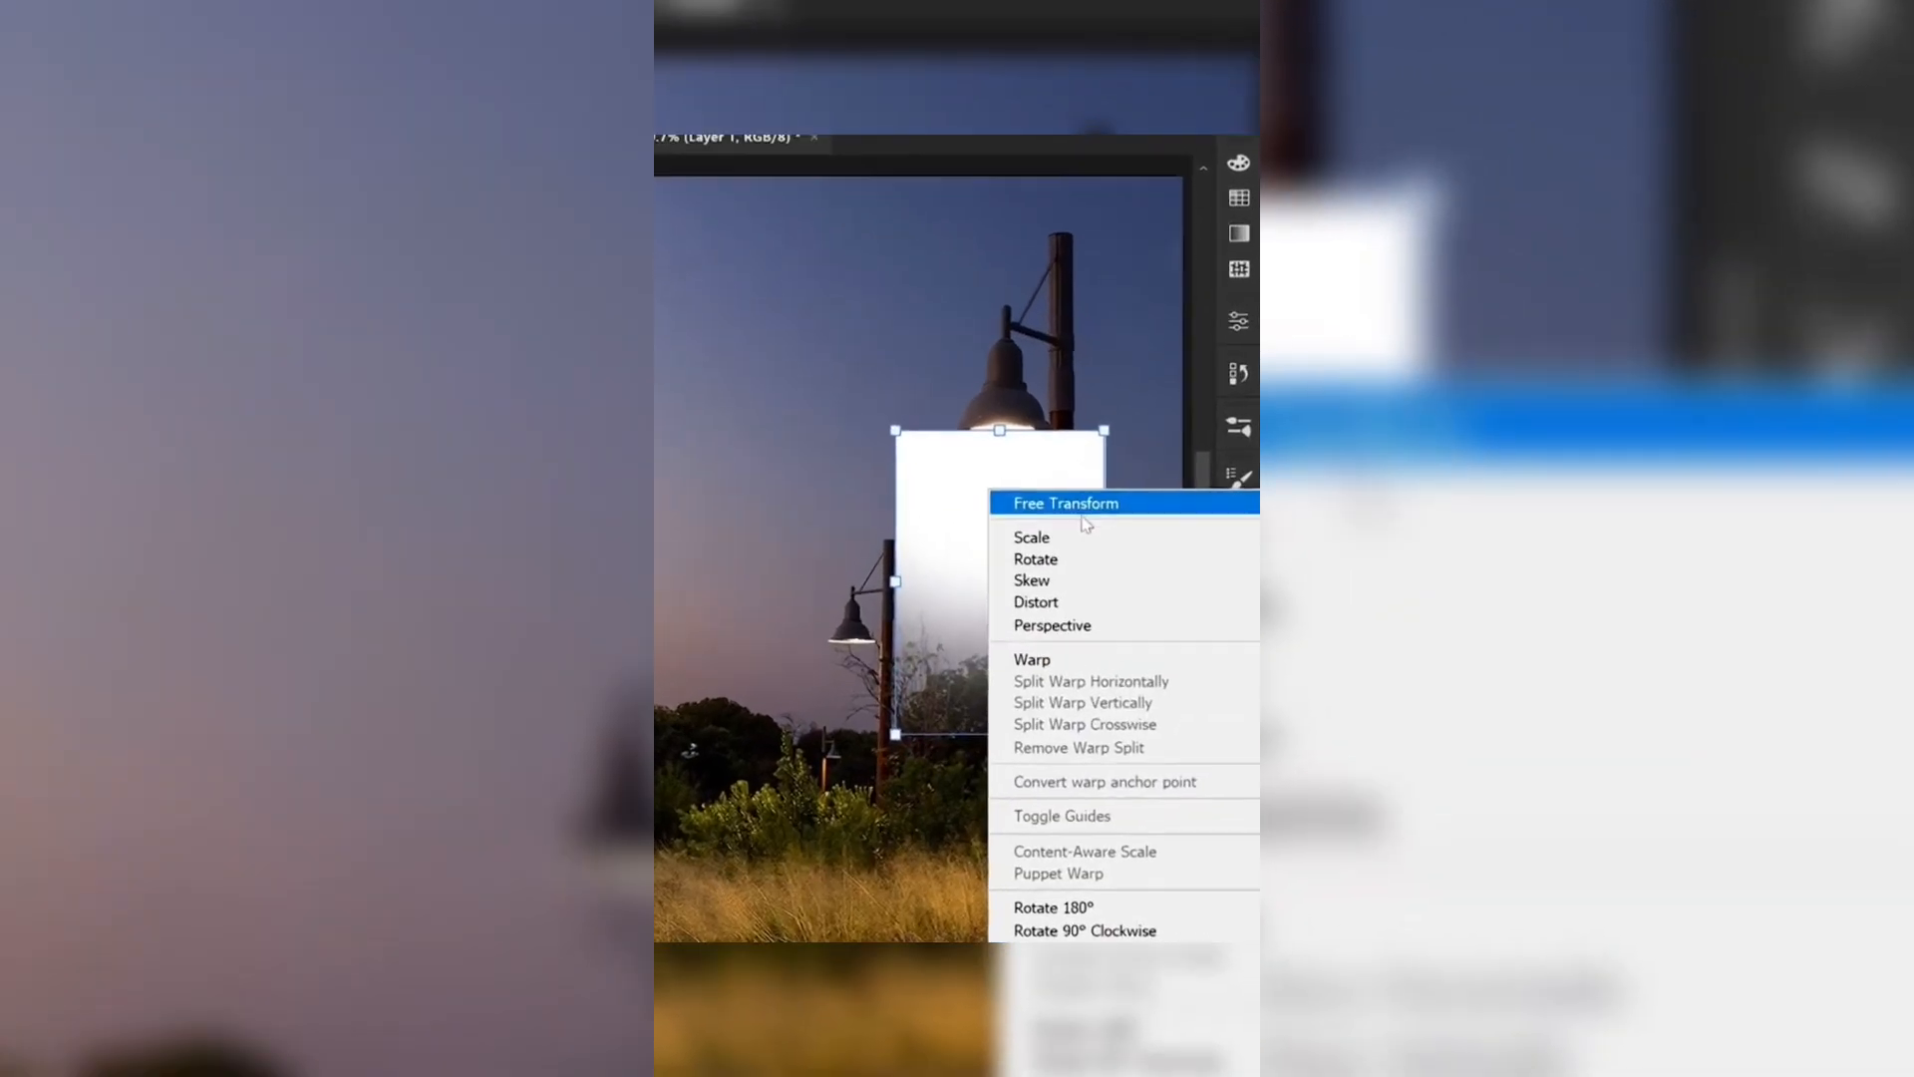
left_click(1089, 630)
mouse_move(1103, 431)
left_mouse_down()
mouse_move(1042, 448)
mouse_move(1081, 449)
left_mouse_up()
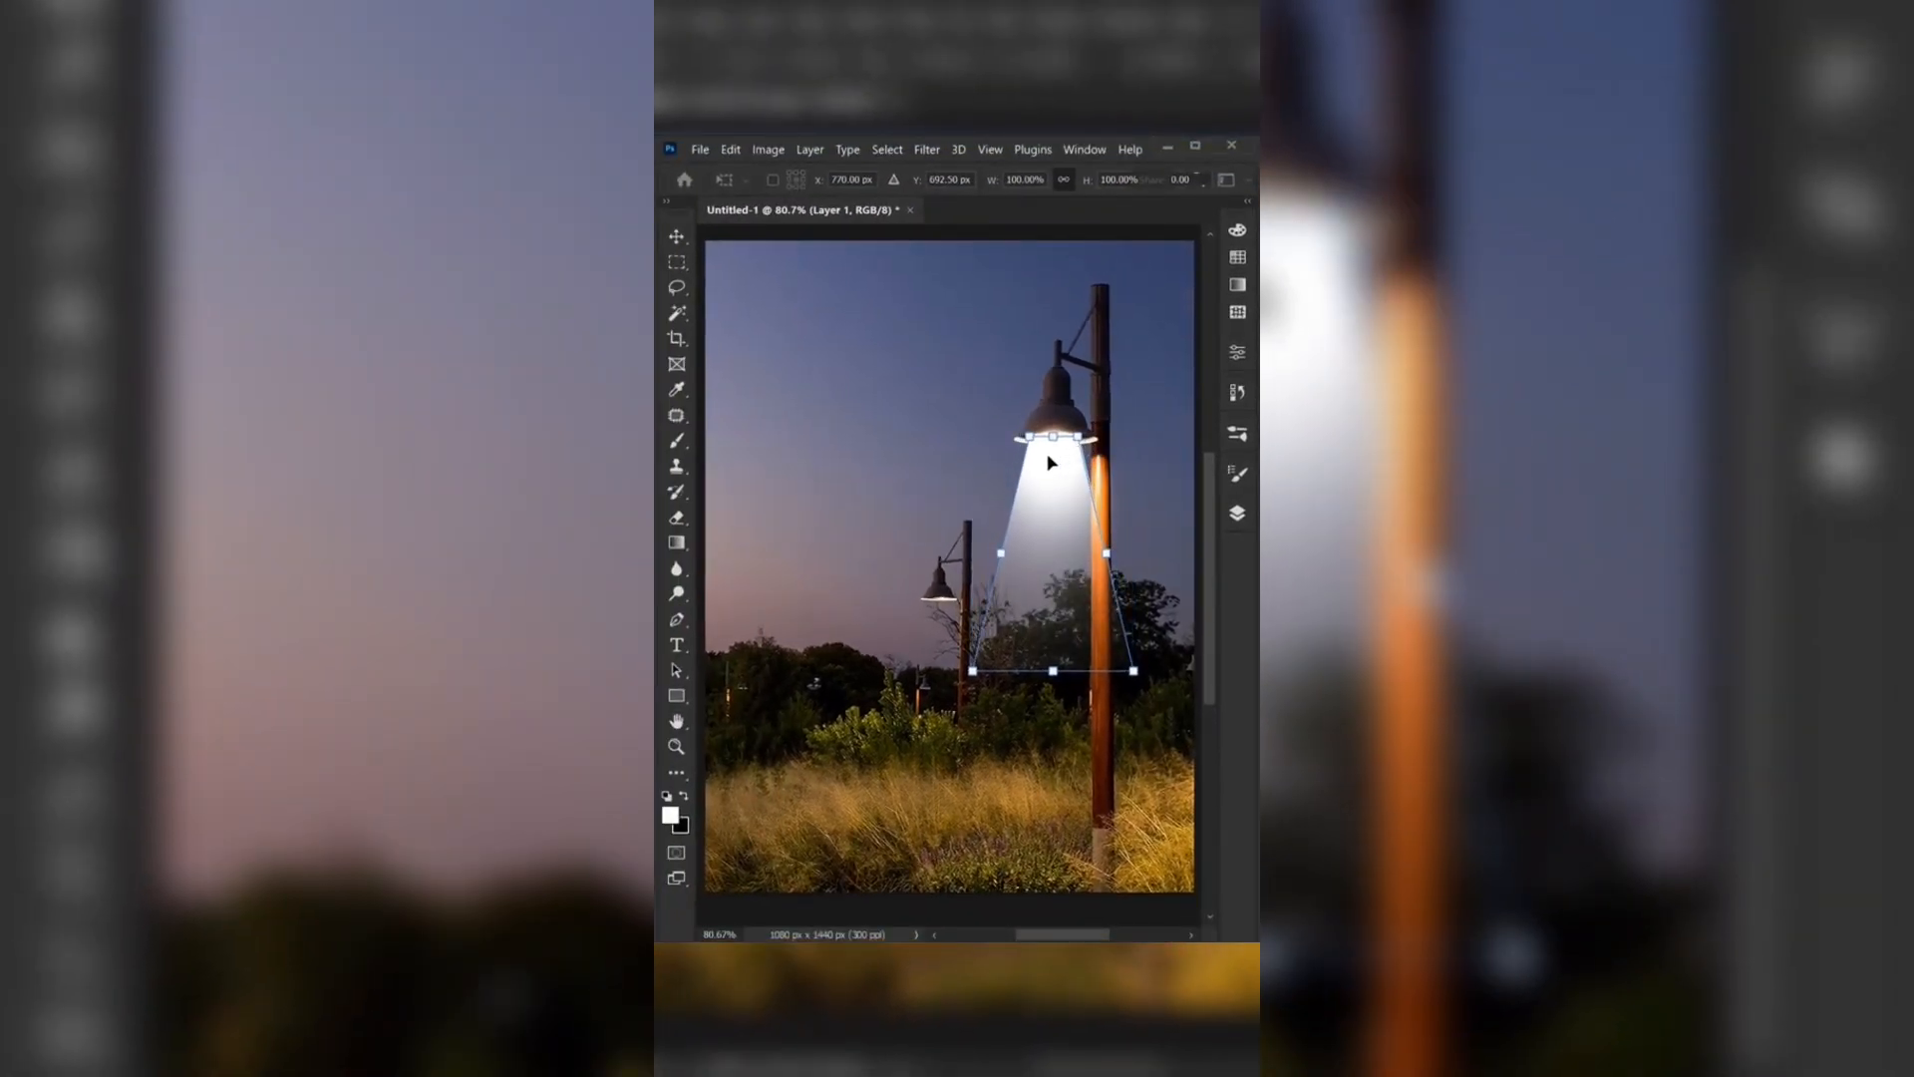
key("Return")
Step: Set the blending mode of Layer 1 to Overlay
left_click(1236, 515)
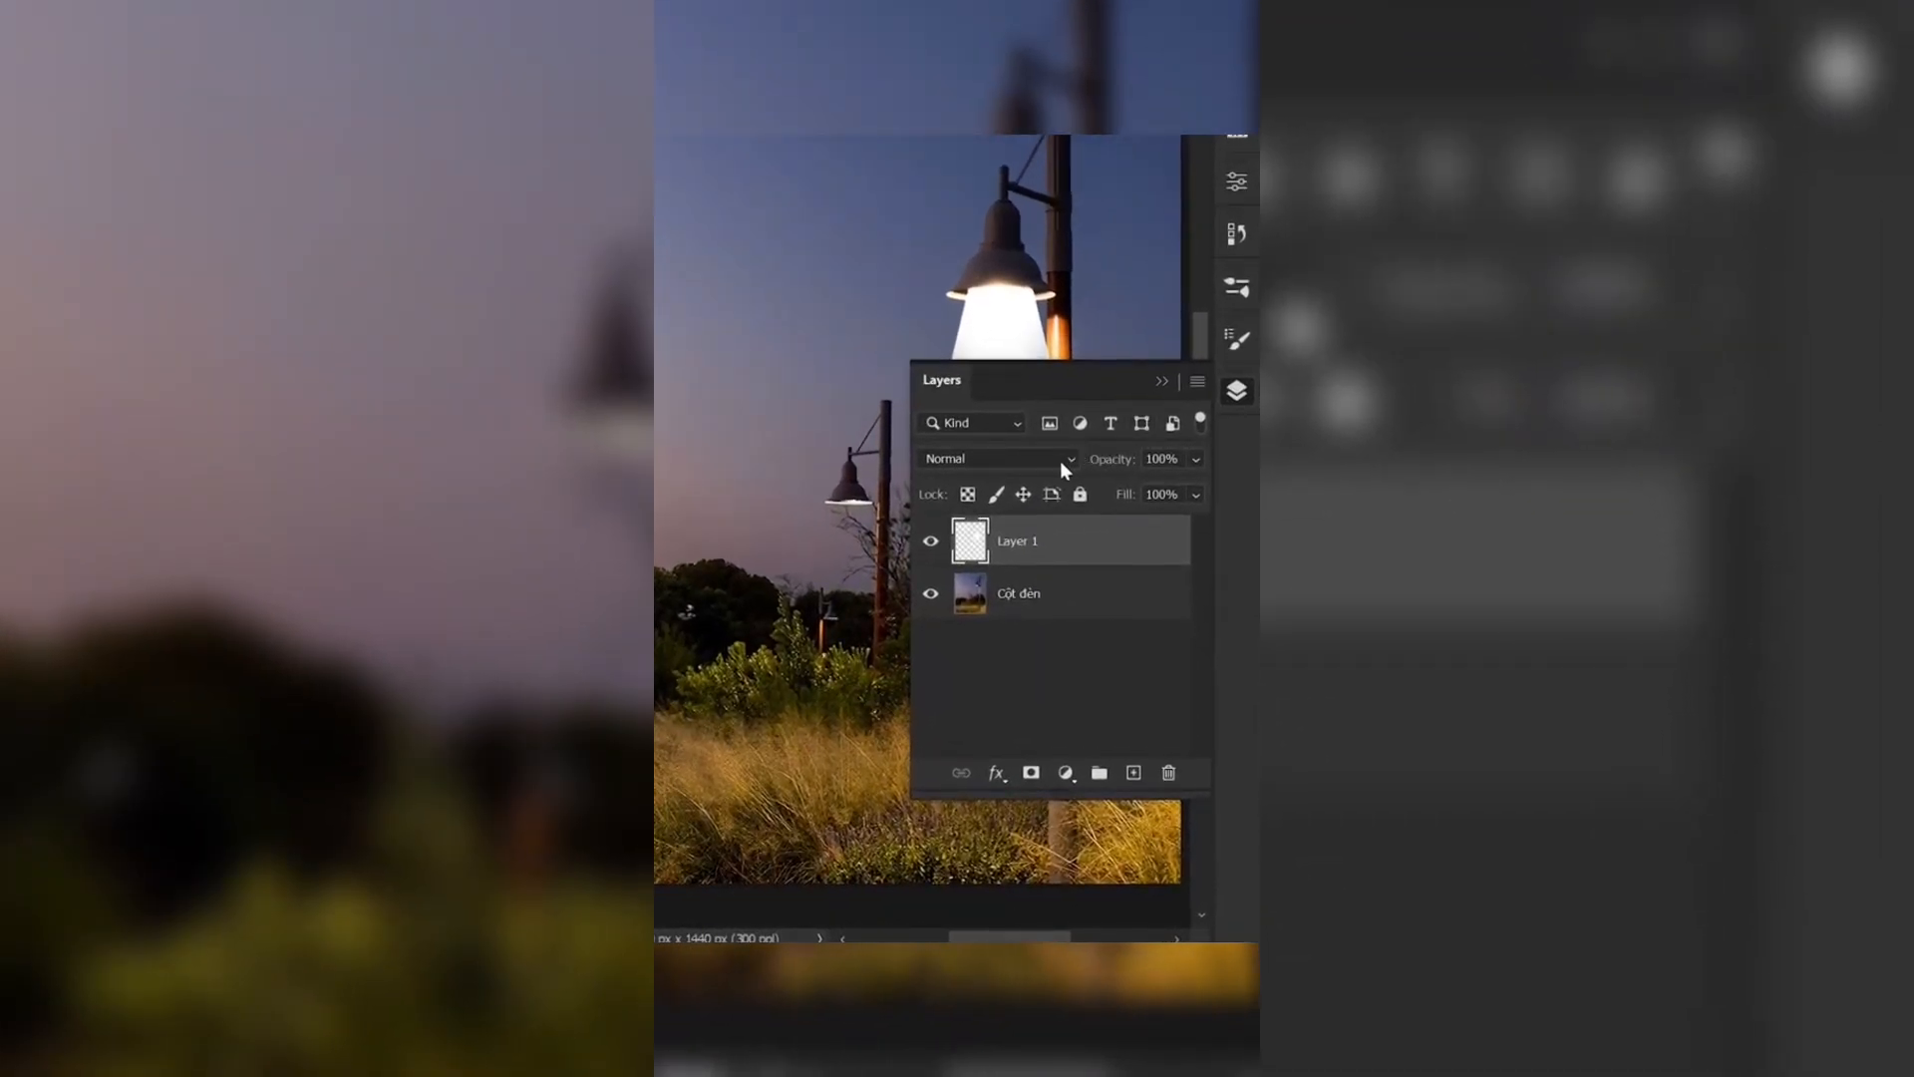
left_click(1065, 479)
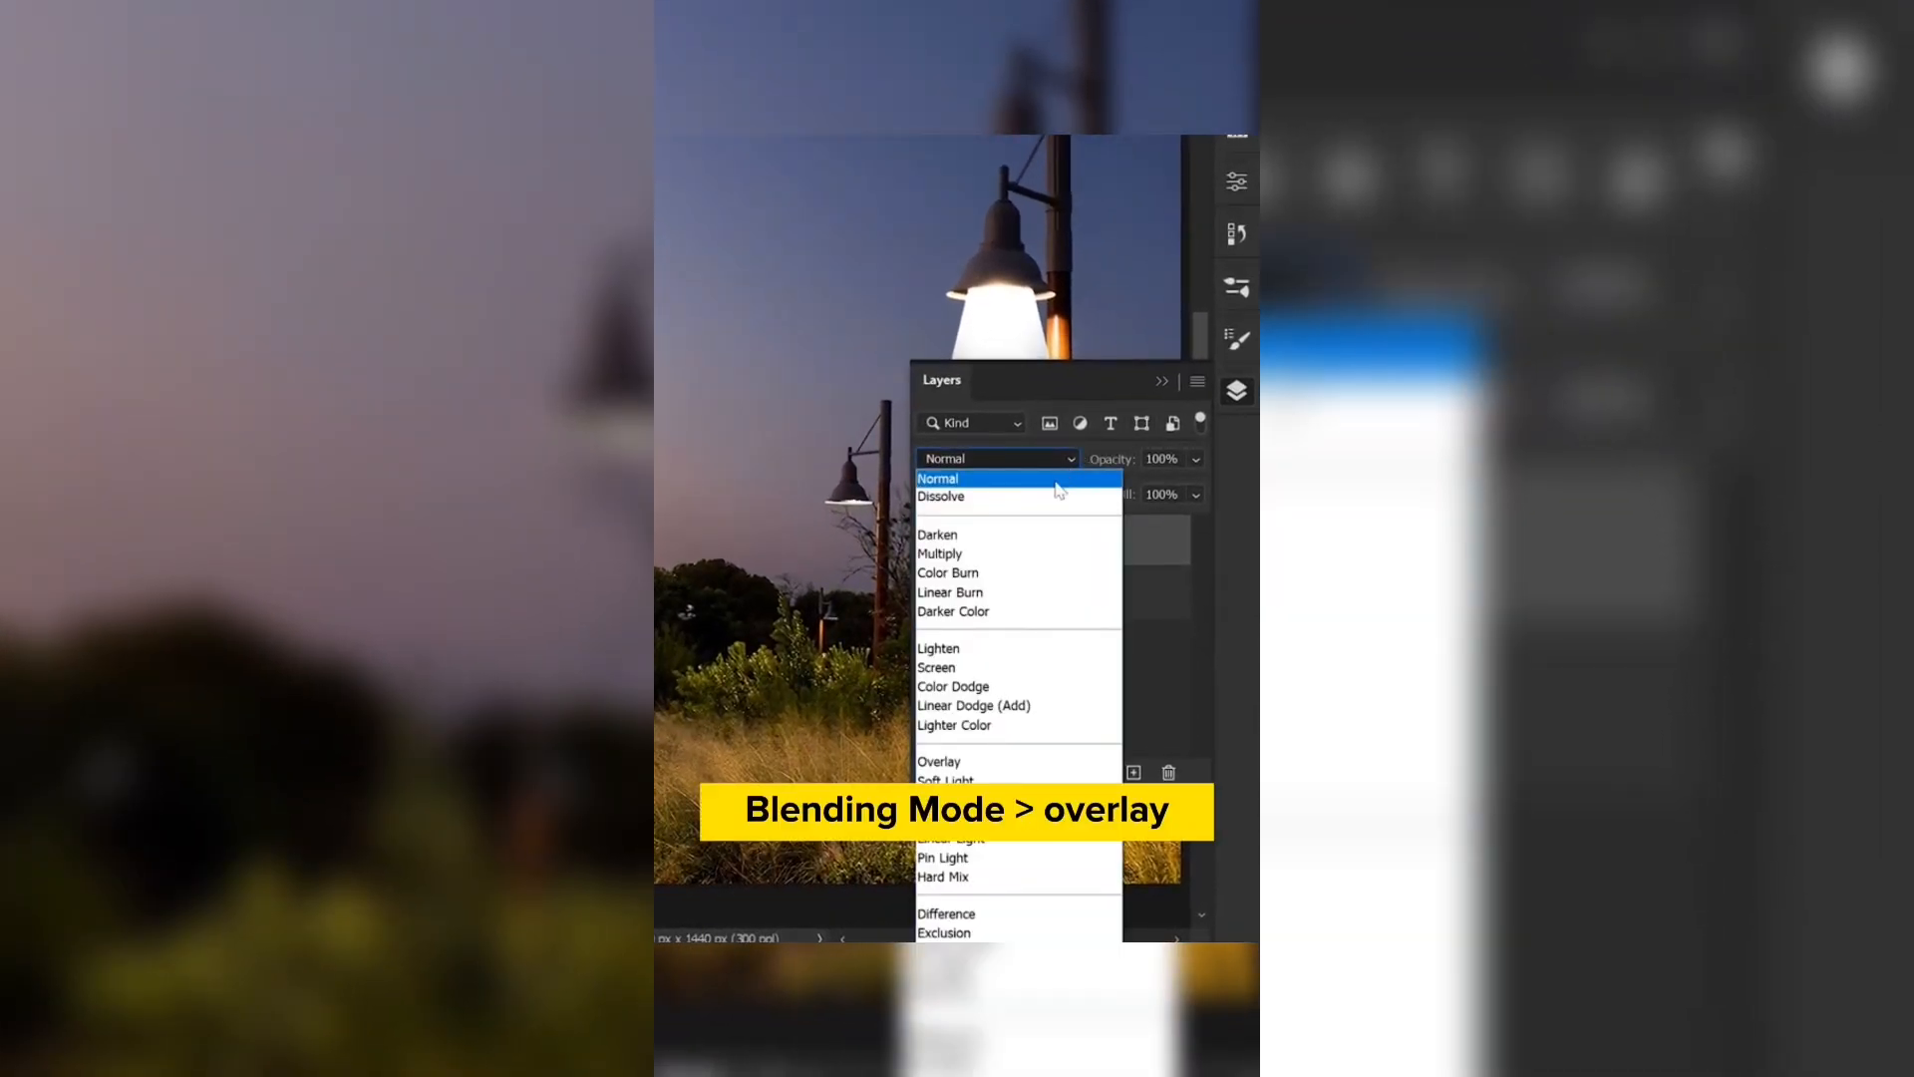
left_click(987, 760)
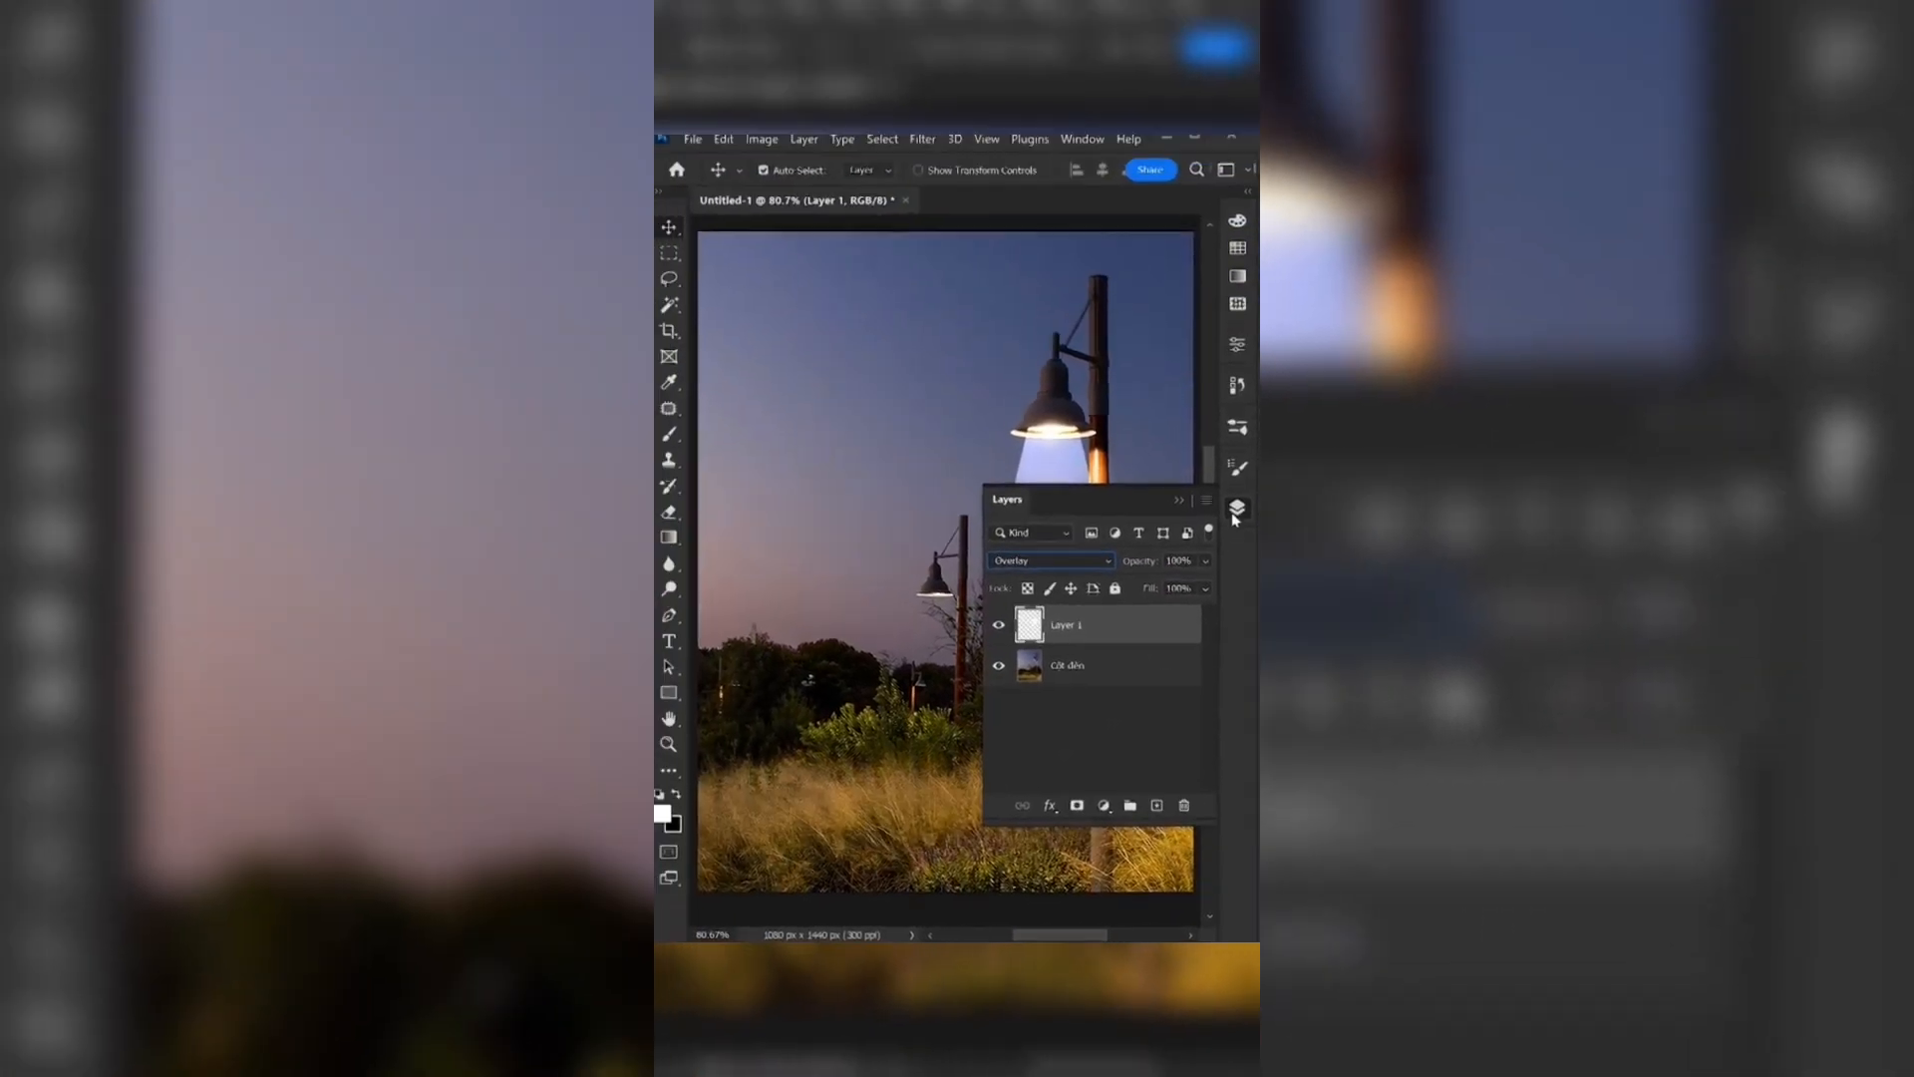
left_click(1236, 391)
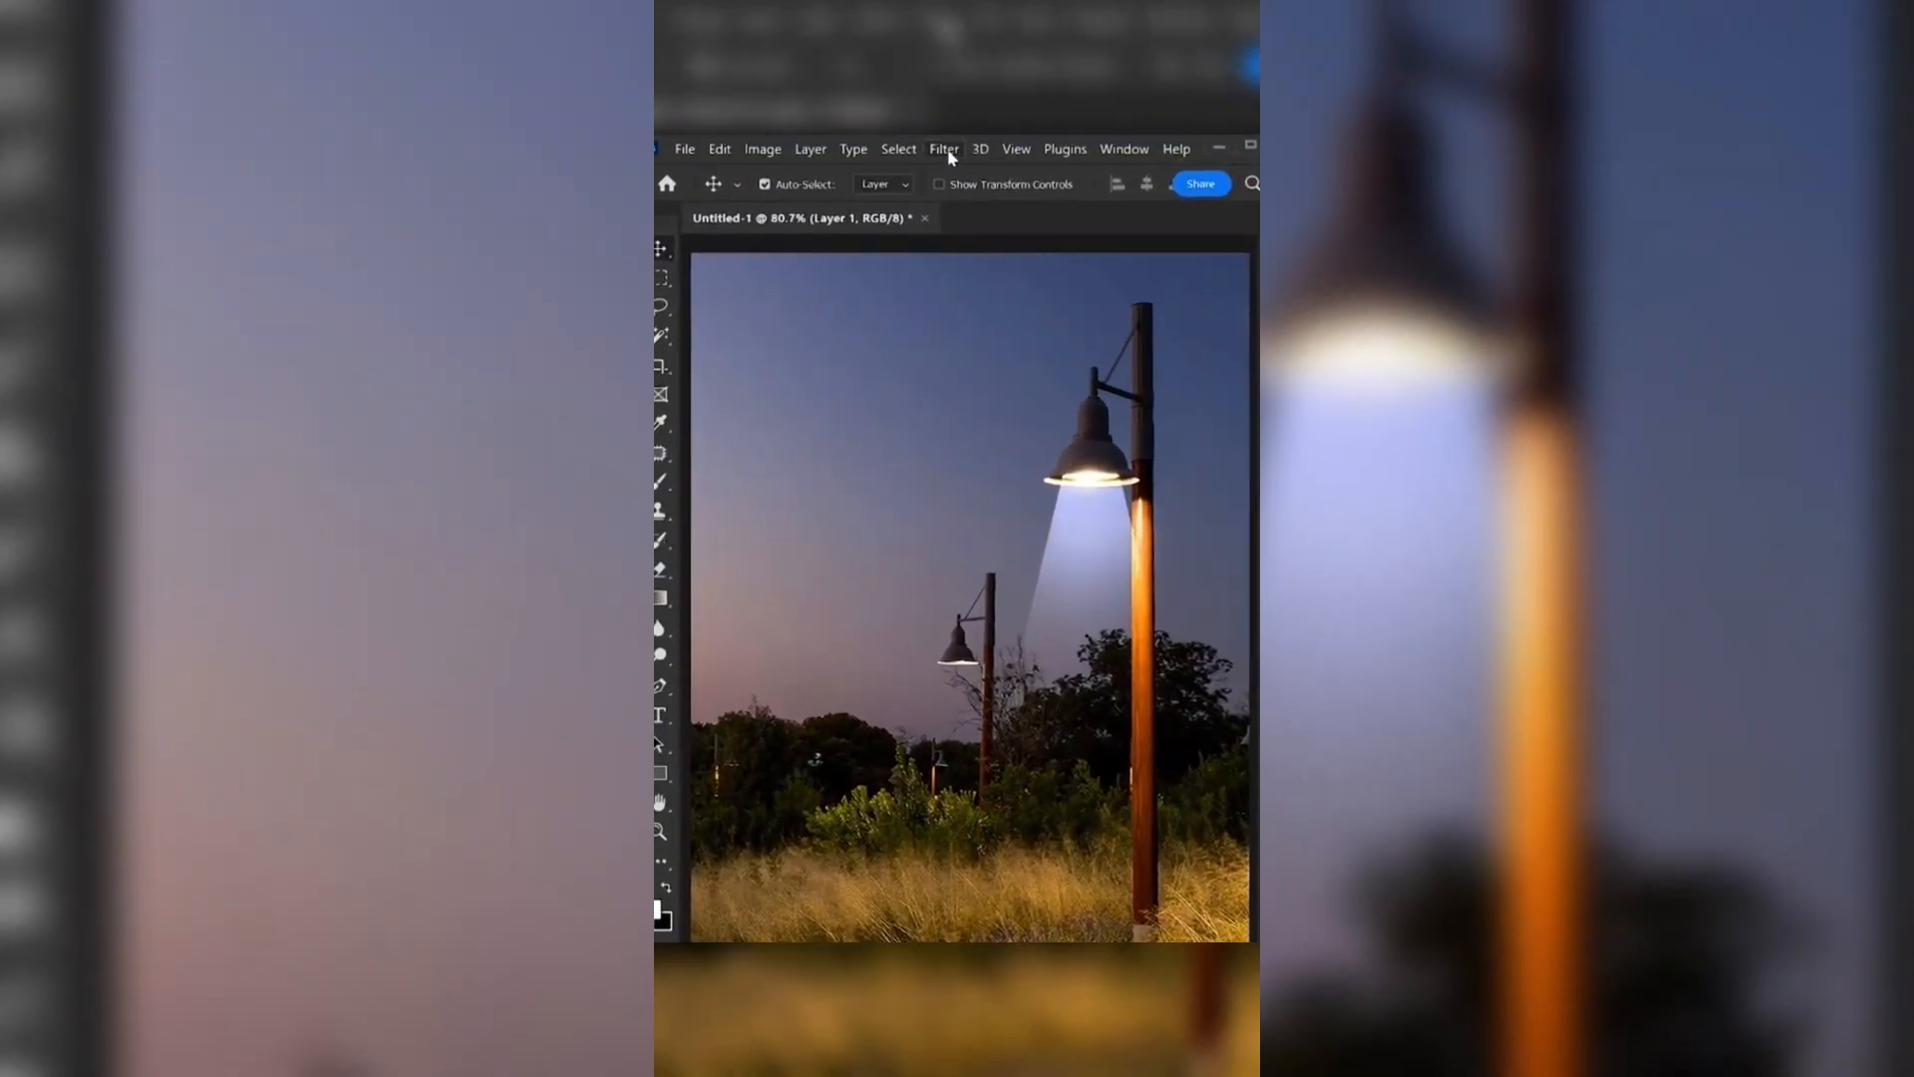
Step: Apply a Gaussian Blur with a 5.0-pixel radius to the light cone on Layer 1
left_click(927, 149)
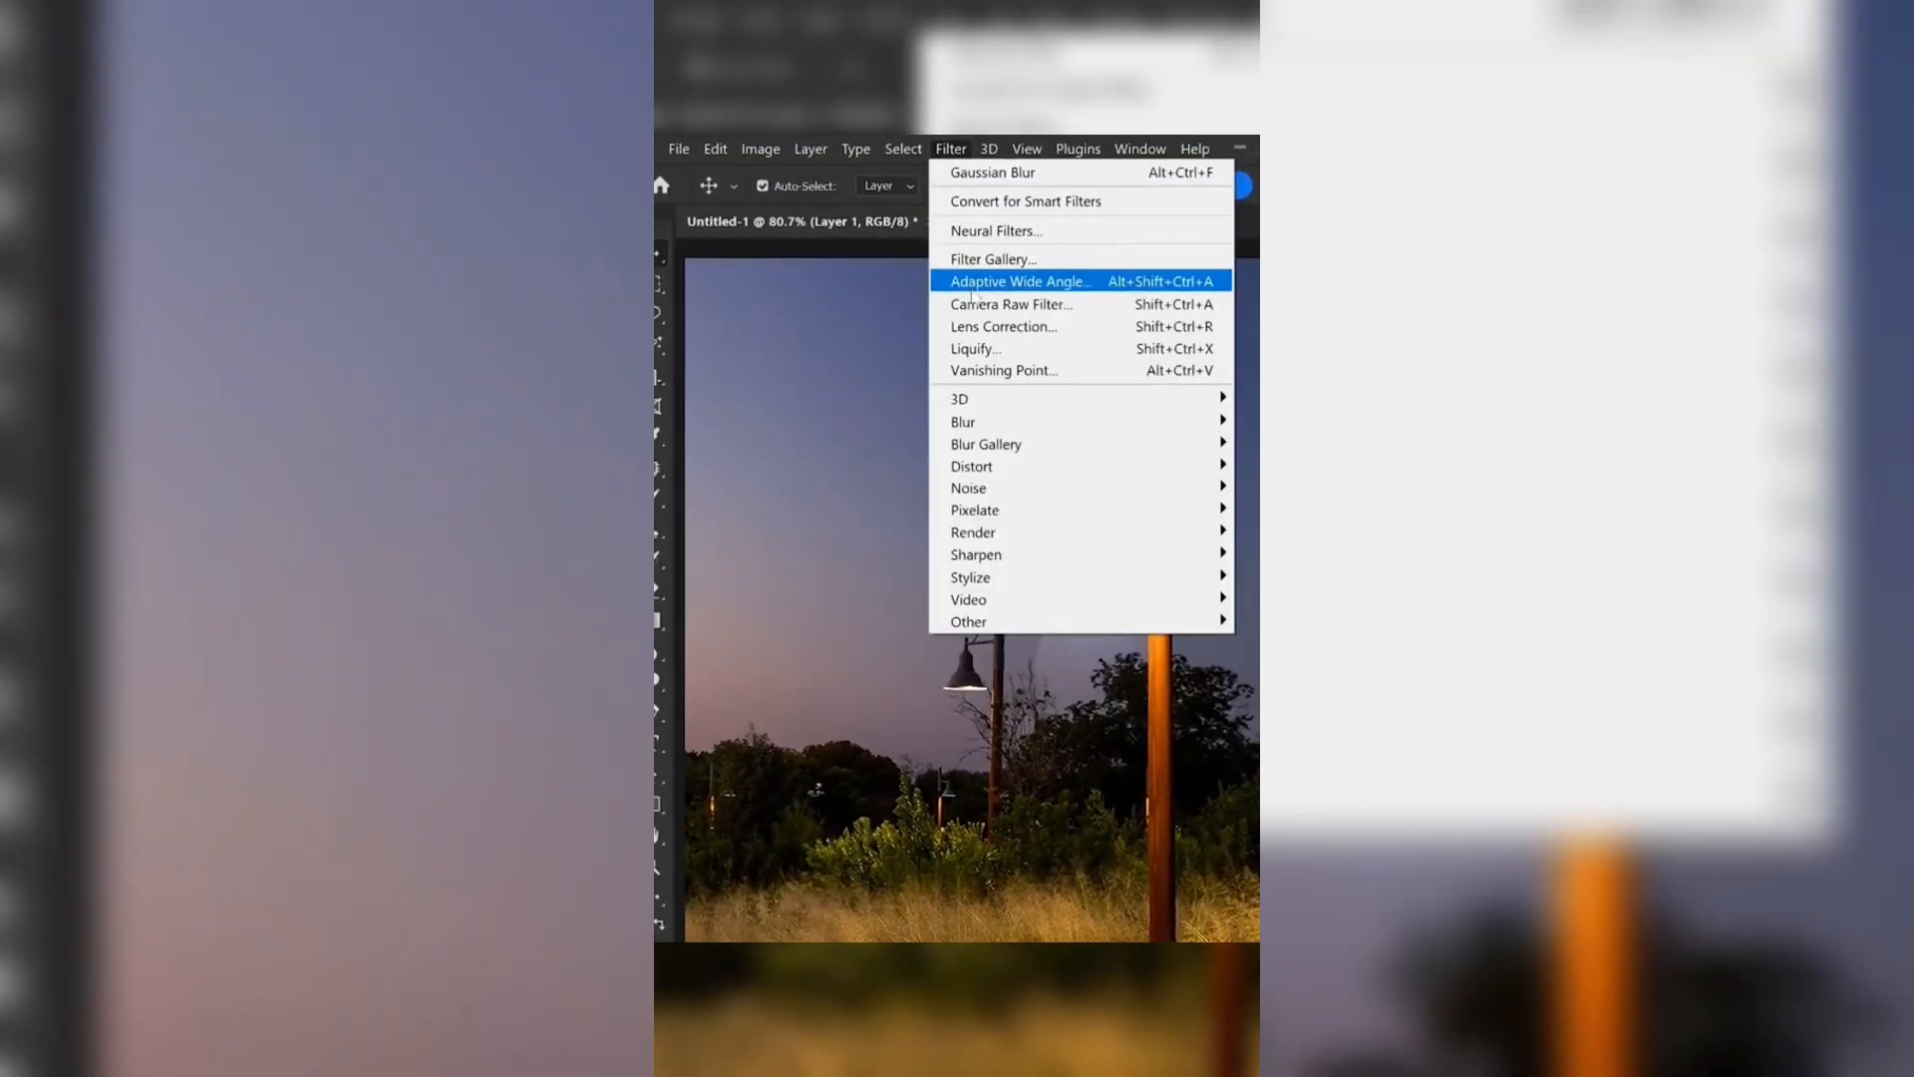
mouse_move(945, 361)
mouse_move(975, 420)
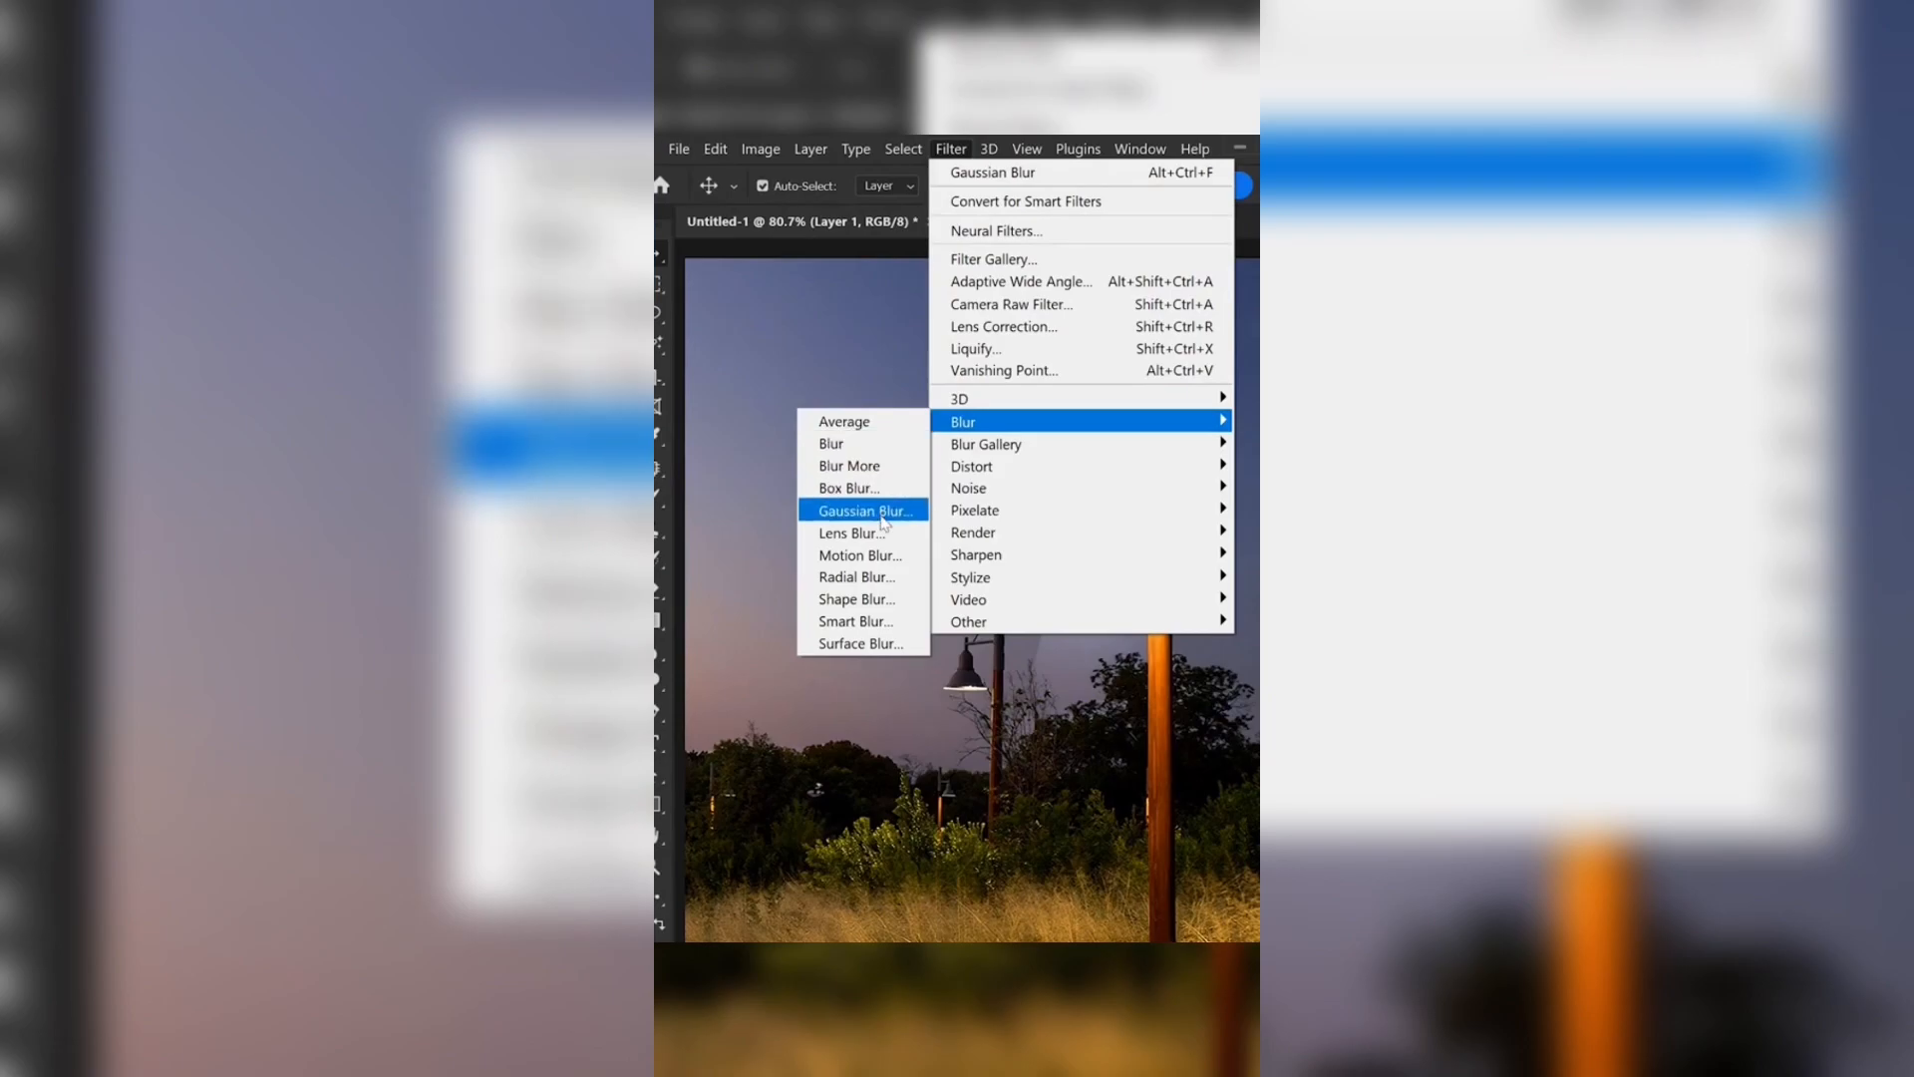
left_click(837, 487)
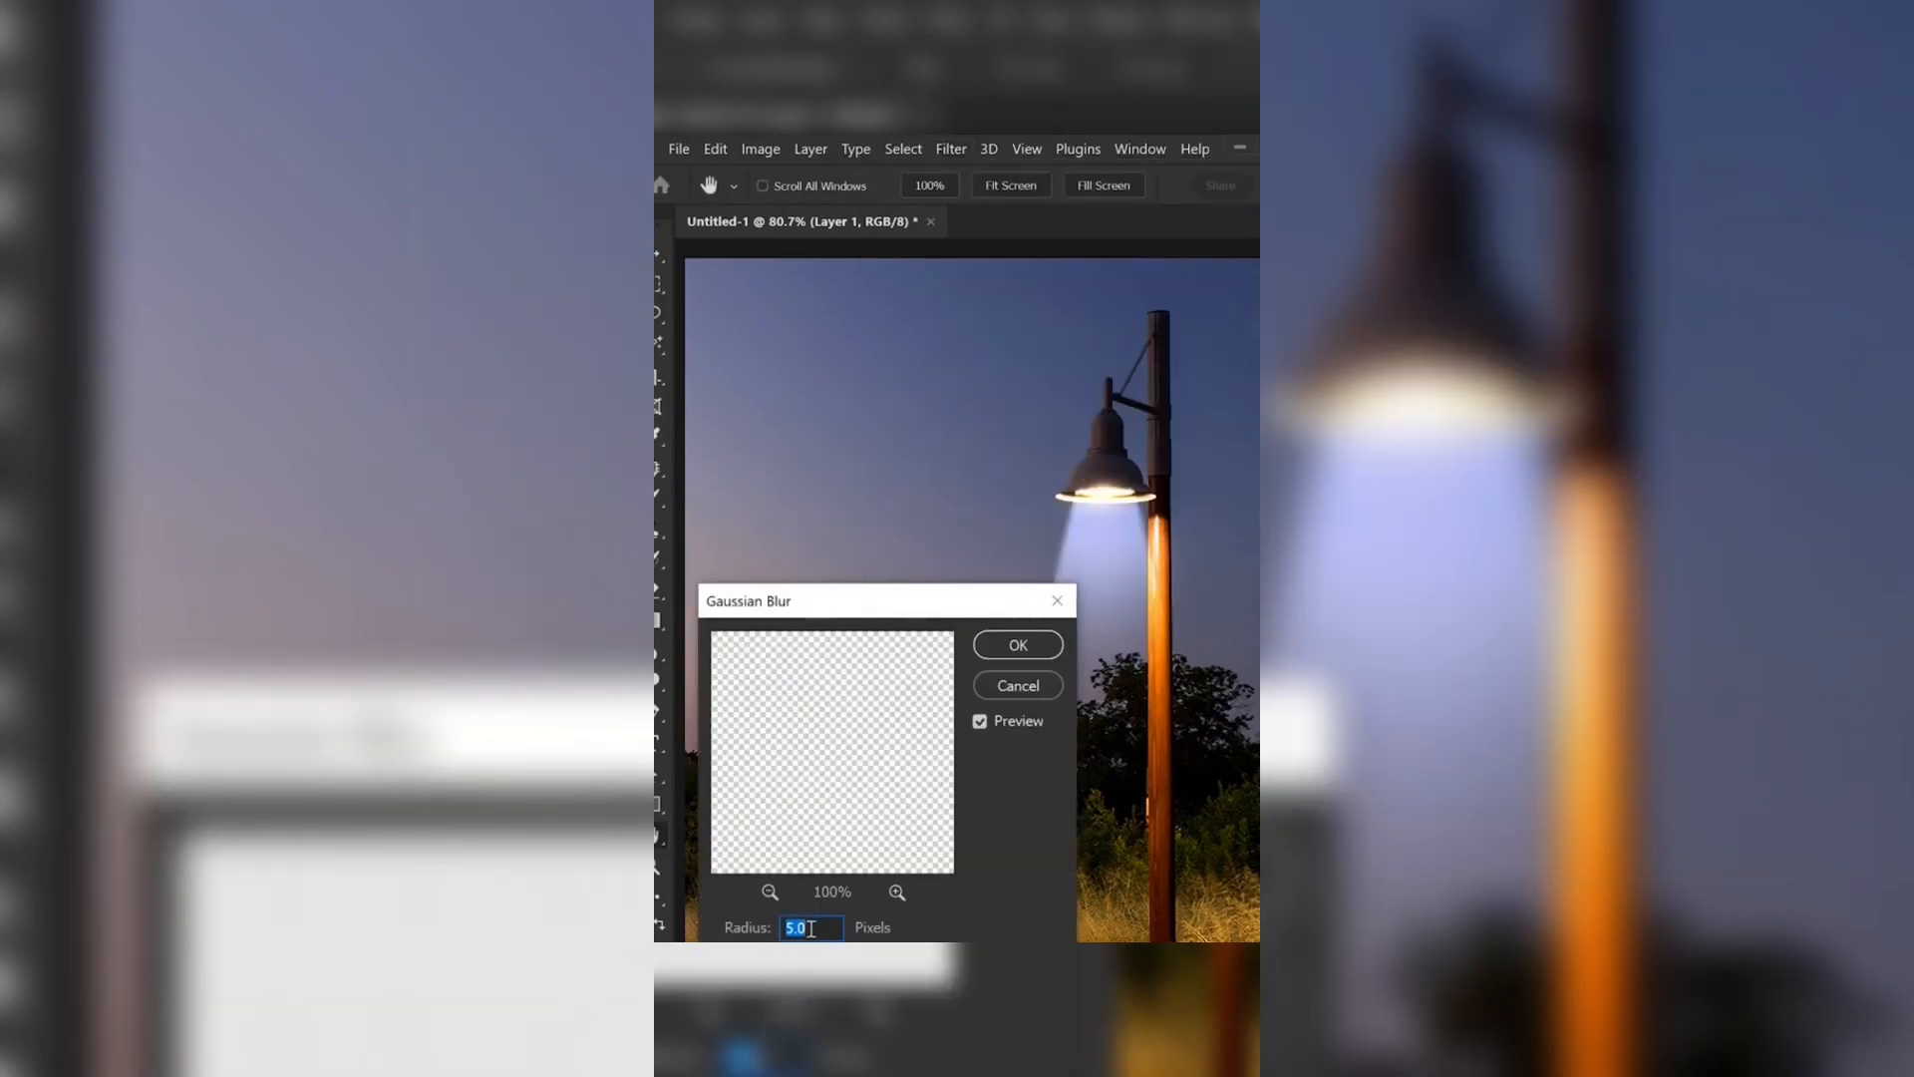
left_click(1019, 646)
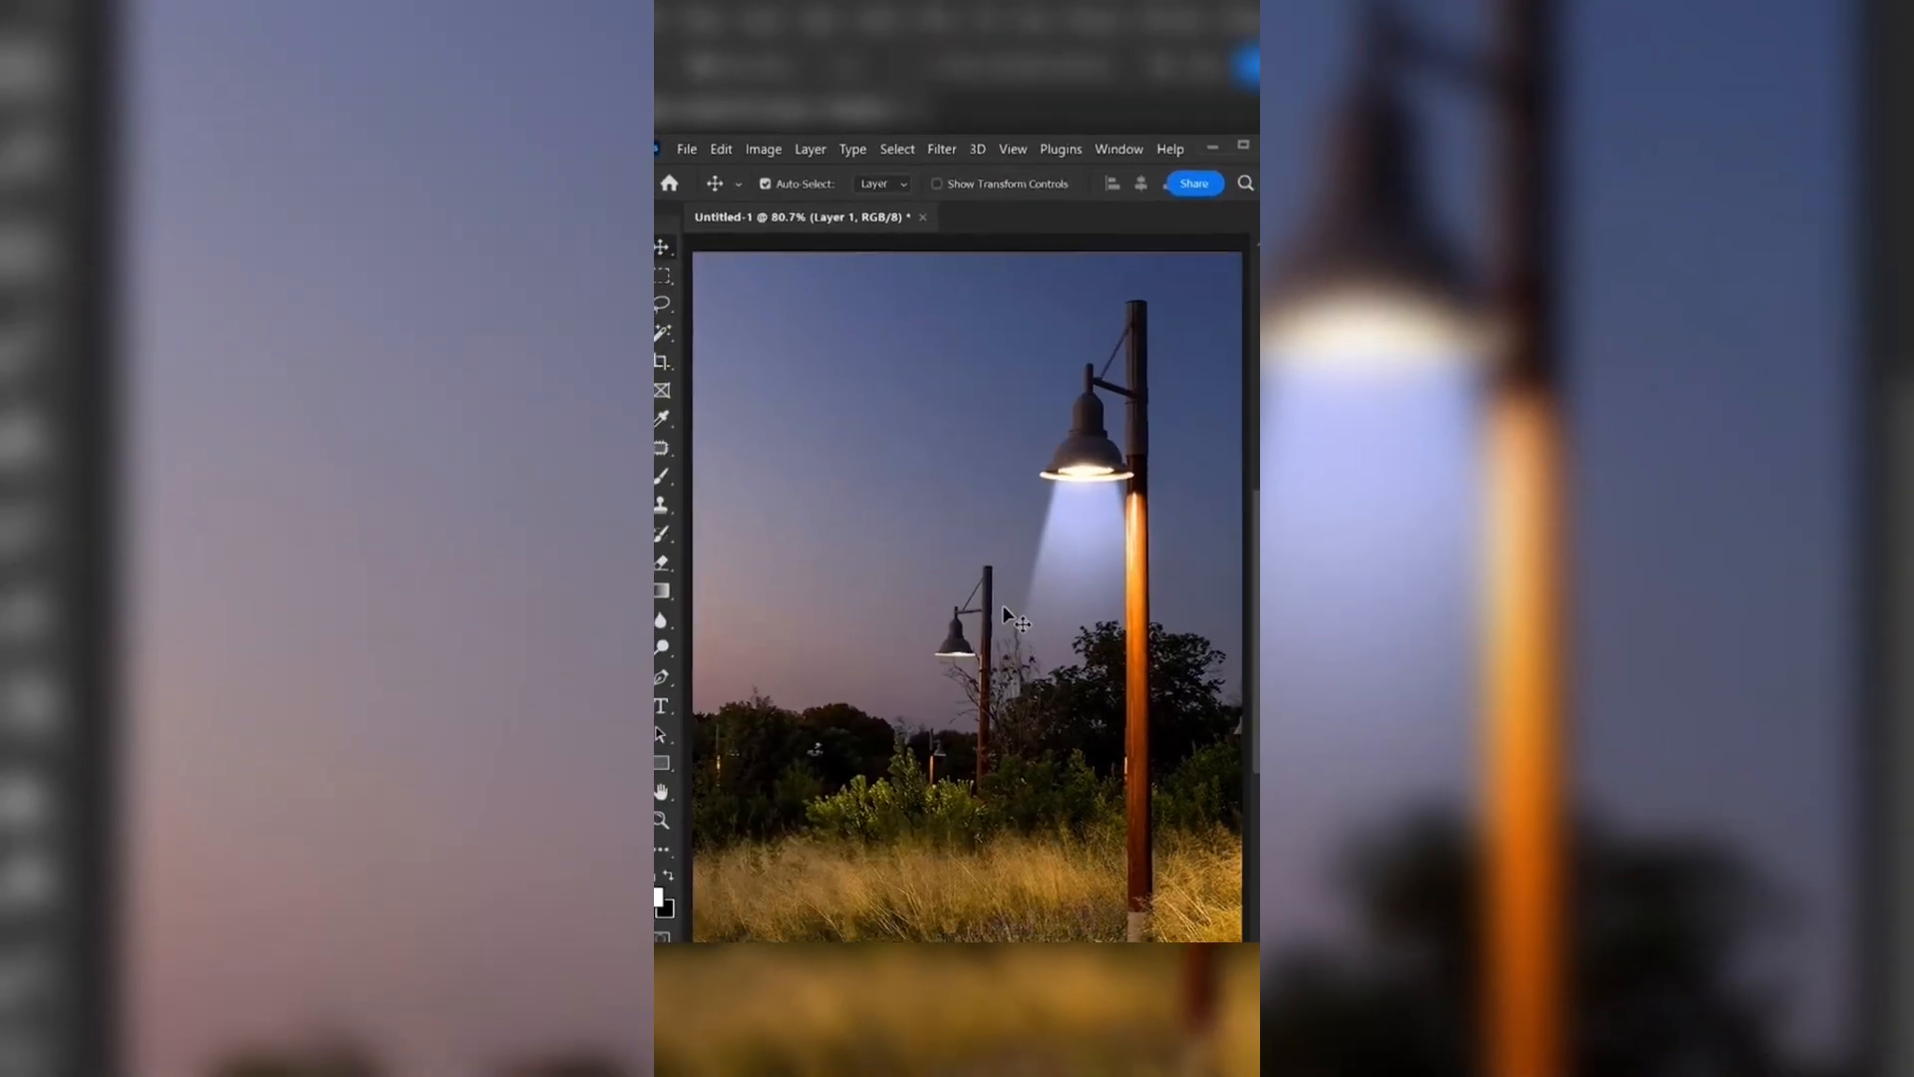